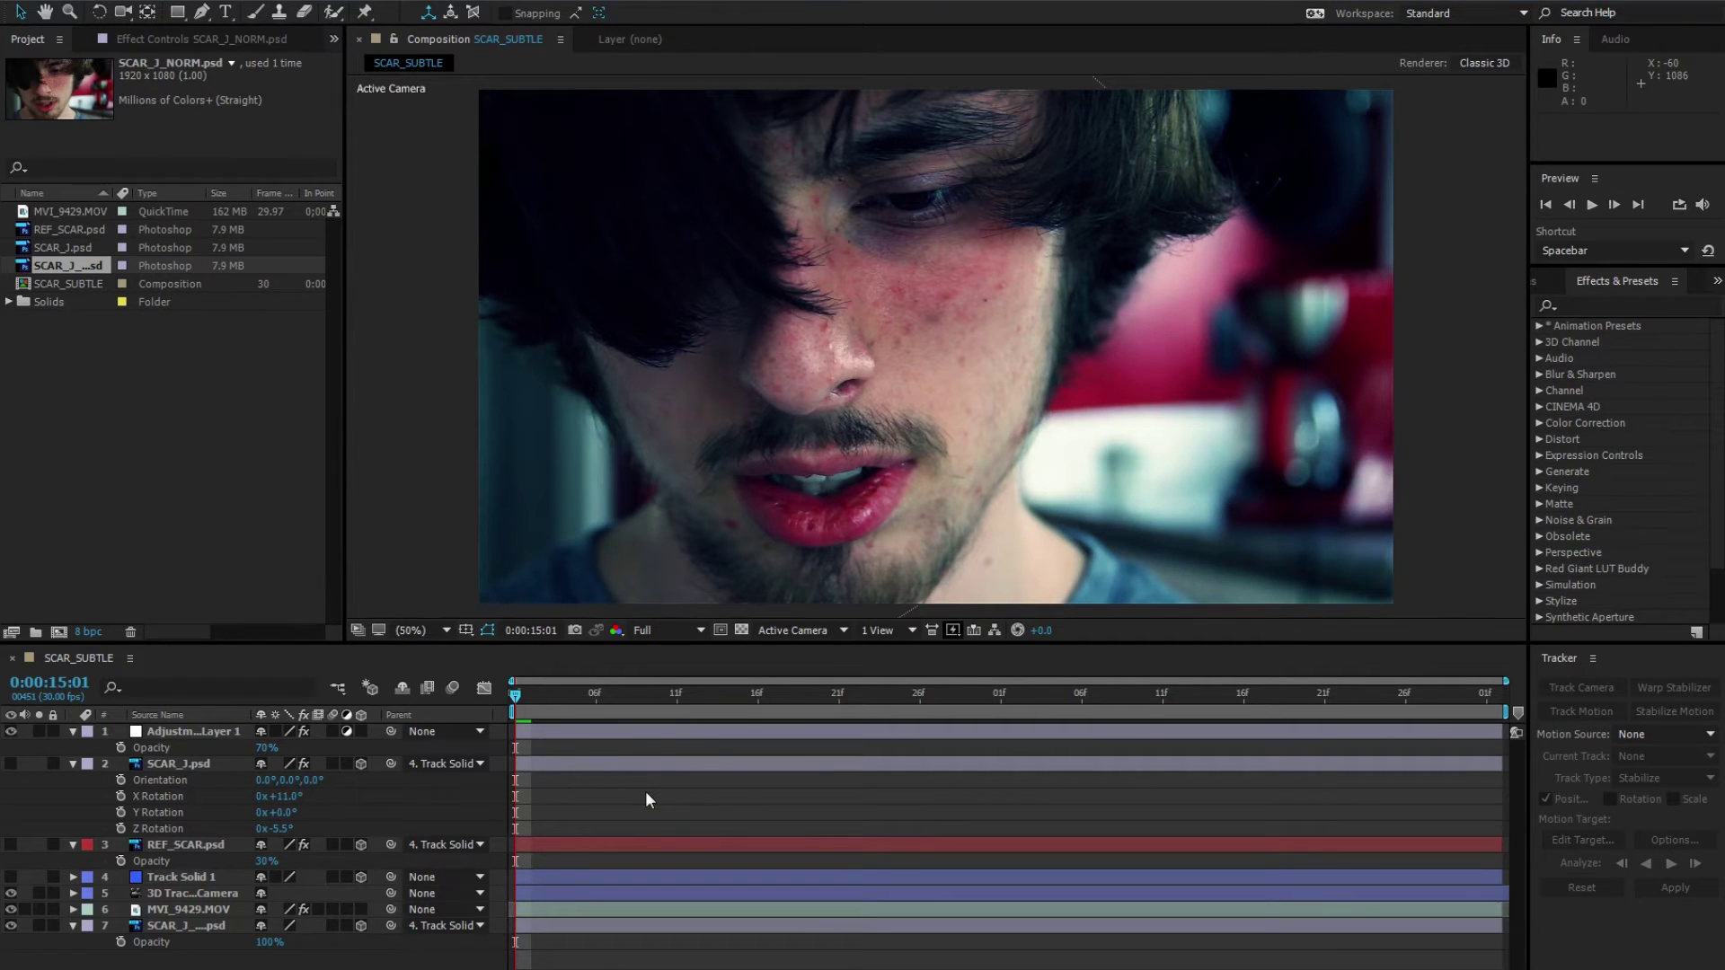
Step: Turn on REF_SCAR.psd and SCAR_J.psd and RAM-preview the scar moving on the cheek
key(space)
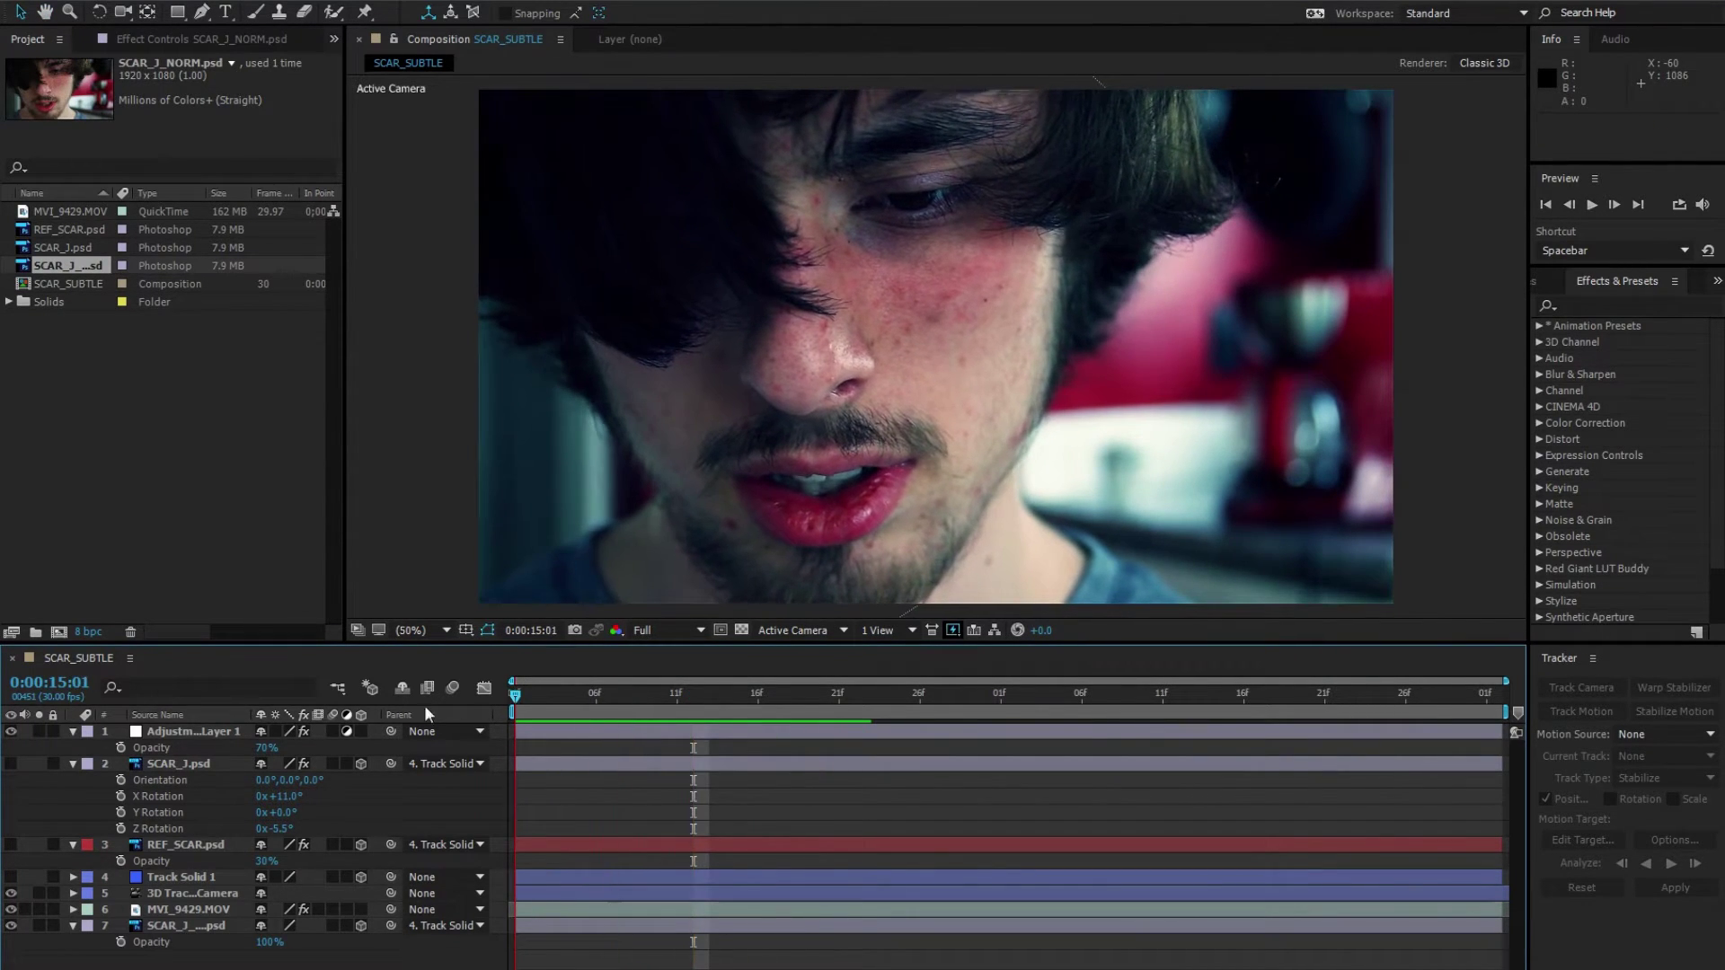
key(space)
click(11, 844)
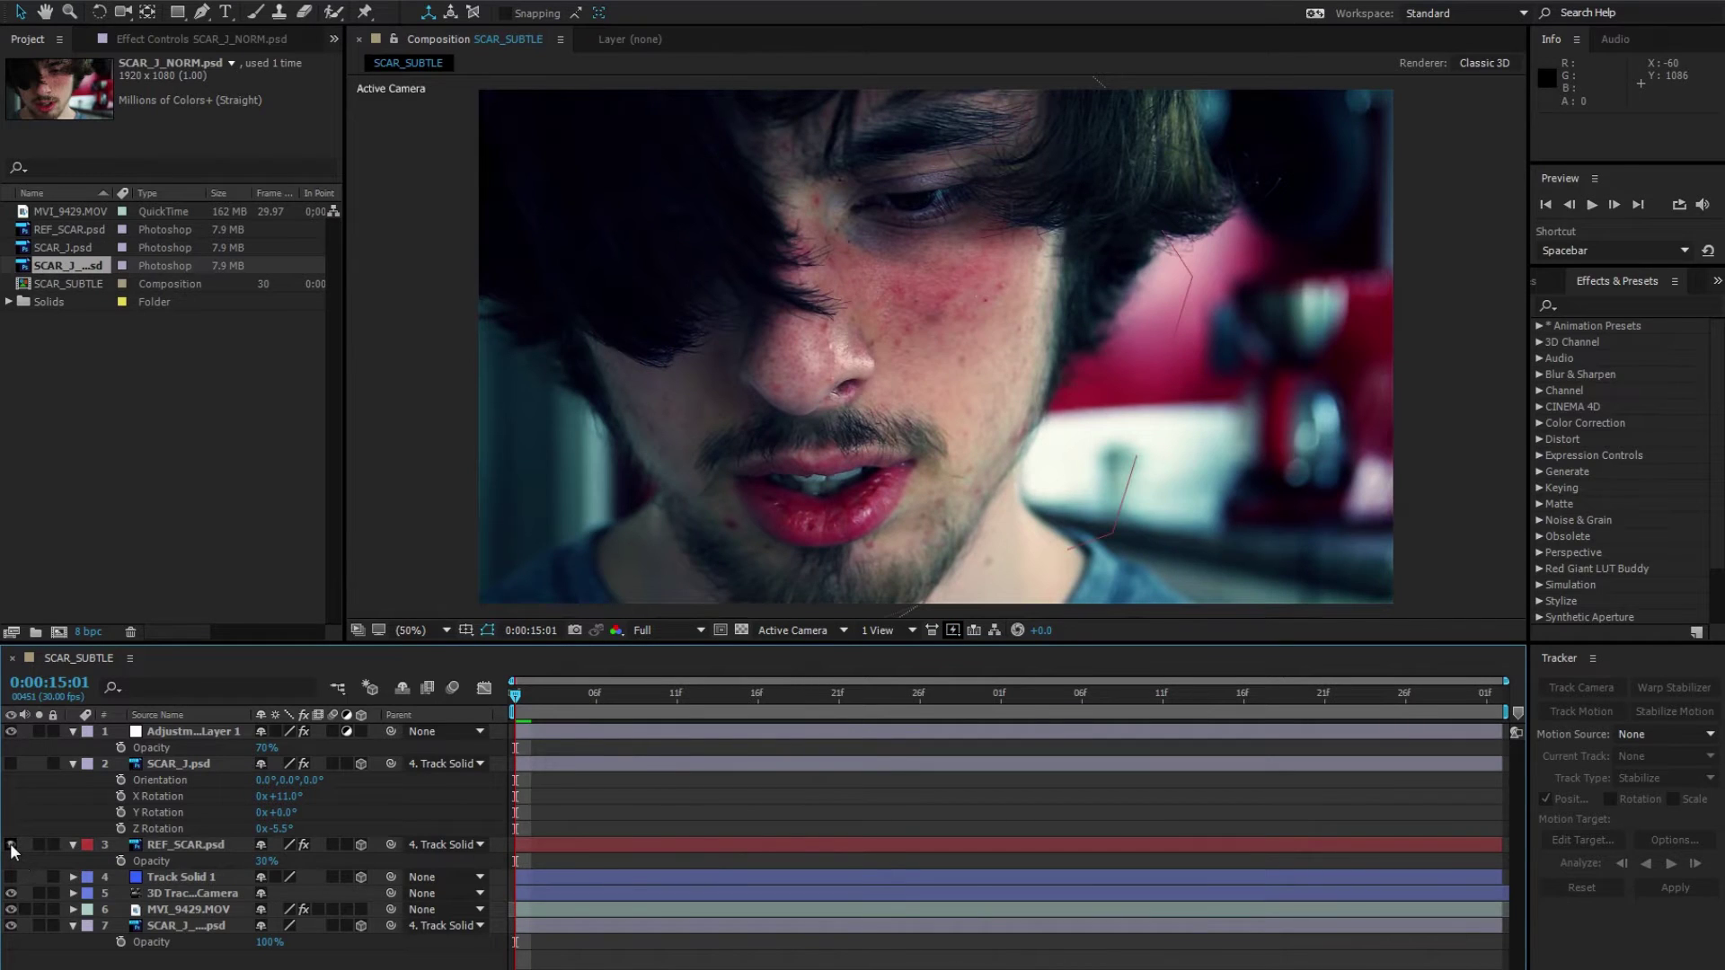
click(10, 764)
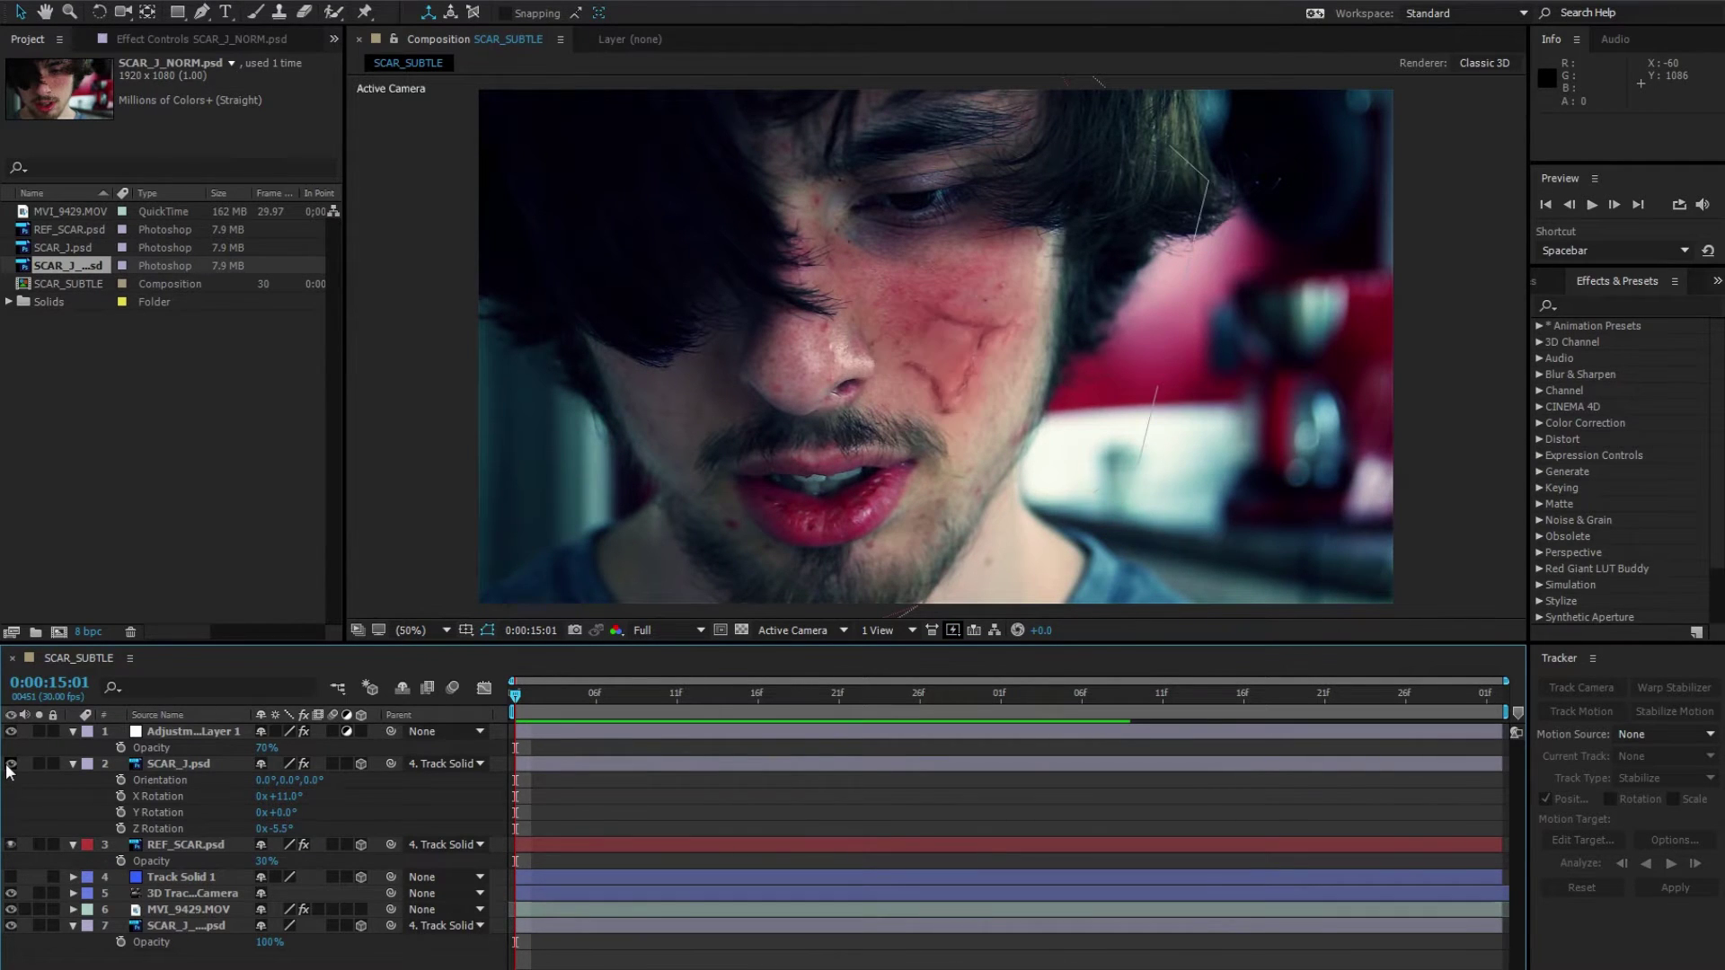
key(space)
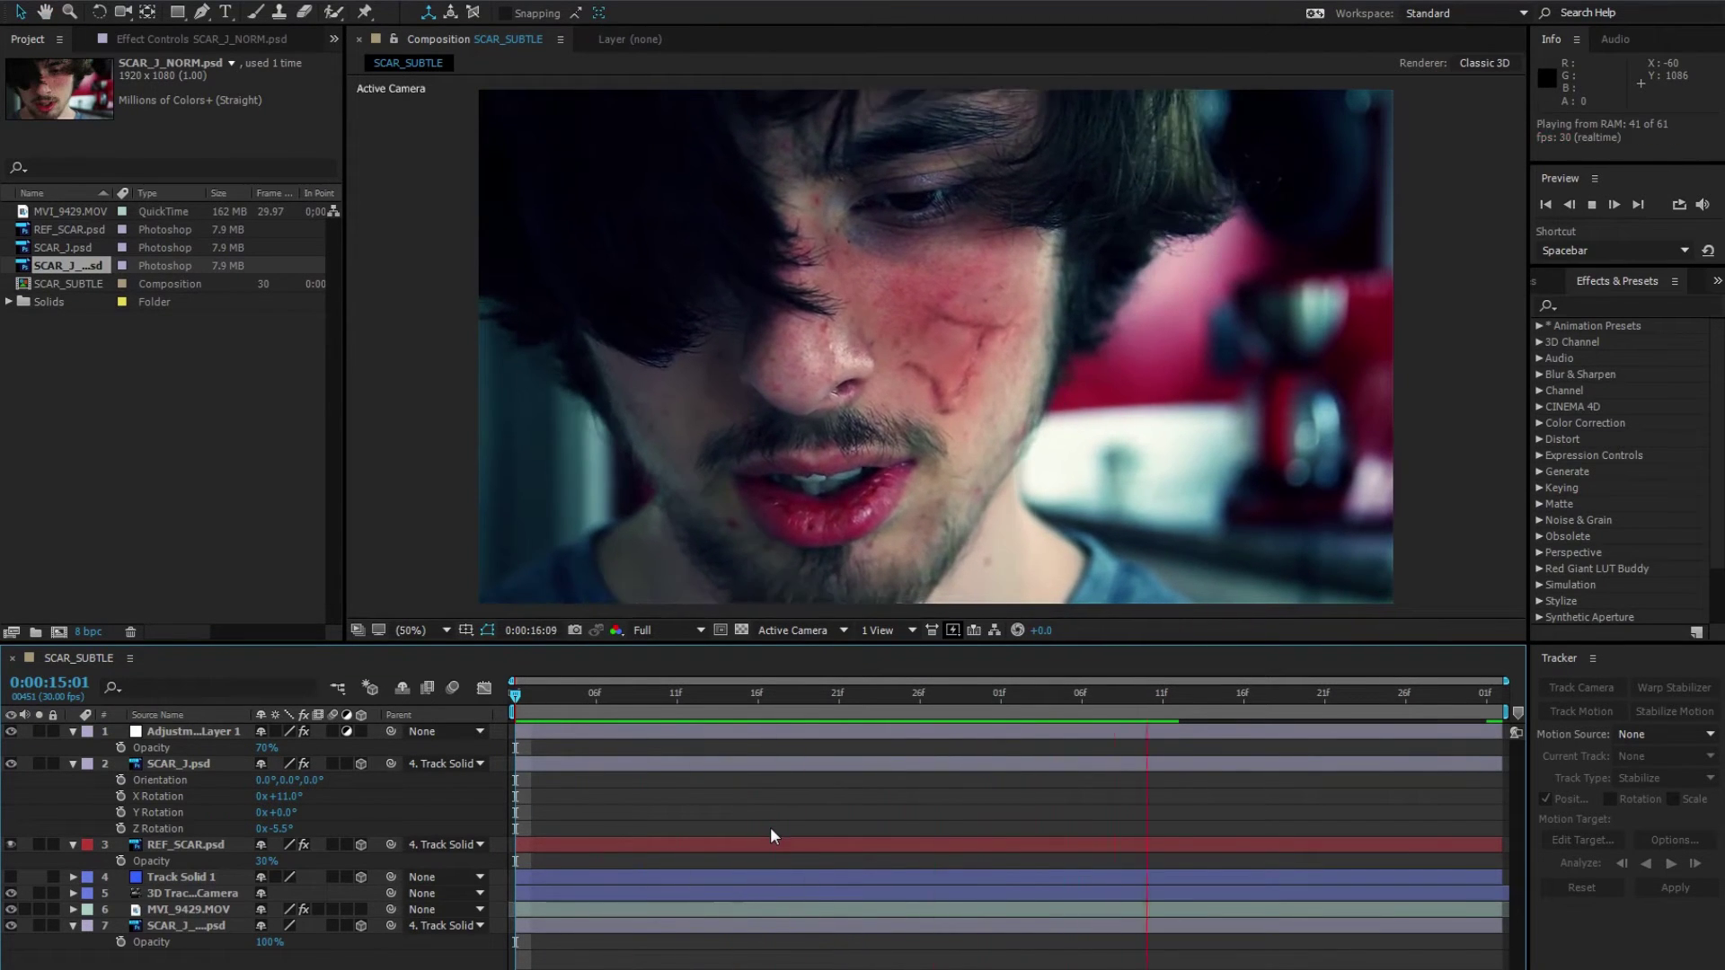
key(space)
Step: Return to 0:00:15:01 and toggle SCAR_J off and on to compare
drag(726, 697, 514, 695)
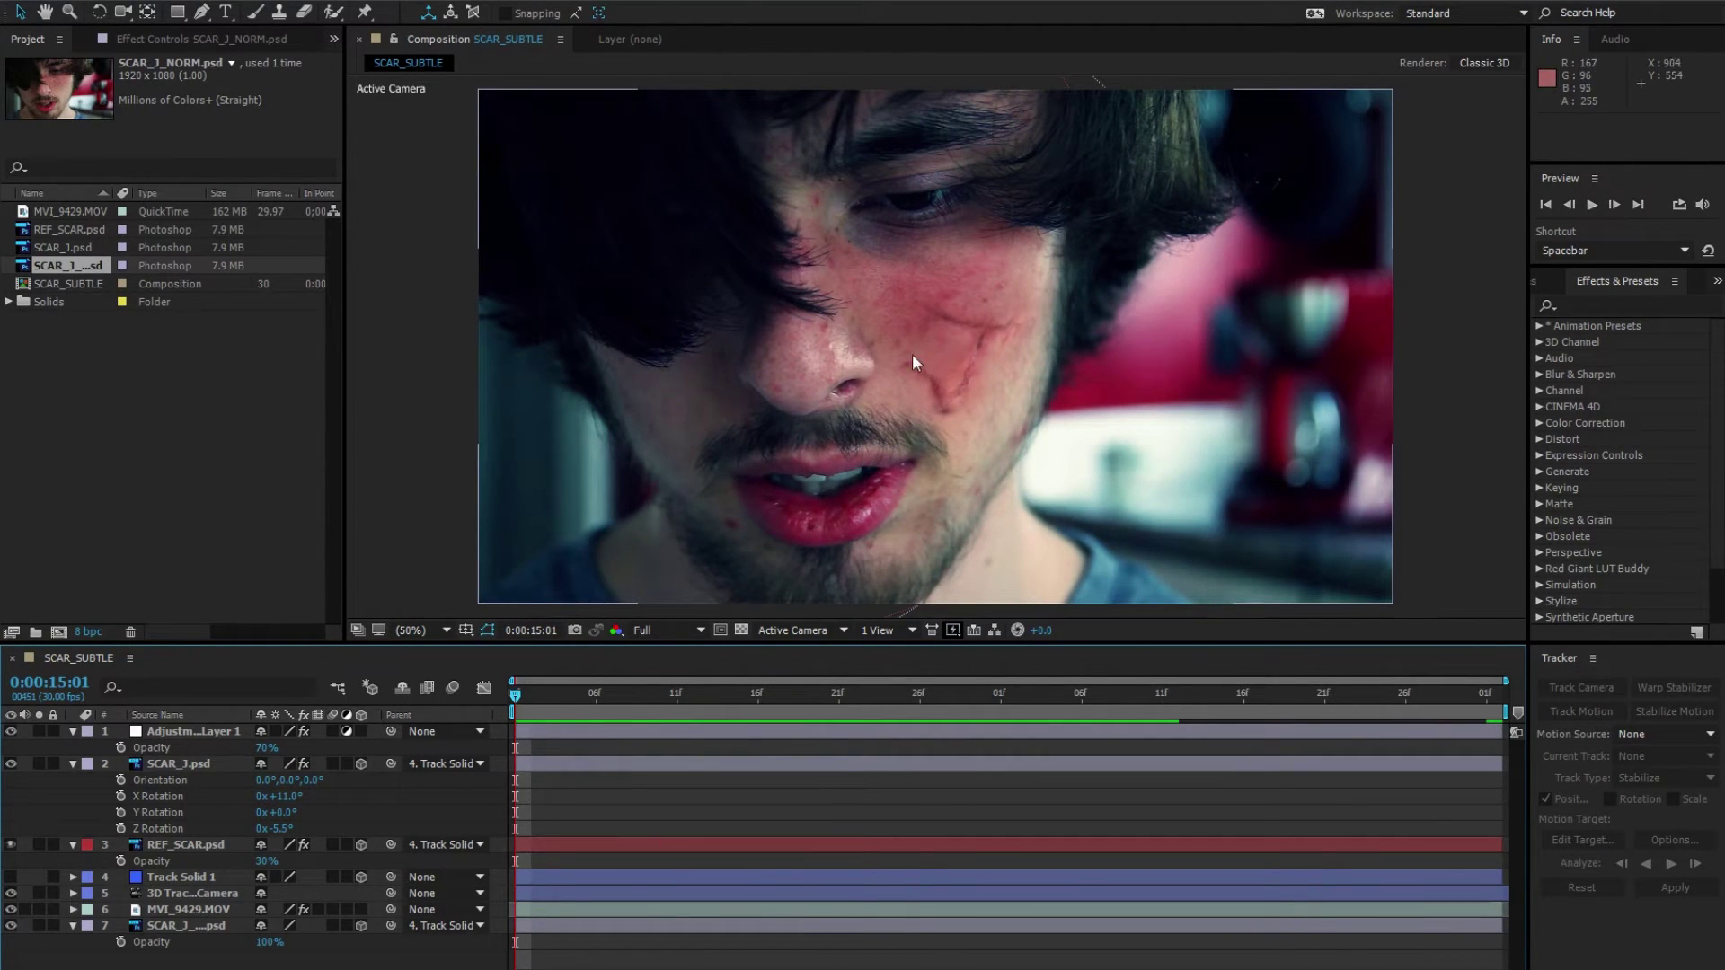
click(10, 764)
click(10, 764)
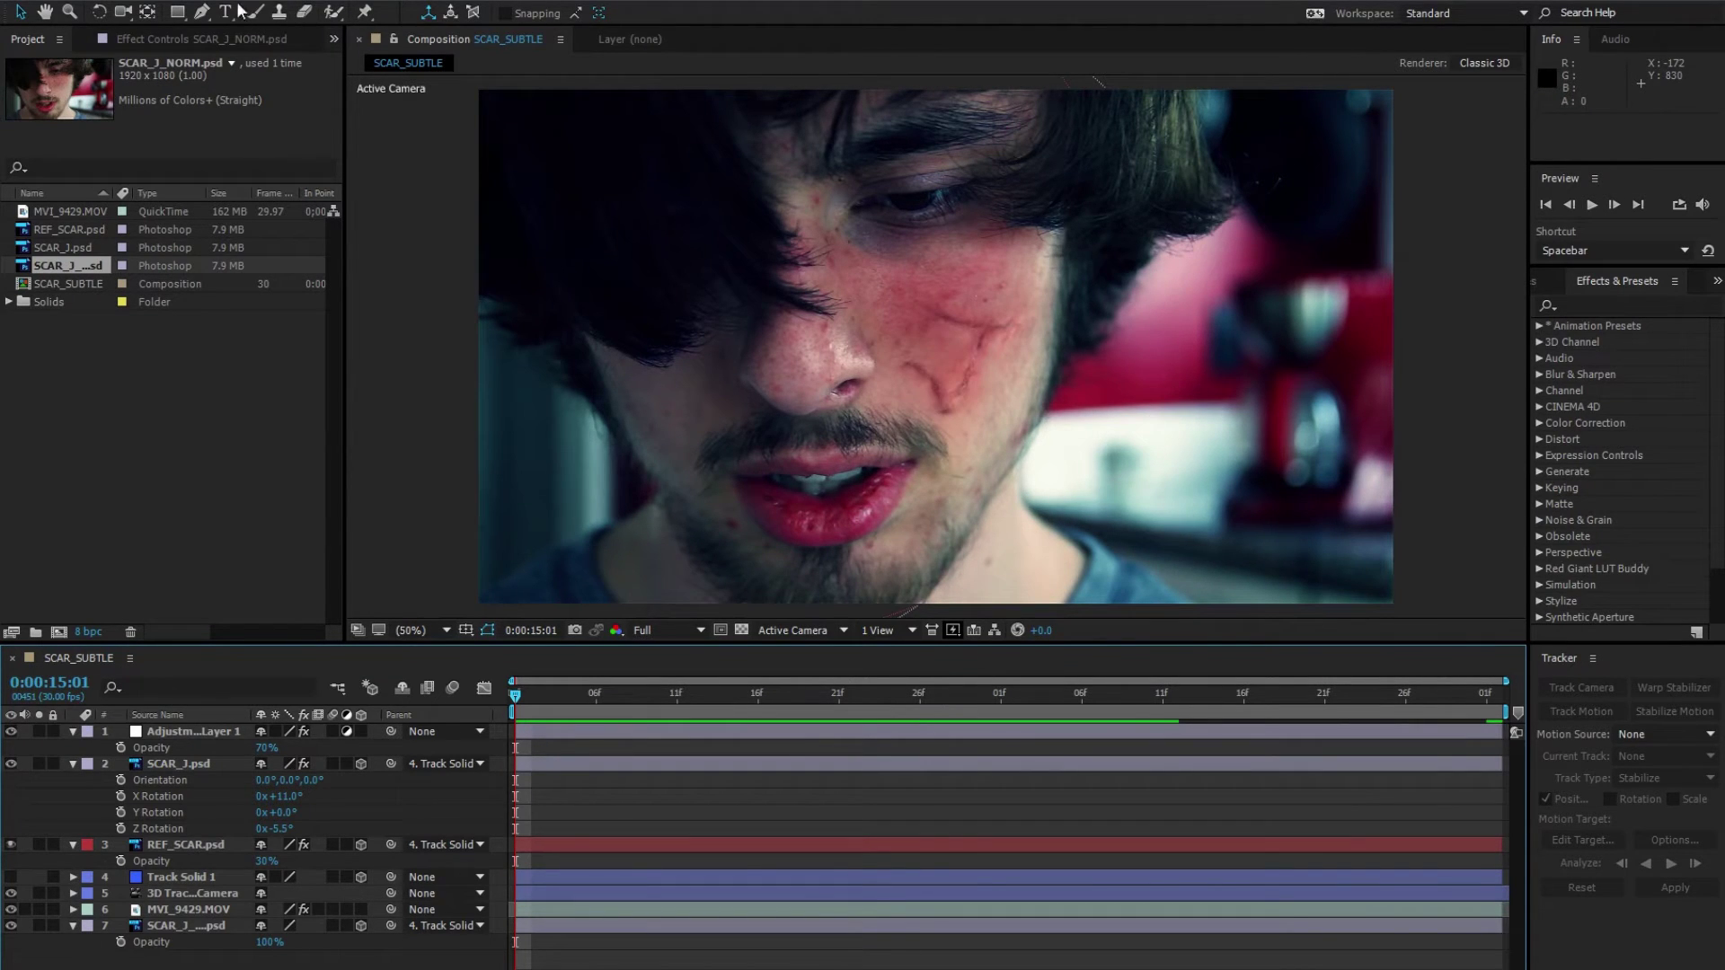
click(117, 1)
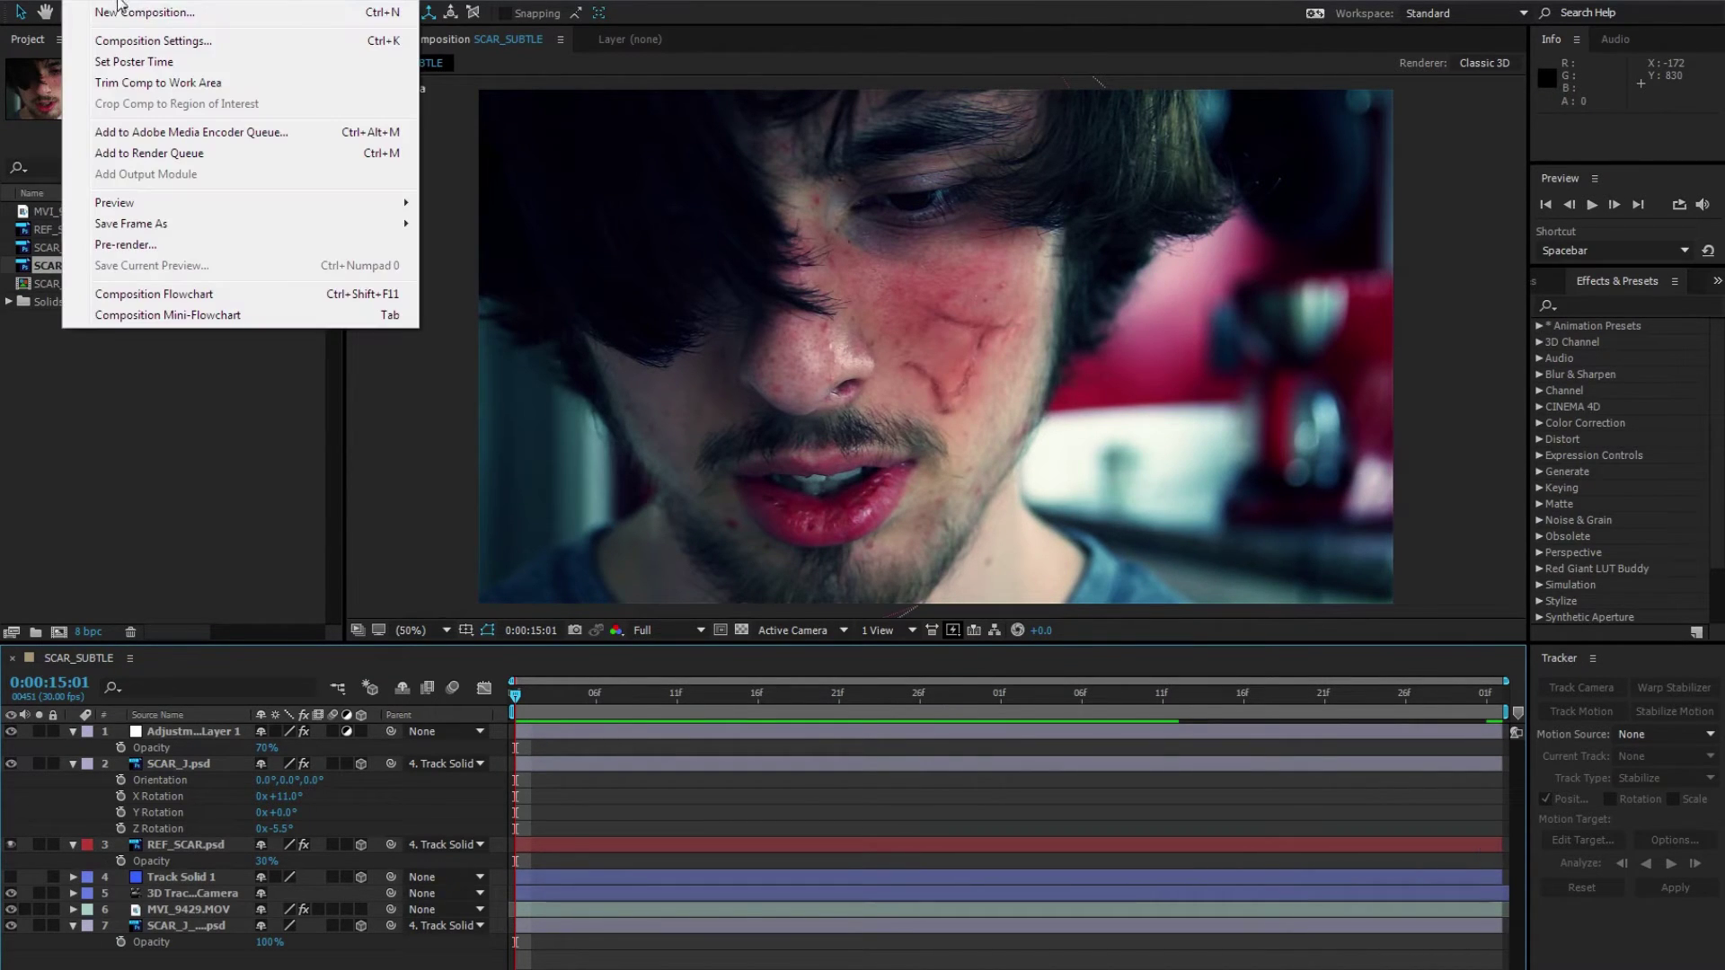
Step: Create a new composition, Comp 1, and add the MVI_9429.MOV footage to it
click(130, 13)
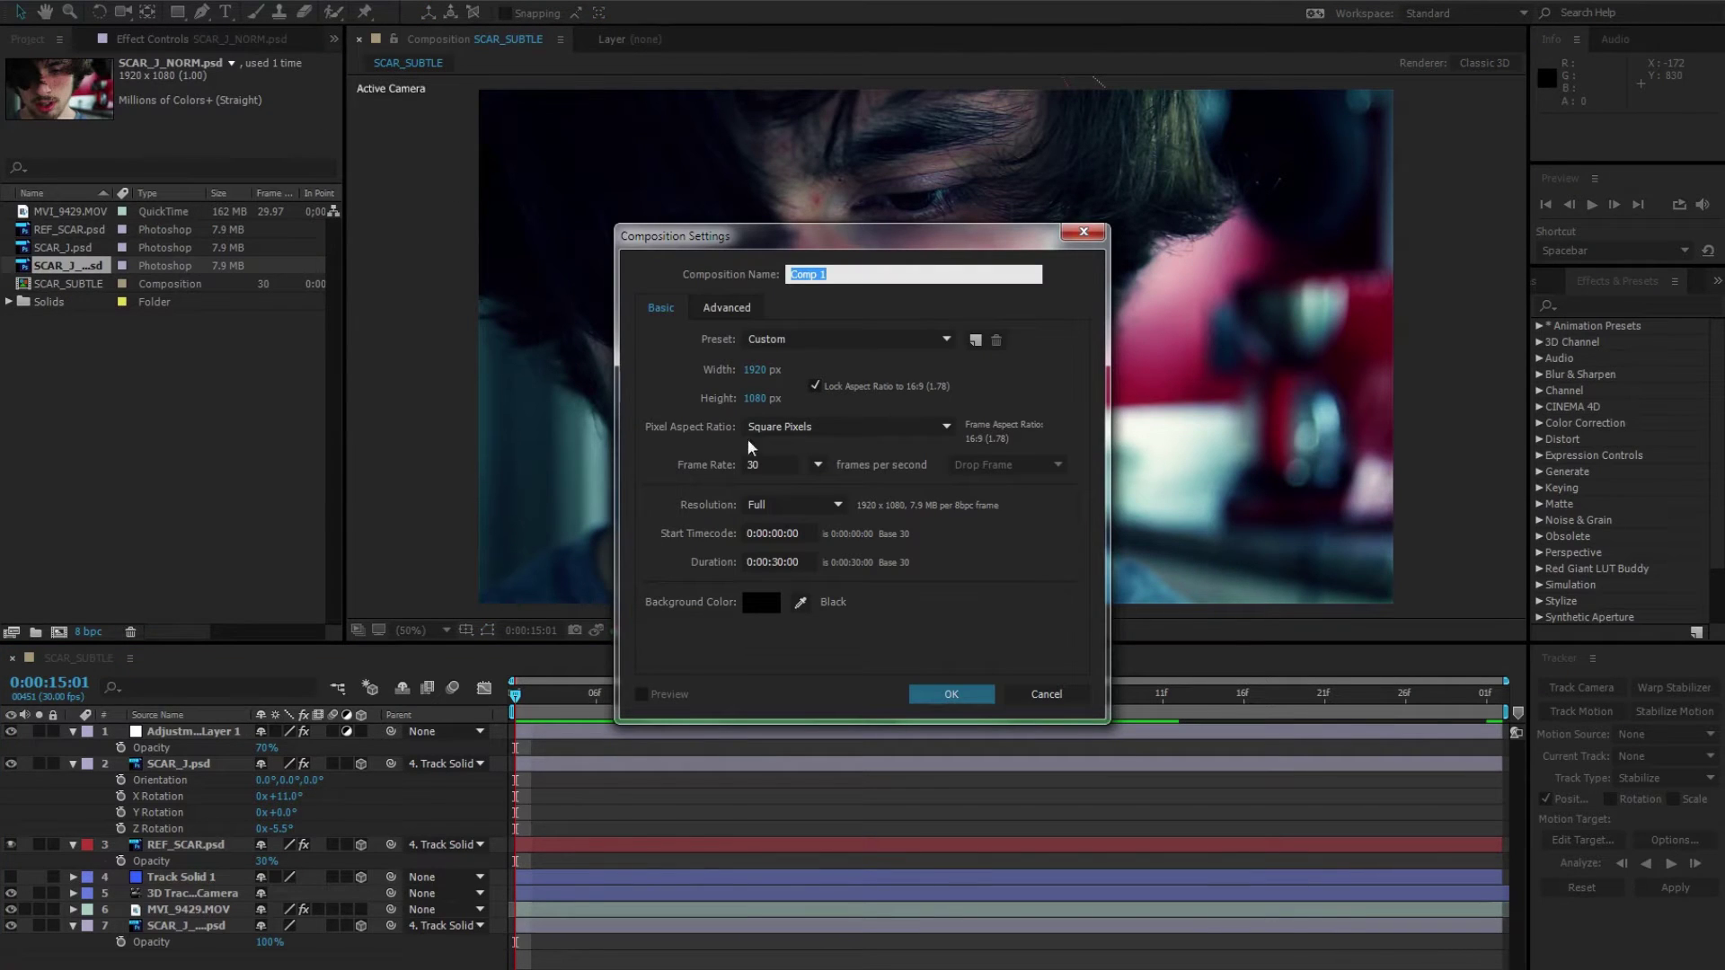
click(930, 690)
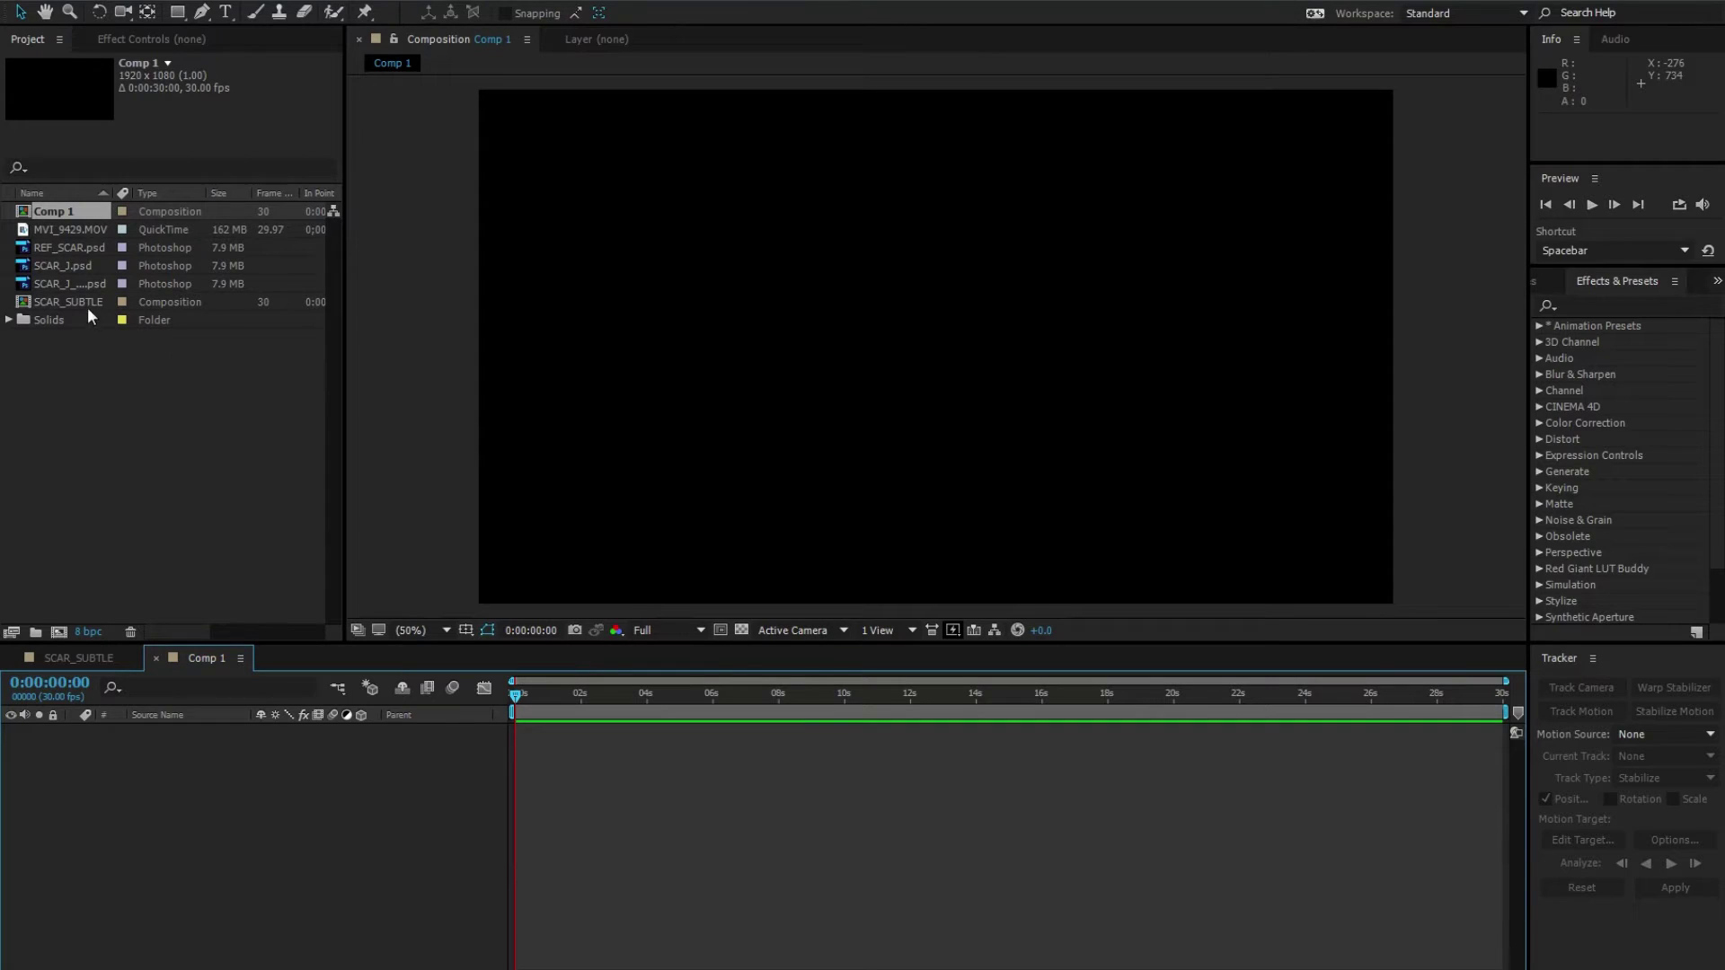
click(77, 230)
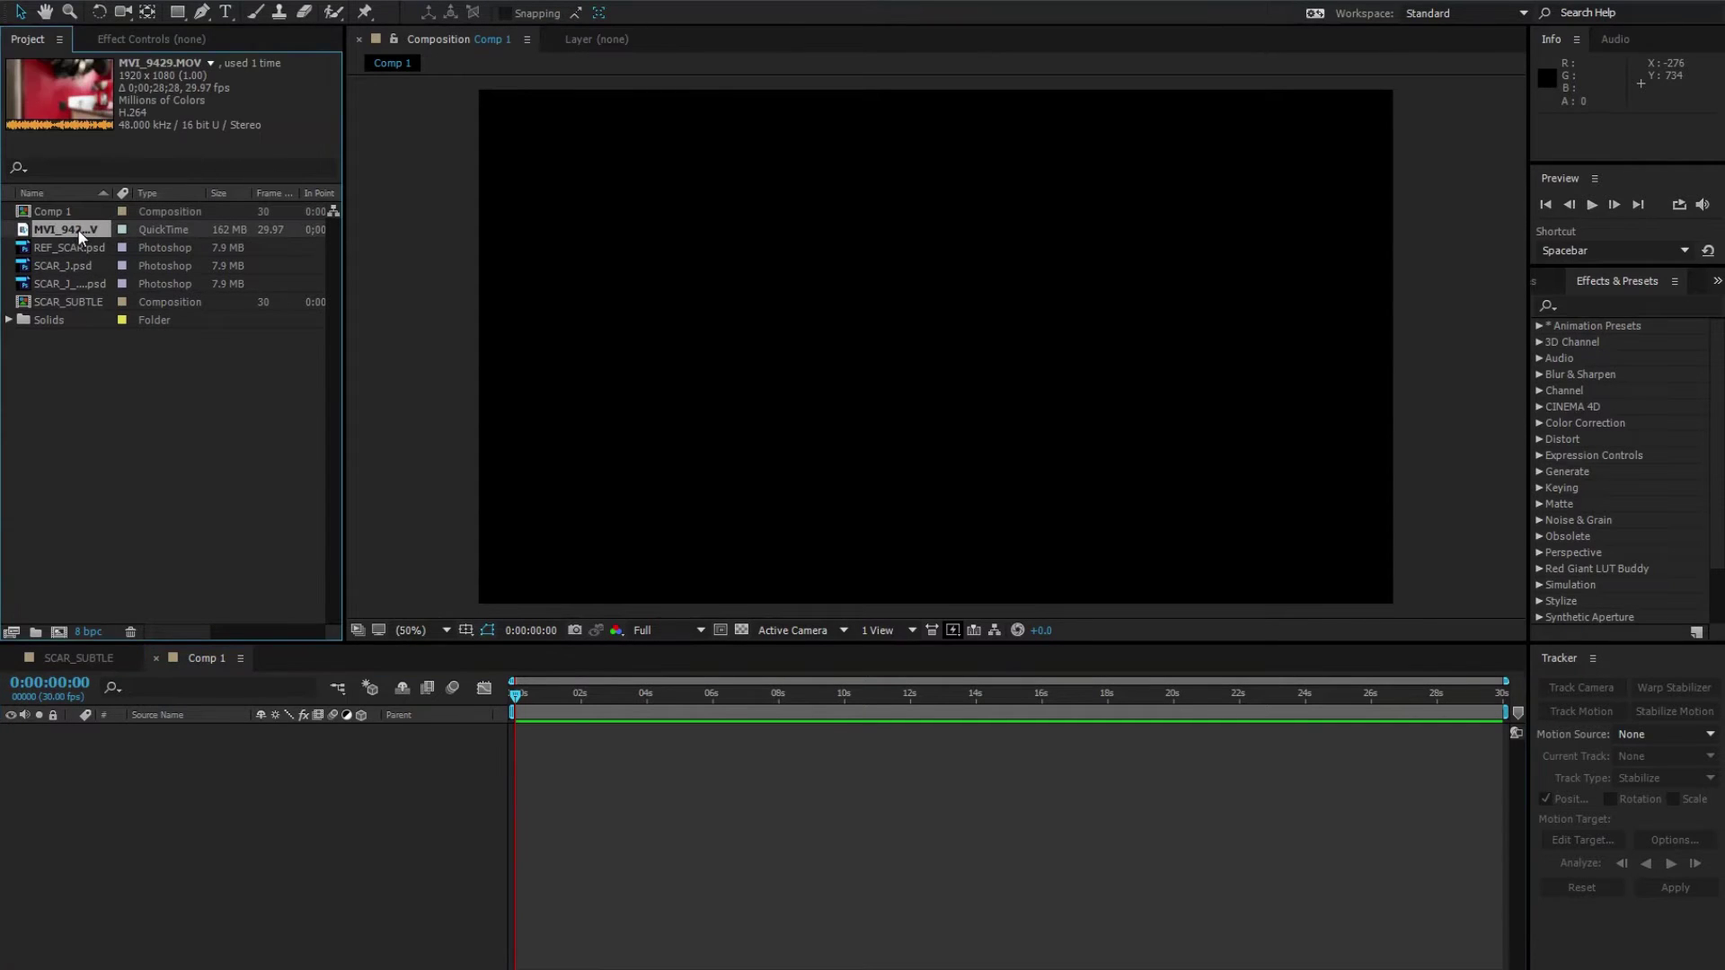
drag(79, 236, 148, 742)
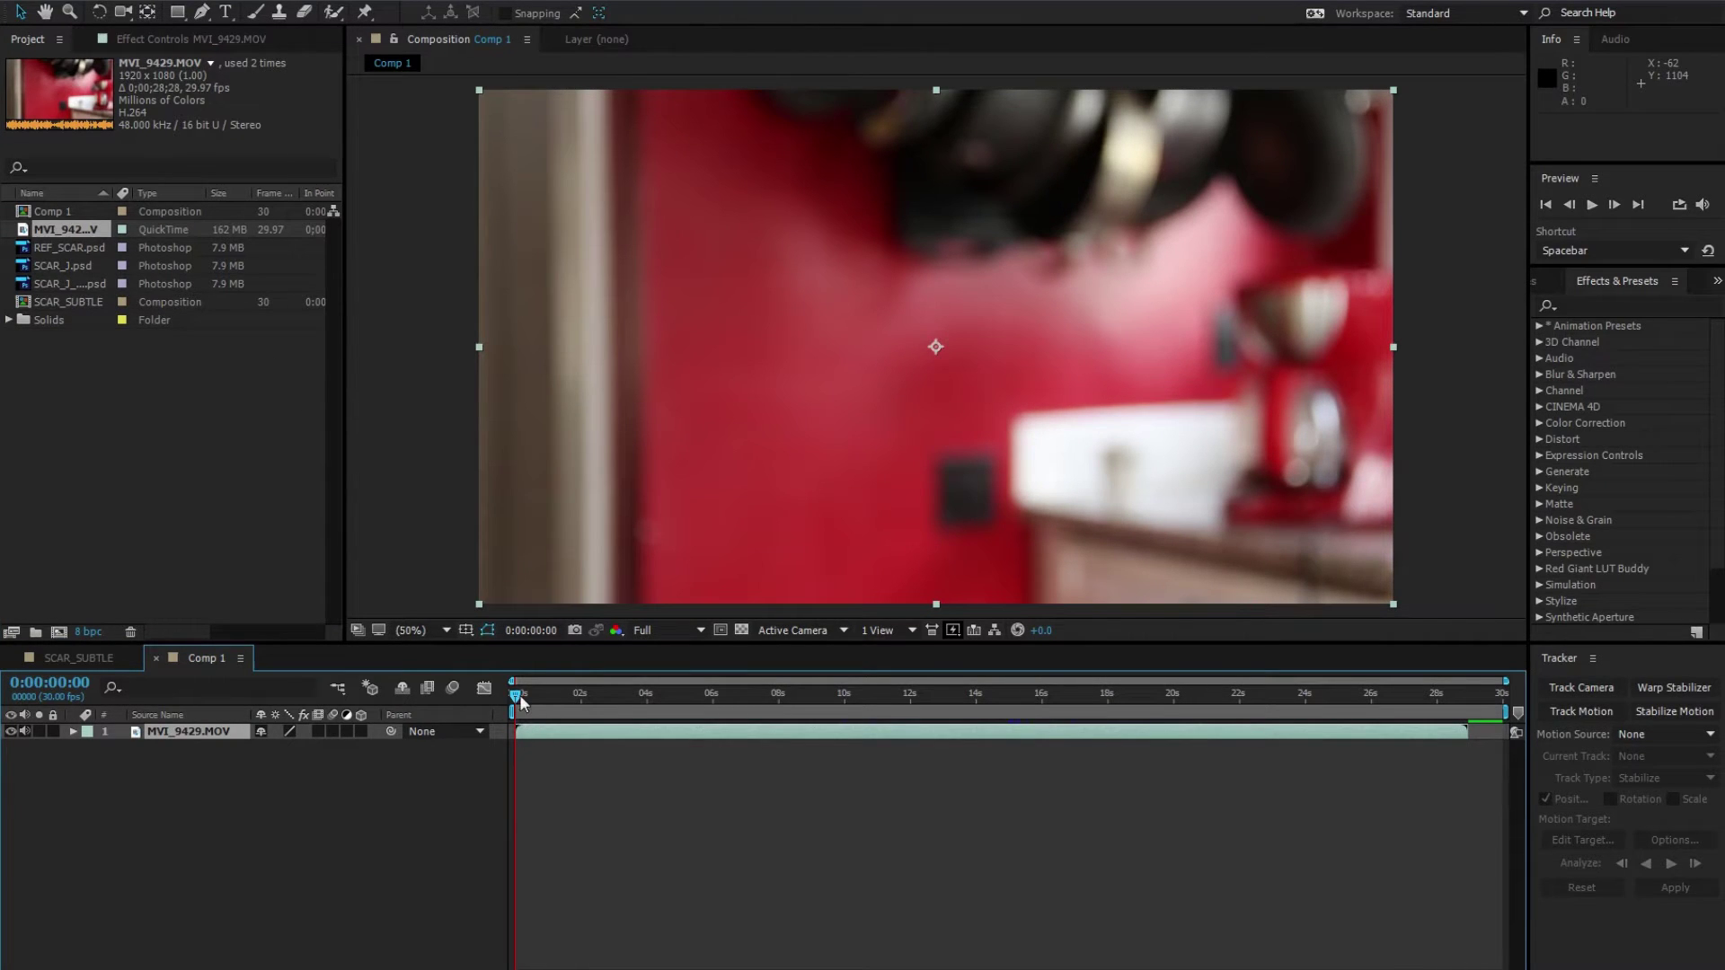
Step: Trim MVI_9429.MOV to end at 0:00:17:04 and preview the 15:01–17:01 work area
drag(521, 702, 1023, 719)
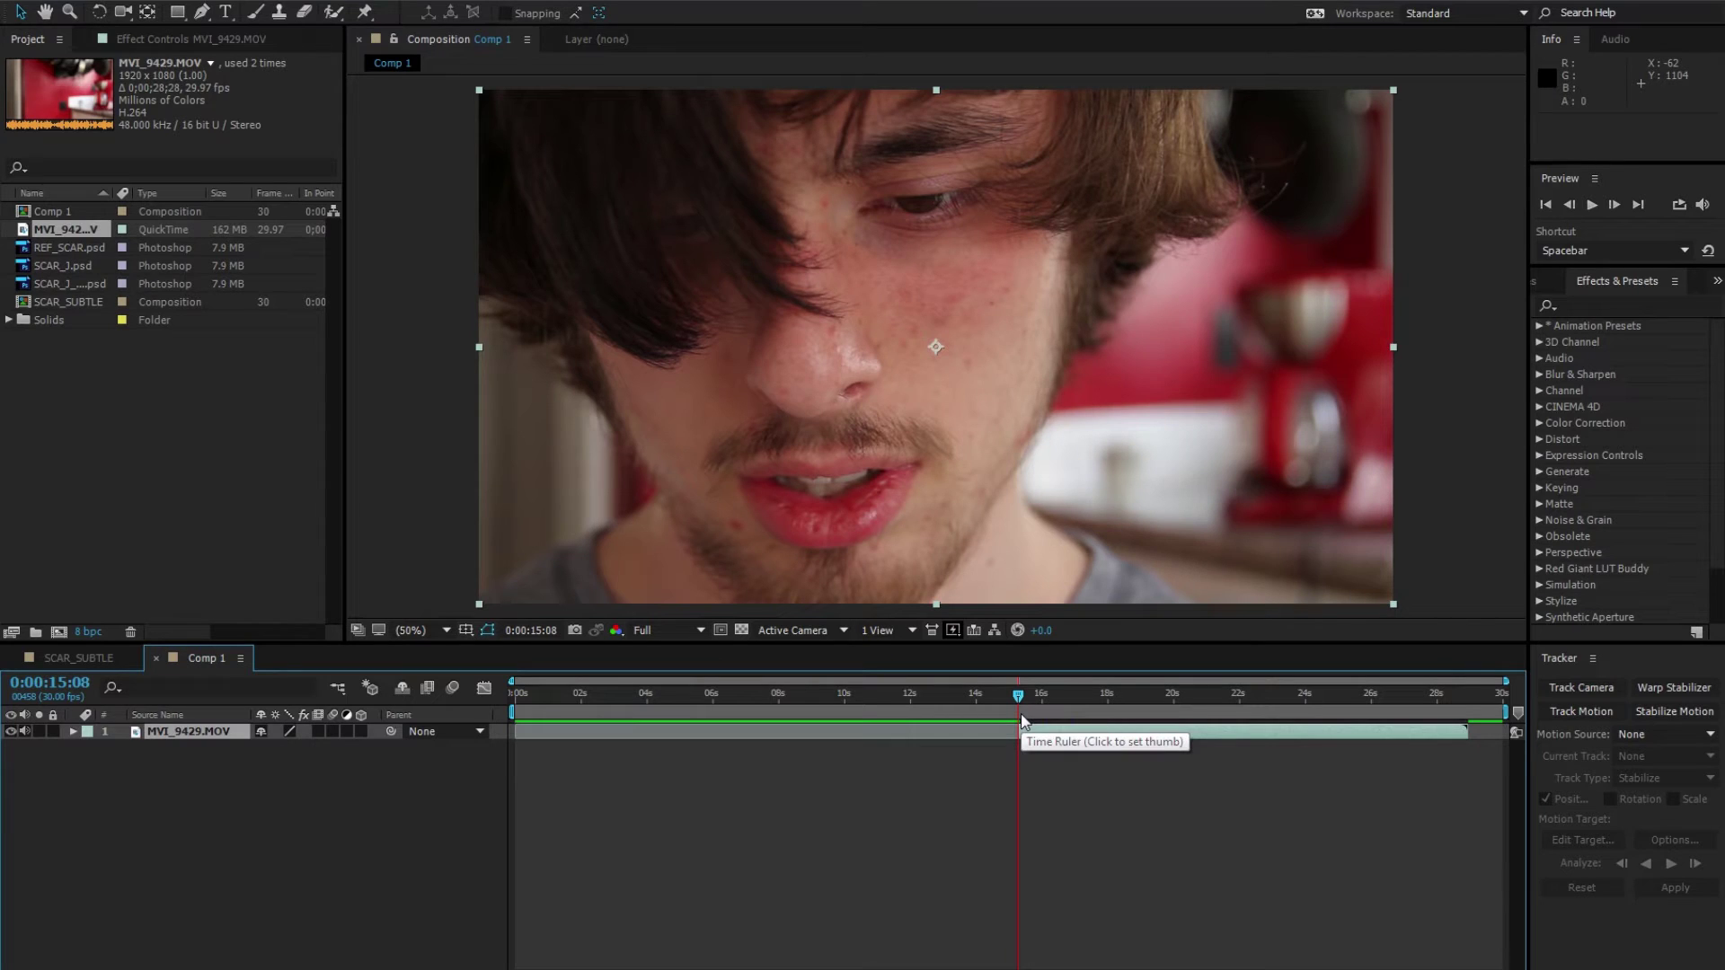
drag(1022, 717, 1080, 729)
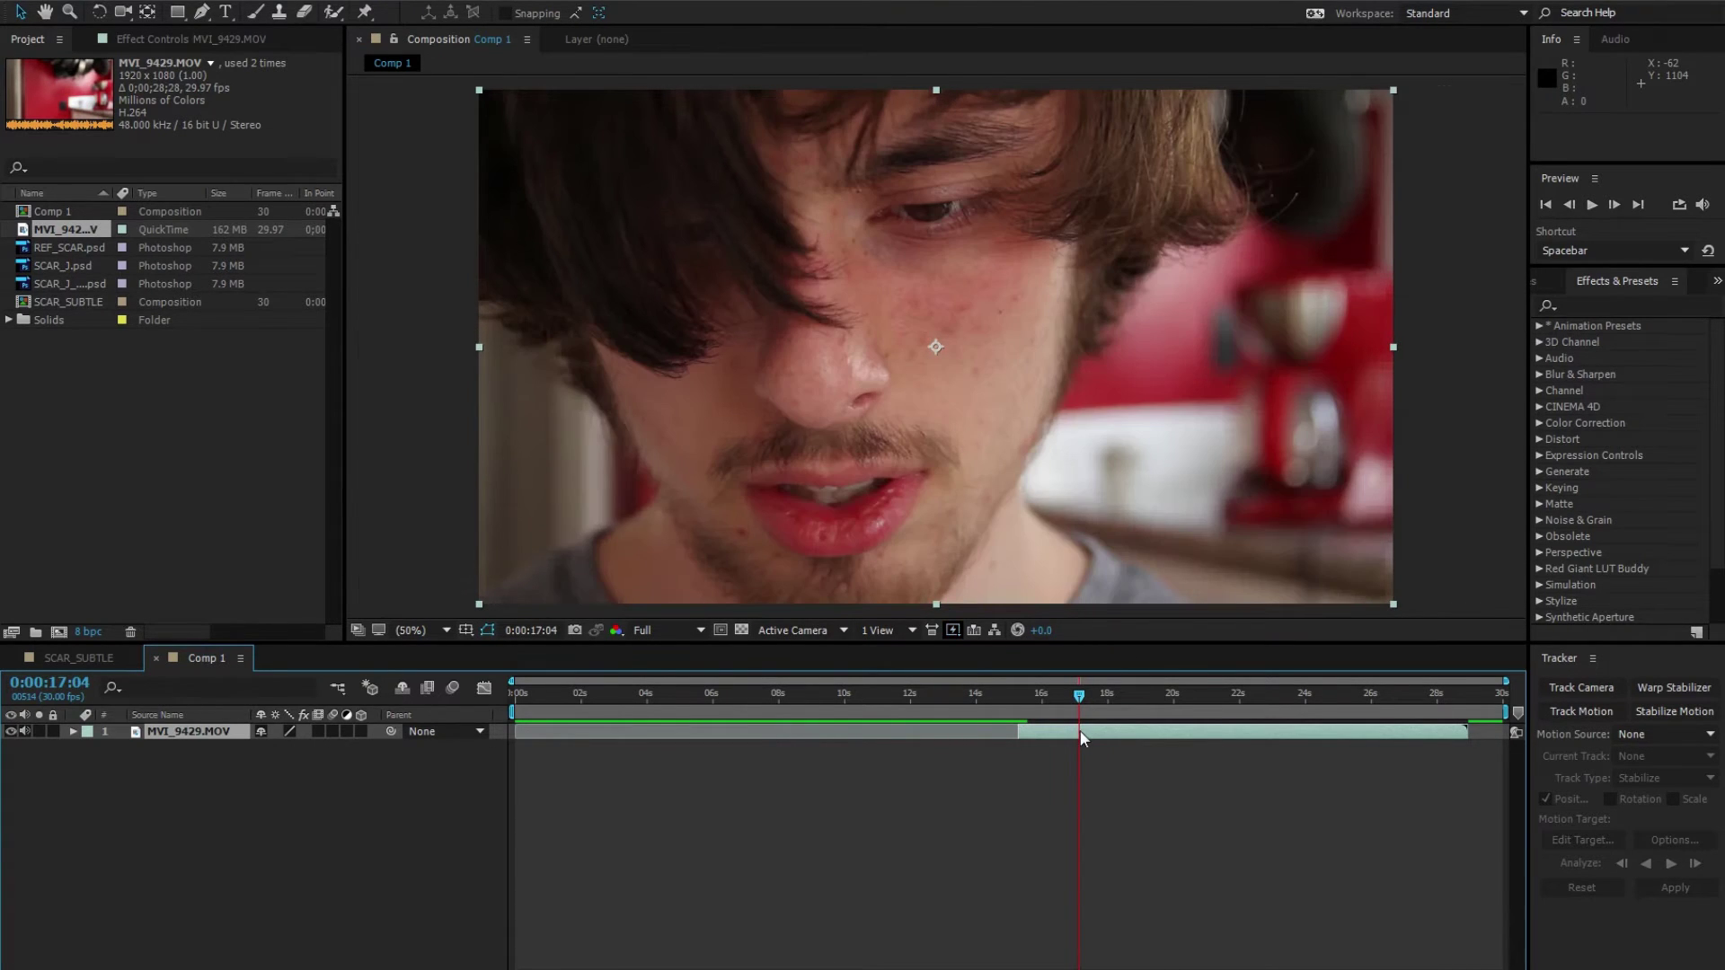
key(alt+bracketright)
drag(511, 712, 934, 757)
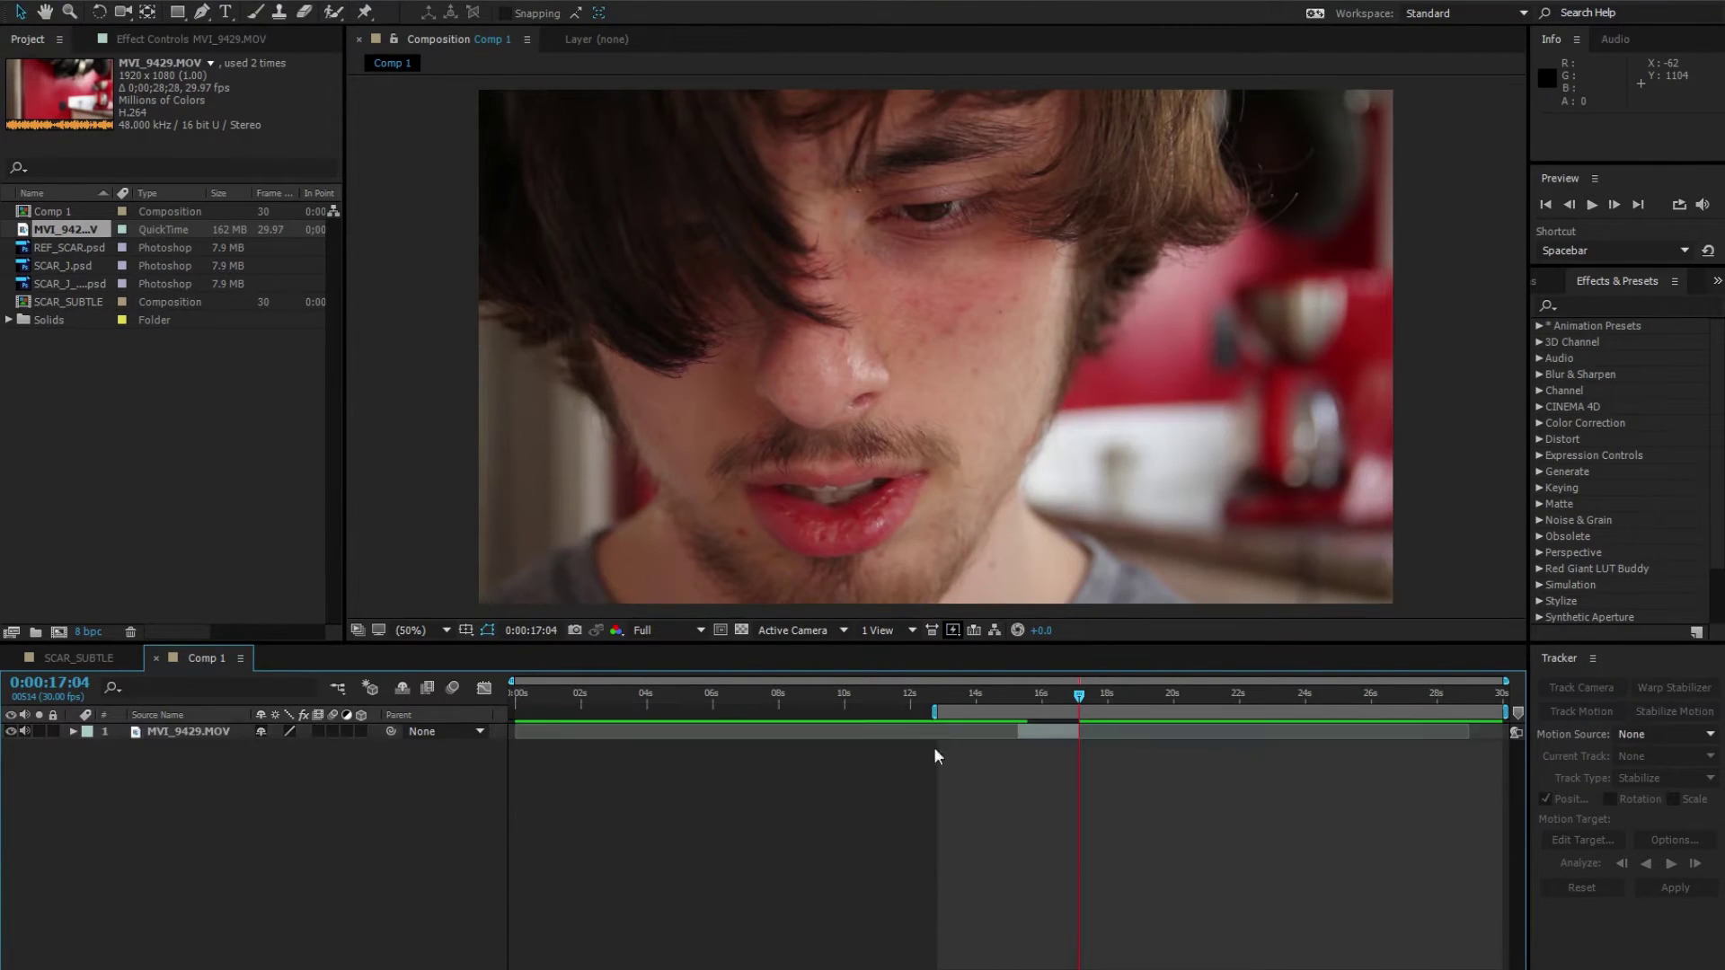
key(space)
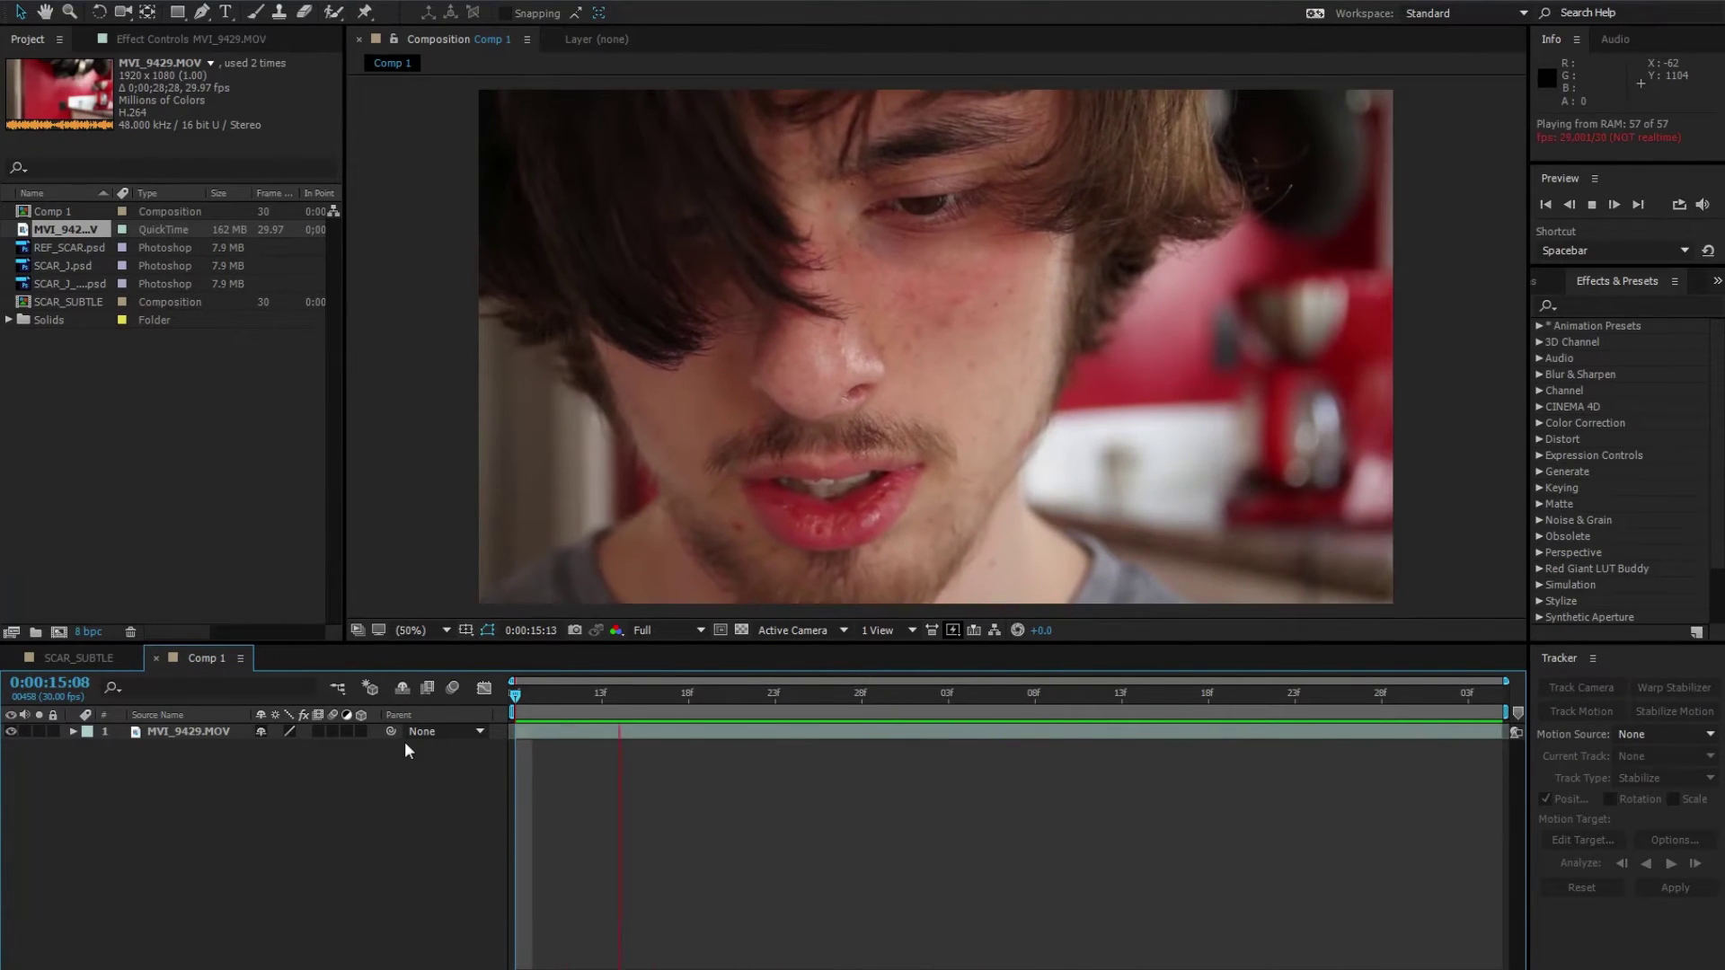
click(83, 660)
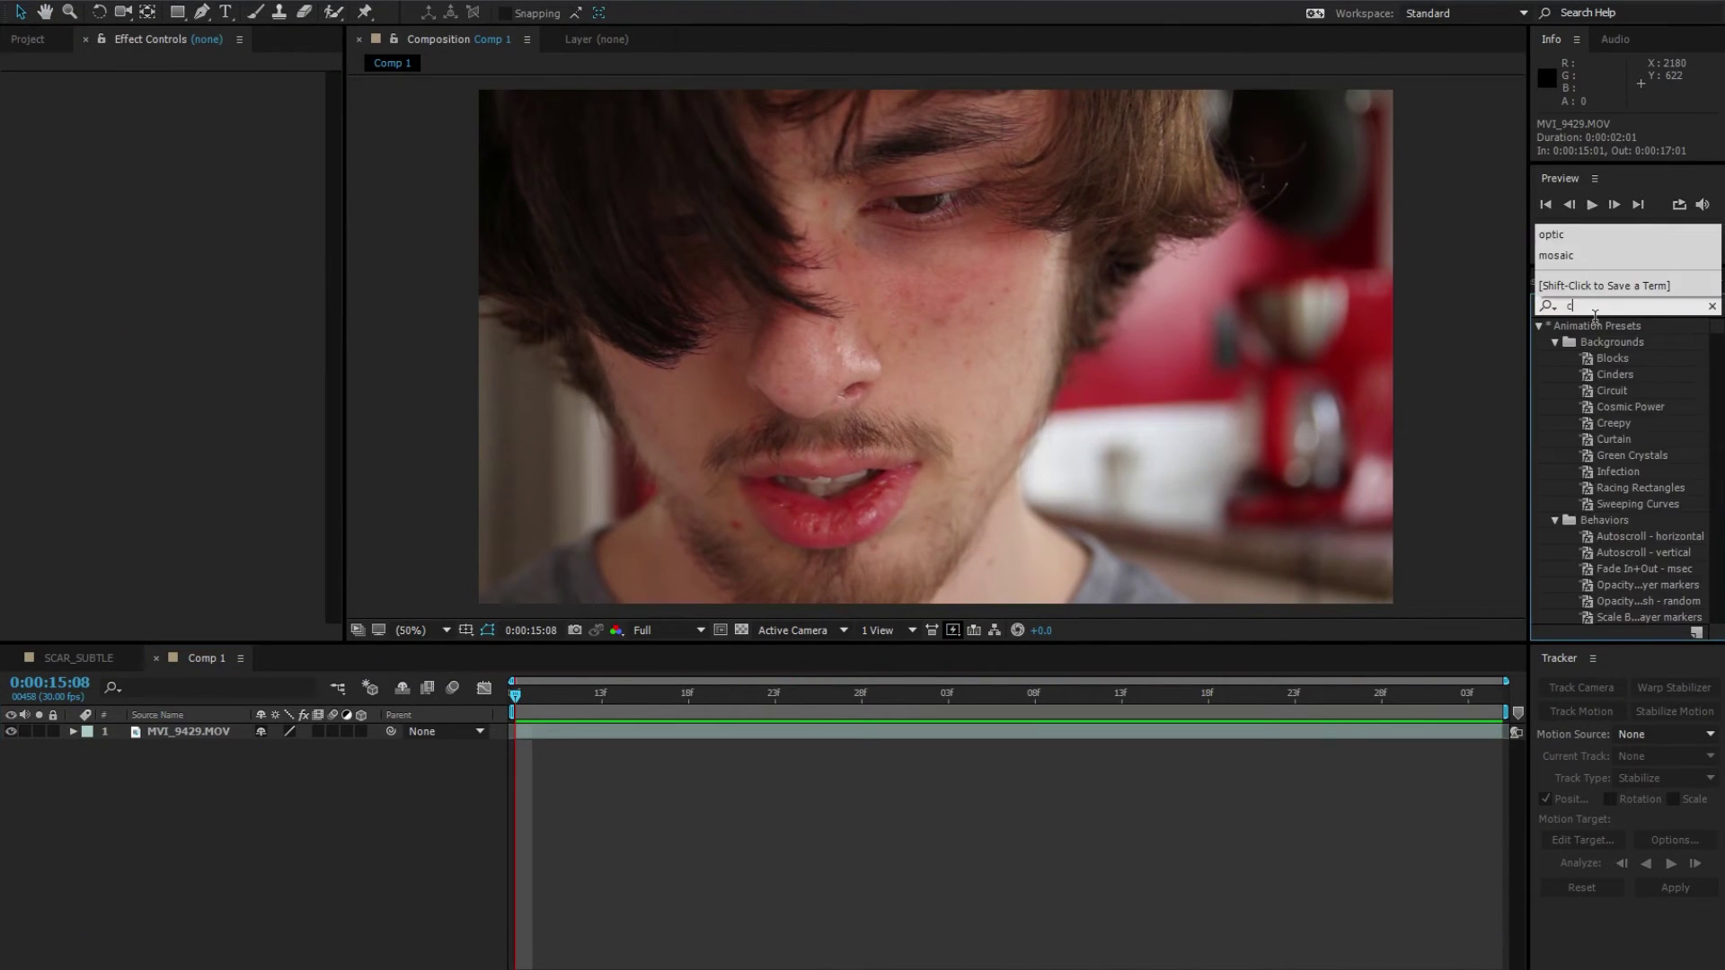
Step: Apply Curves to the footage and bend the RGB curve into a contrast S
text(rves)
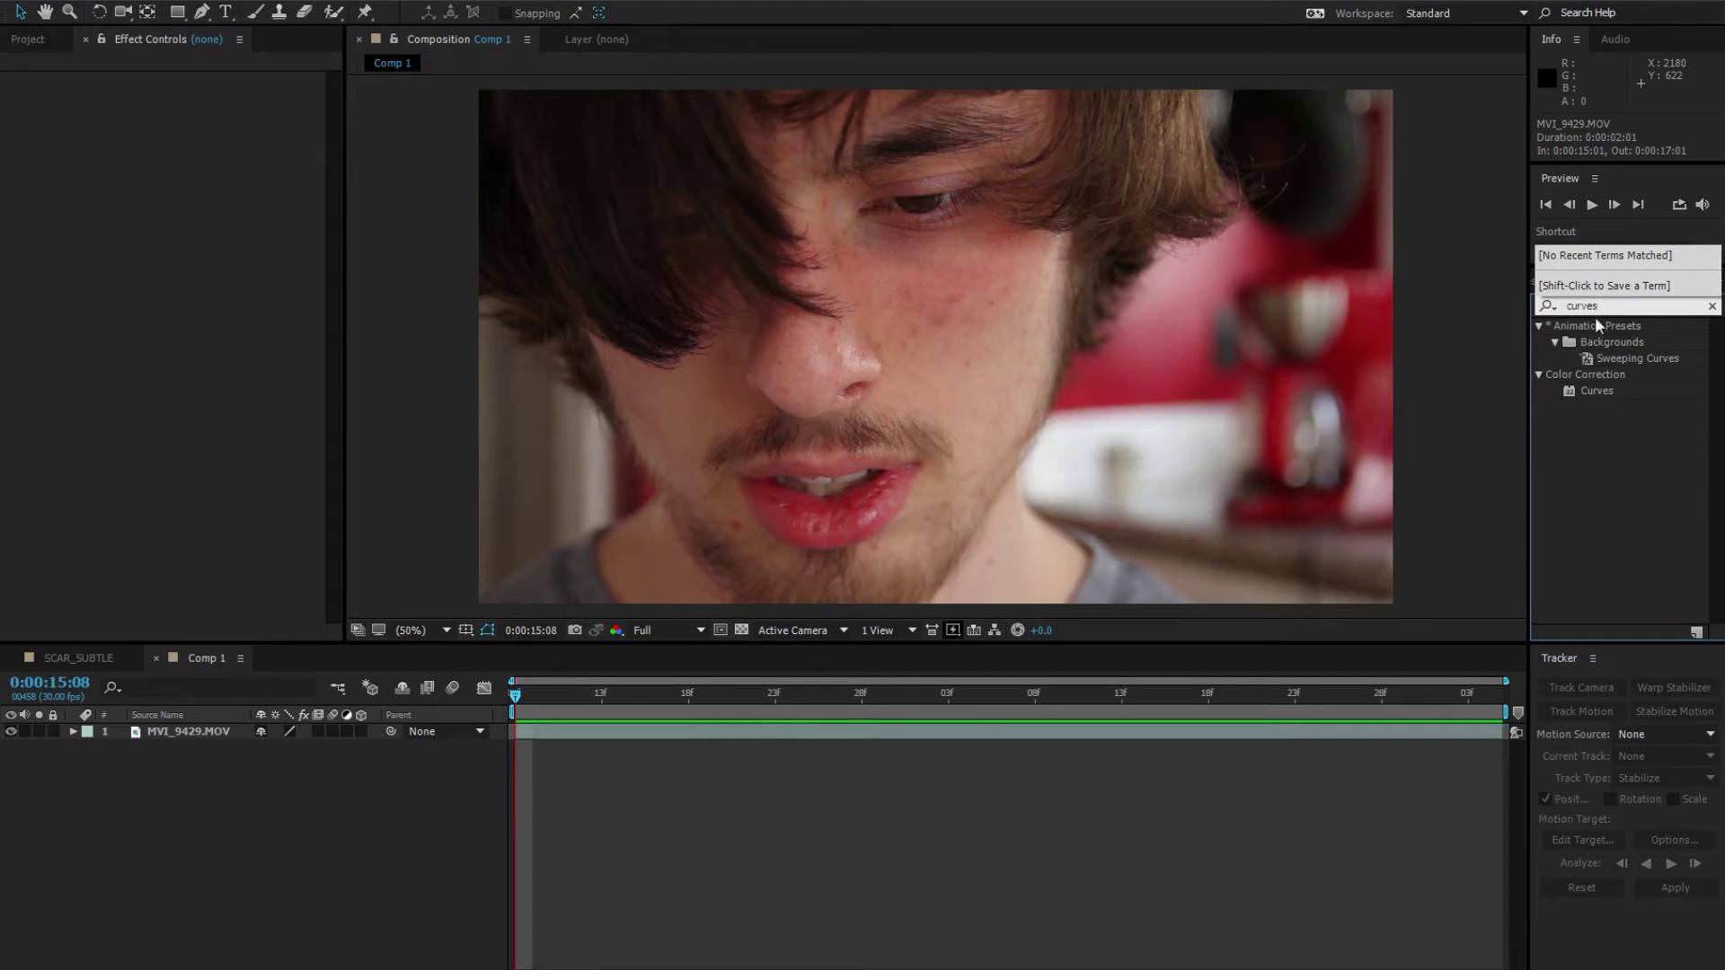
drag(1603, 390, 1167, 404)
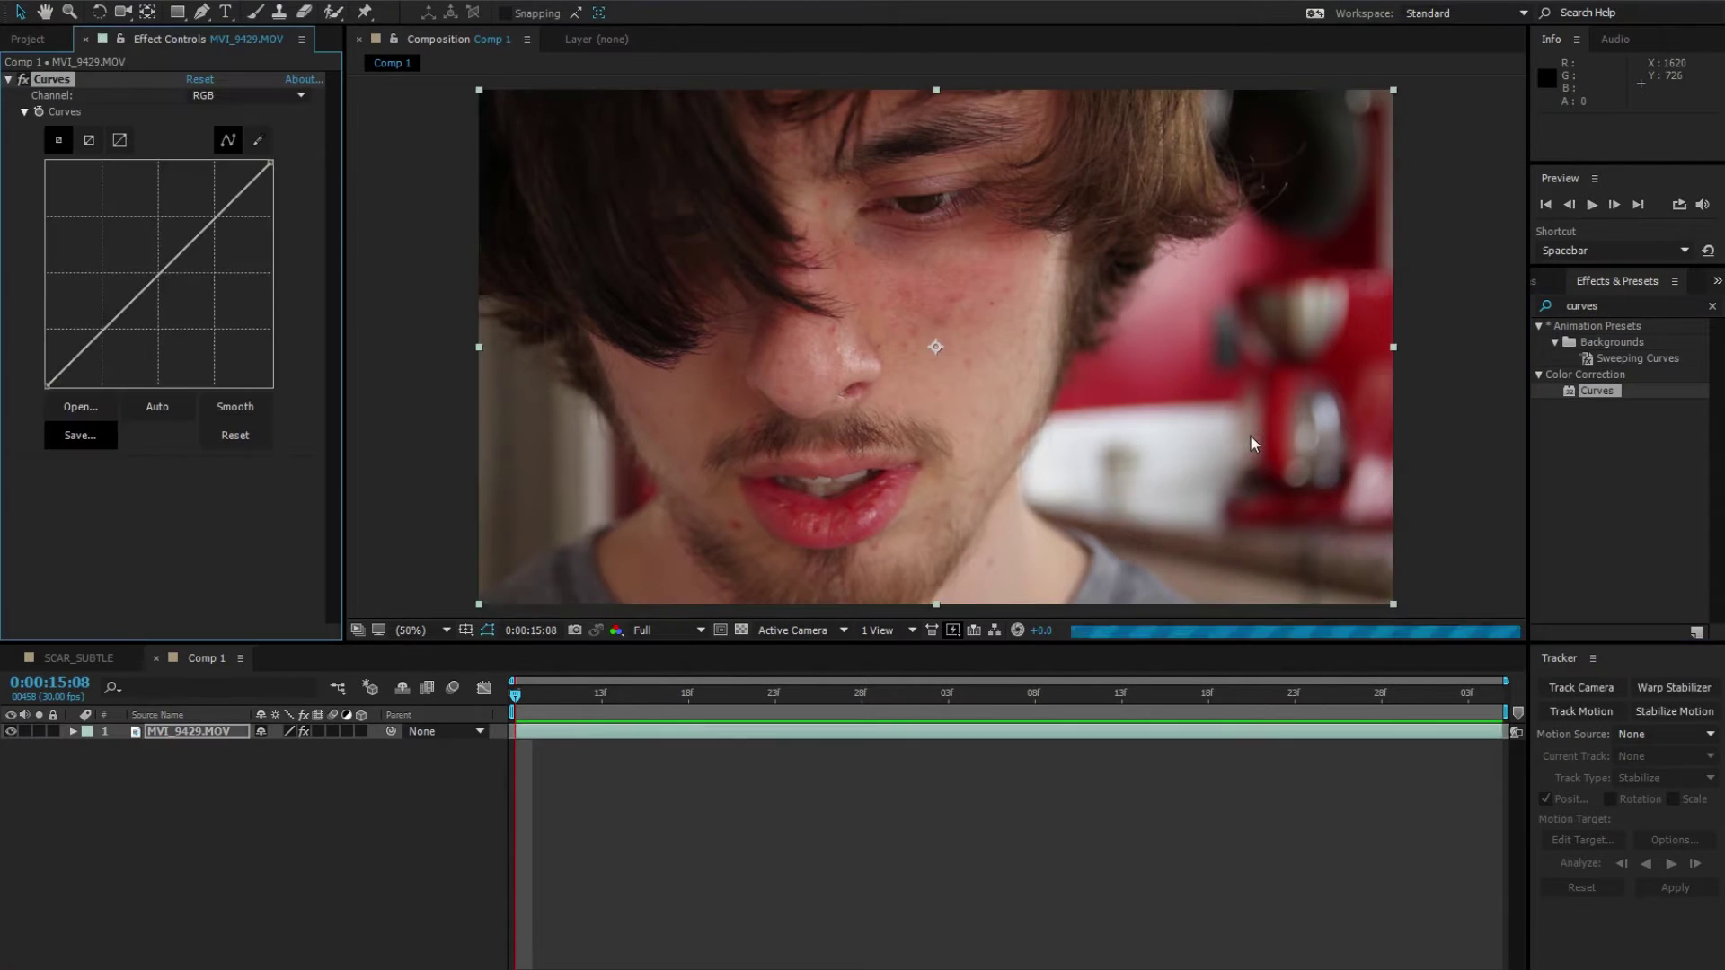
drag(127, 311, 115, 336)
drag(211, 240, 203, 225)
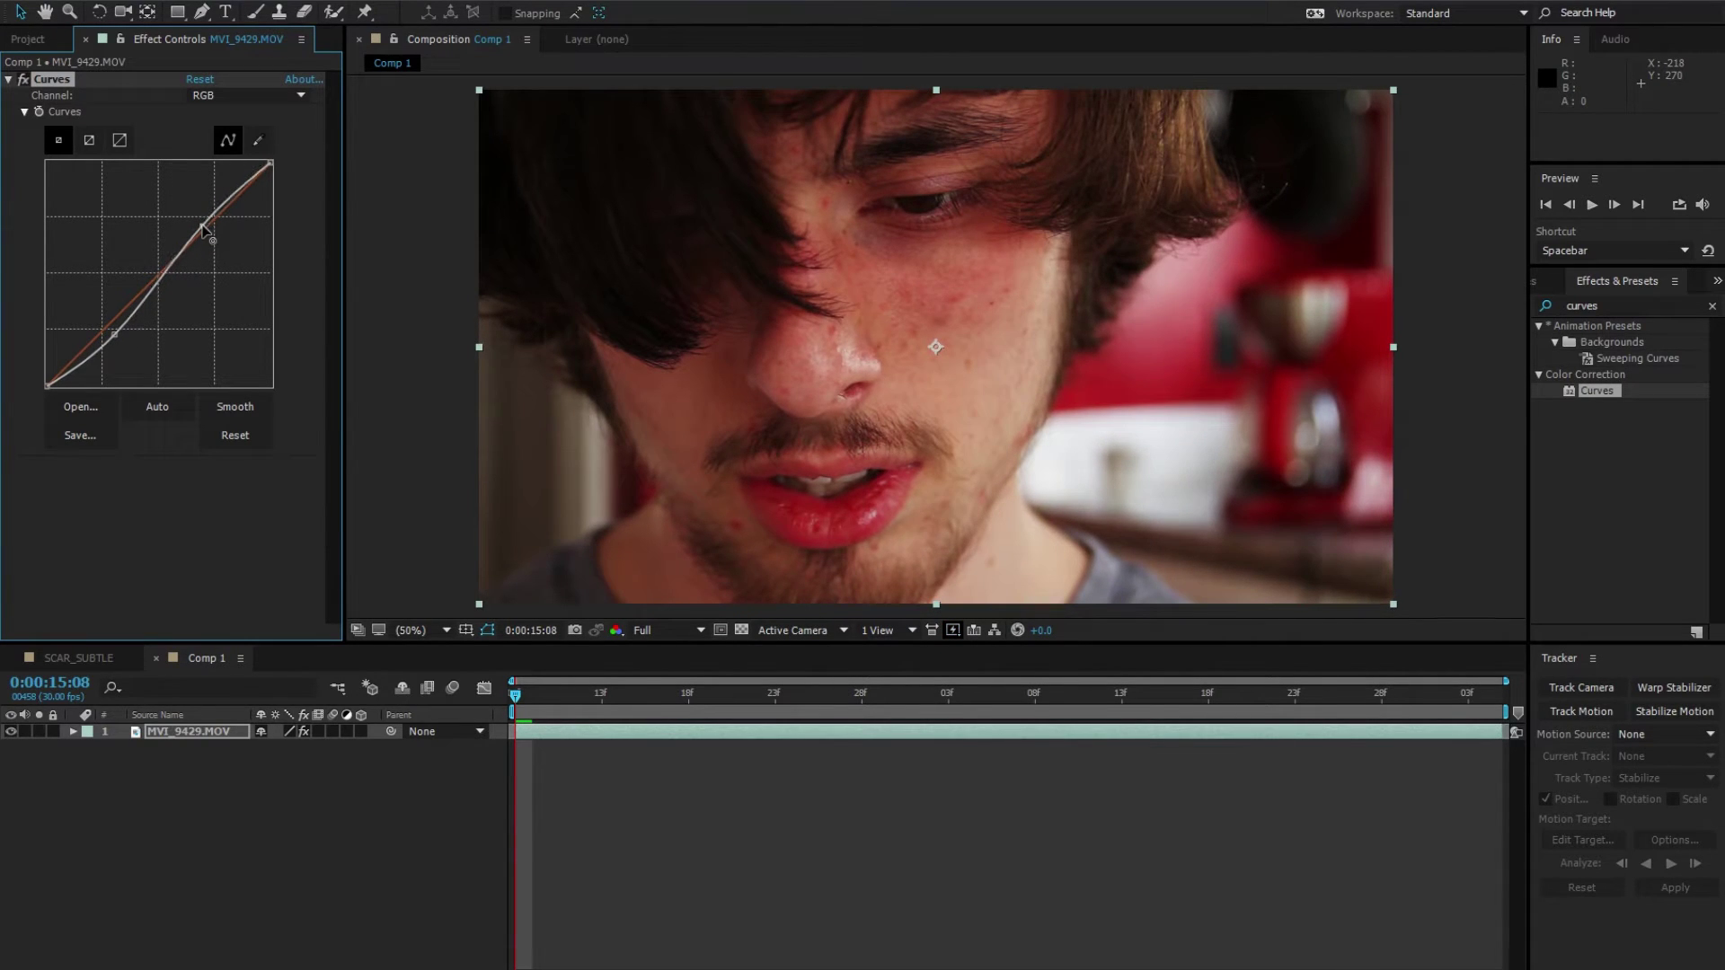
drag(111, 334, 112, 333)
Step: Lower the Red curve and lift the Blue curve for a cooler, teal grade
click(252, 96)
click(258, 138)
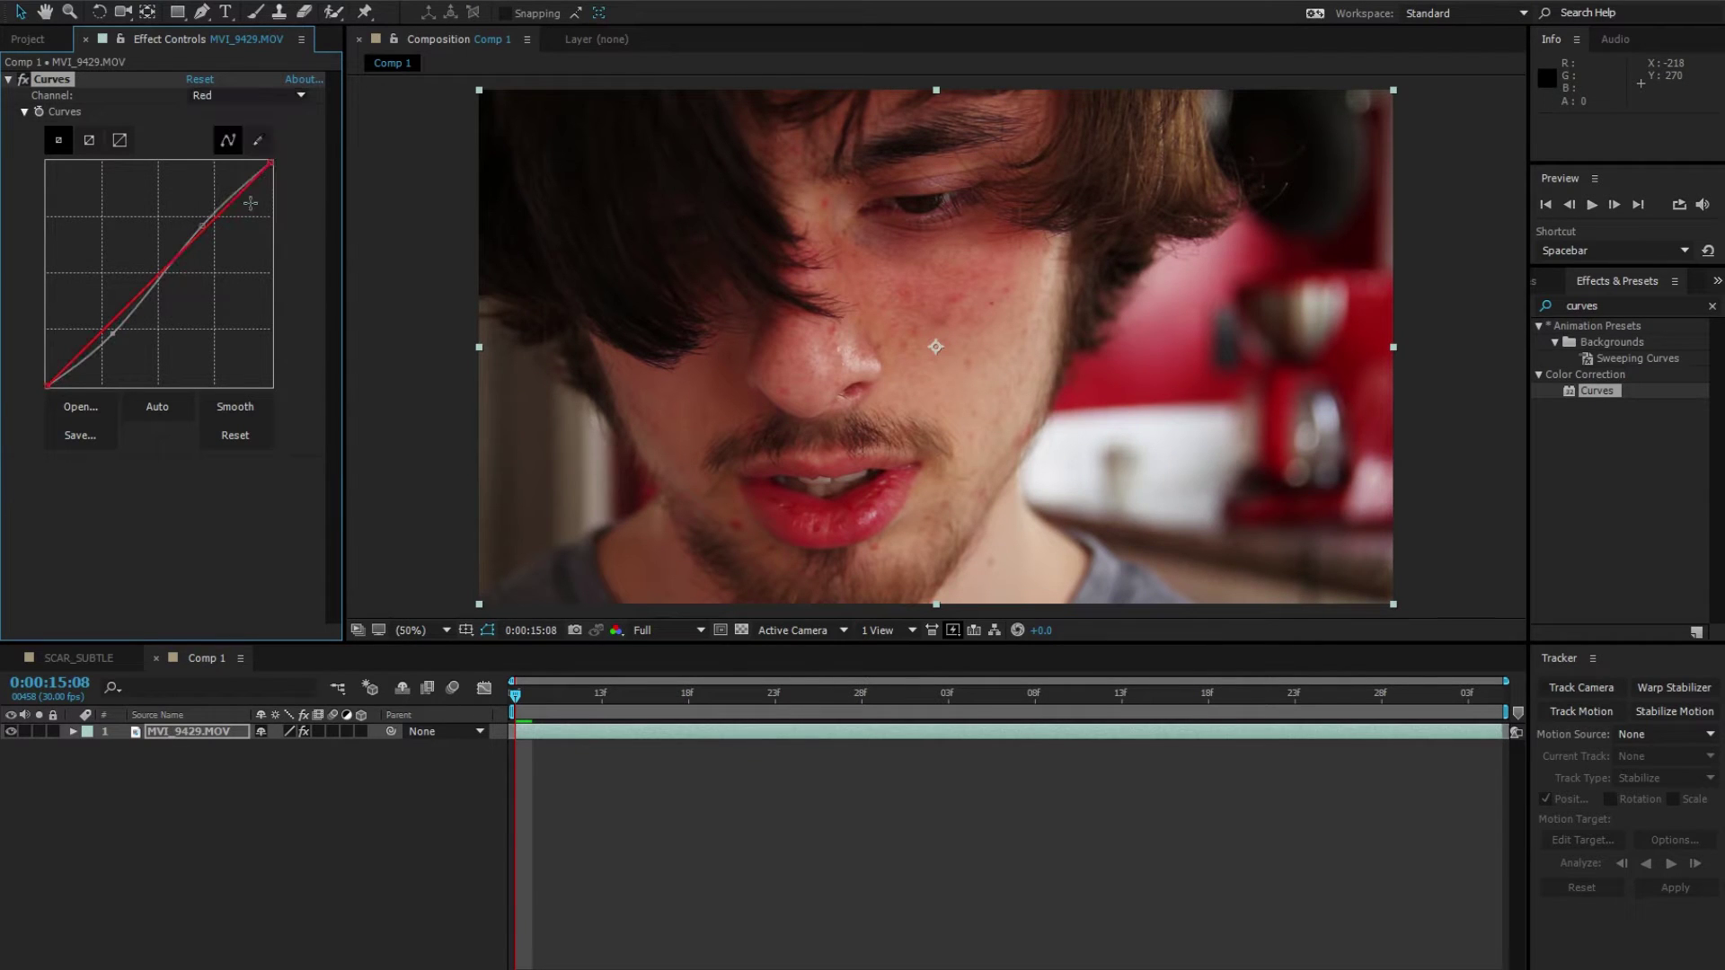
drag(158, 282, 160, 305)
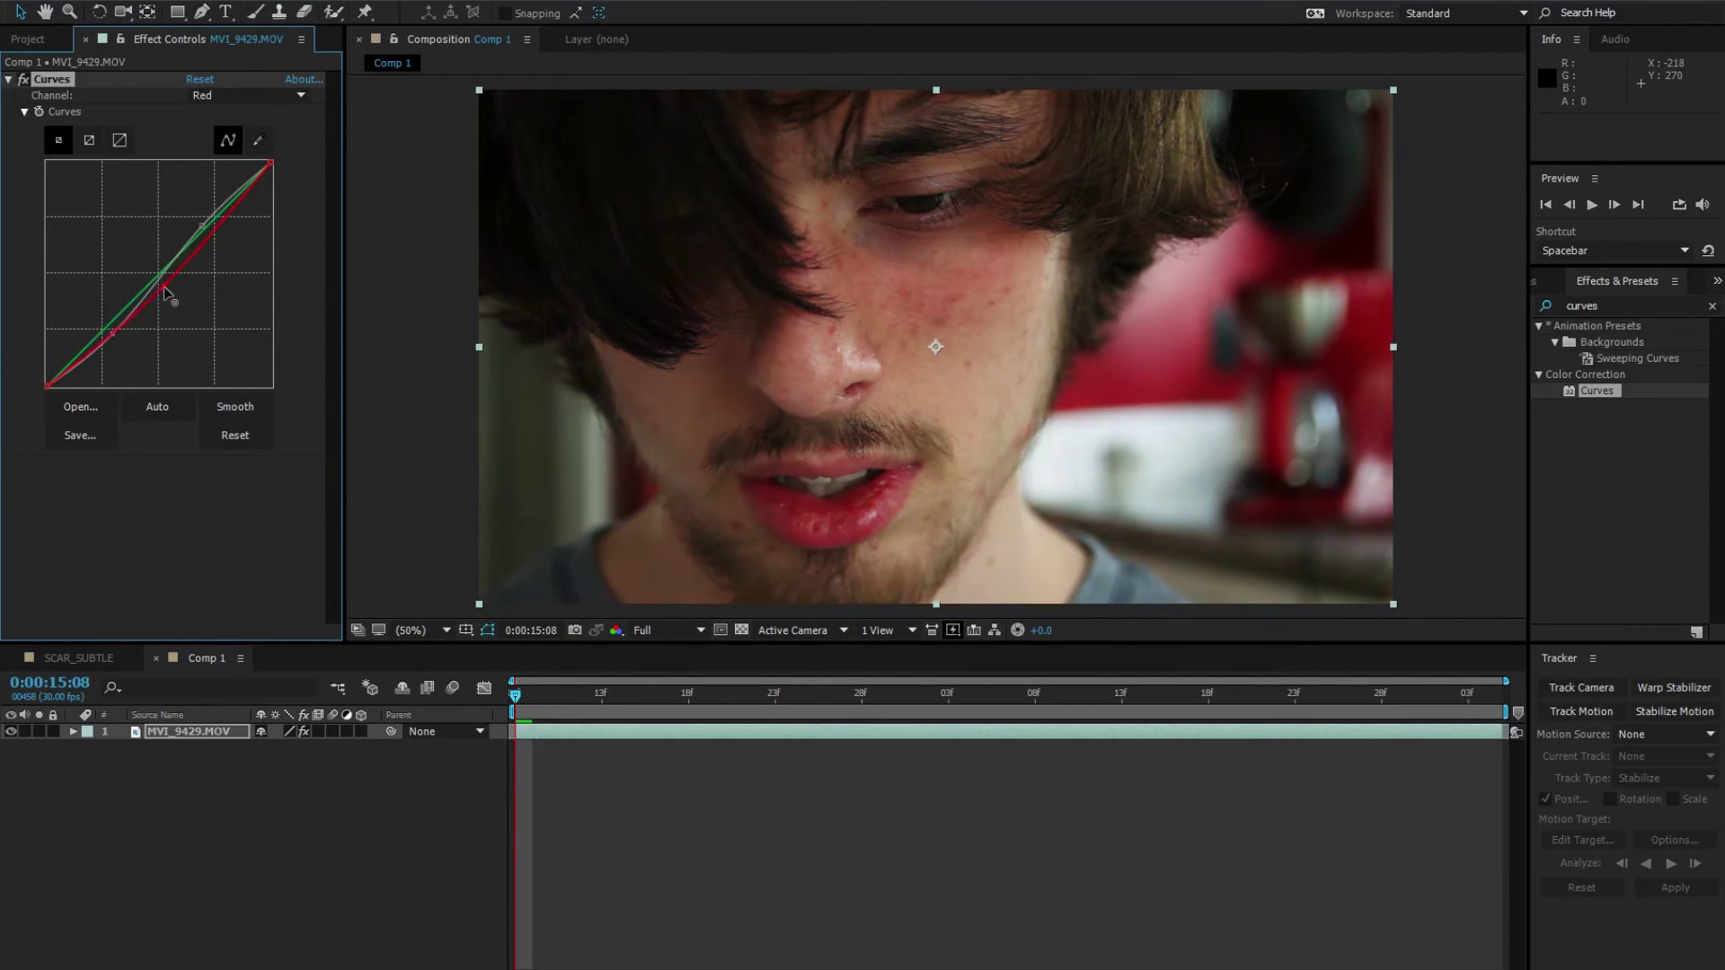
click(252, 95)
click(252, 155)
click(251, 95)
click(266, 177)
drag(200, 226, 158, 319)
click(252, 95)
click(259, 138)
click(1671, 305)
text(sharpe)
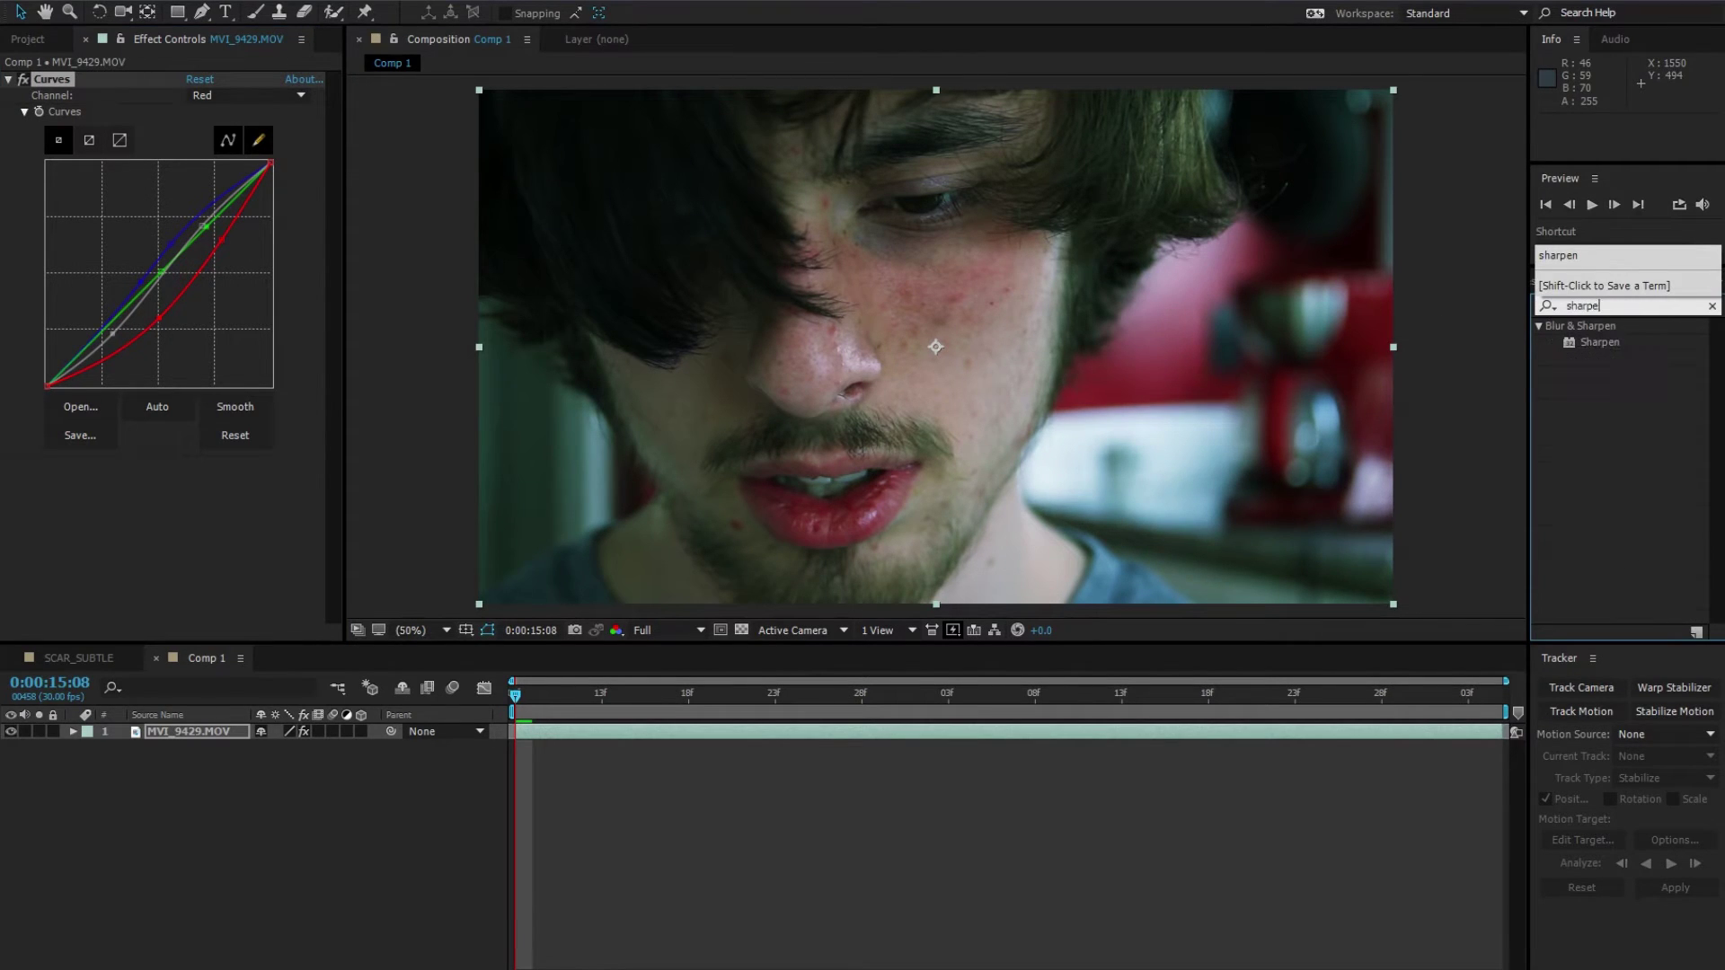
text(n)
Step: Apply Sharpen to MVI_9429.MOV with Amount 25 and step ahead to check it
click(1609, 365)
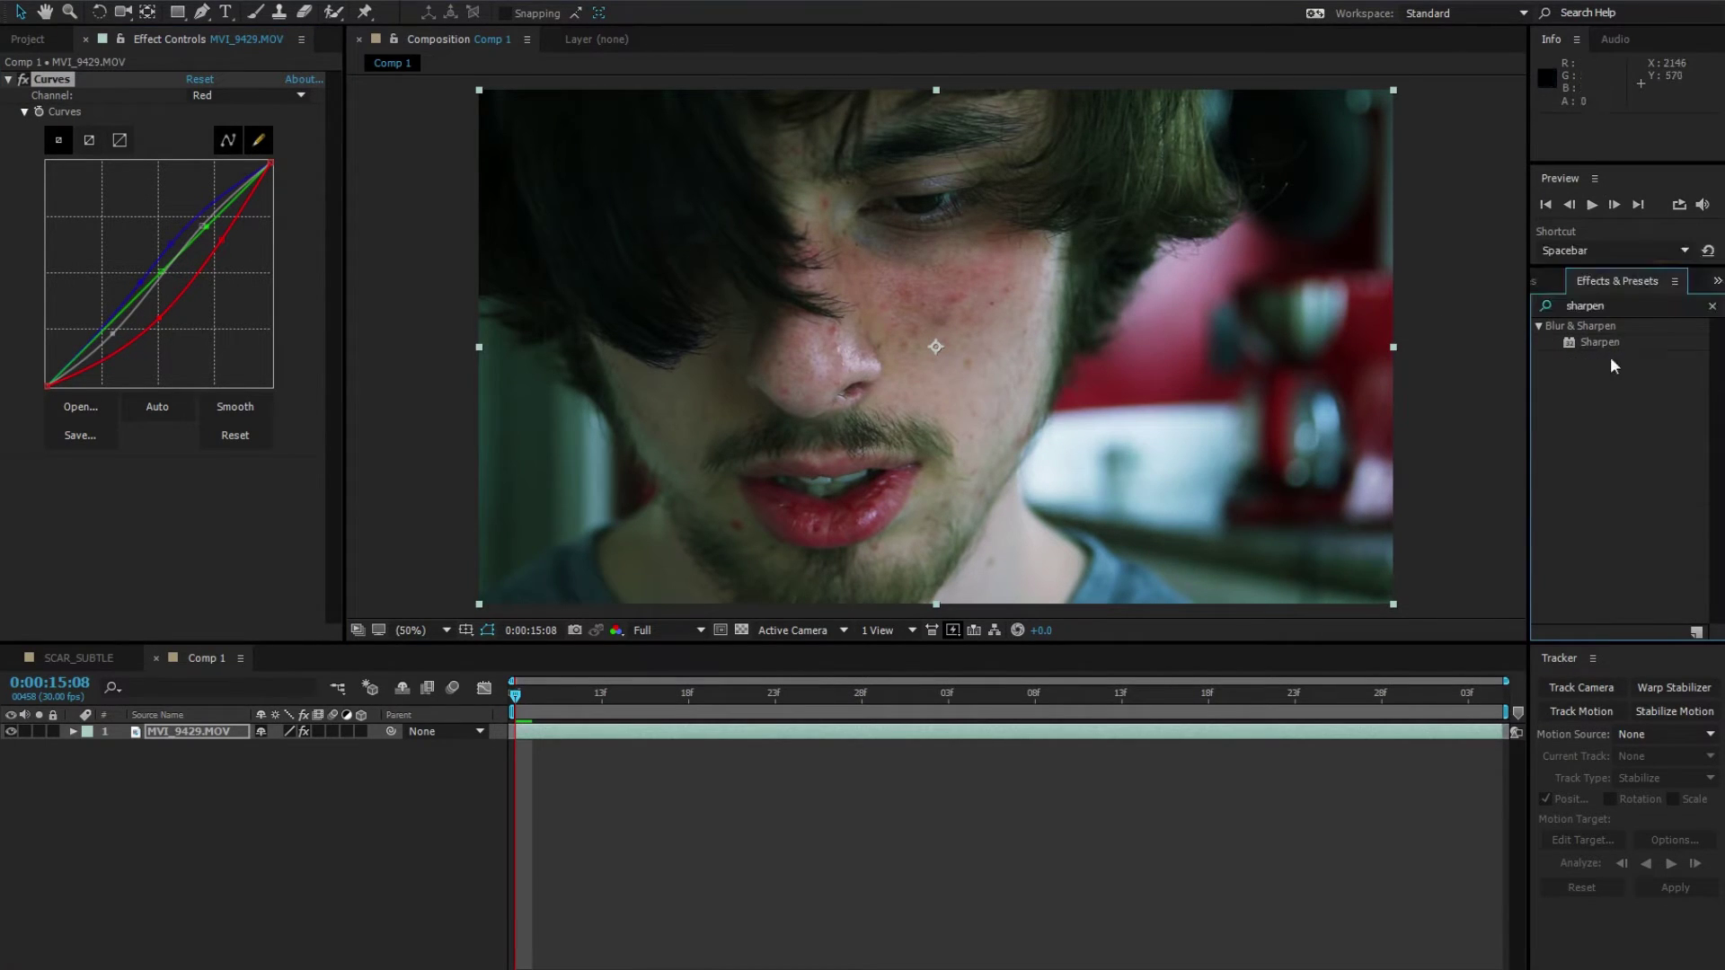
click(1617, 343)
double_click(1608, 342)
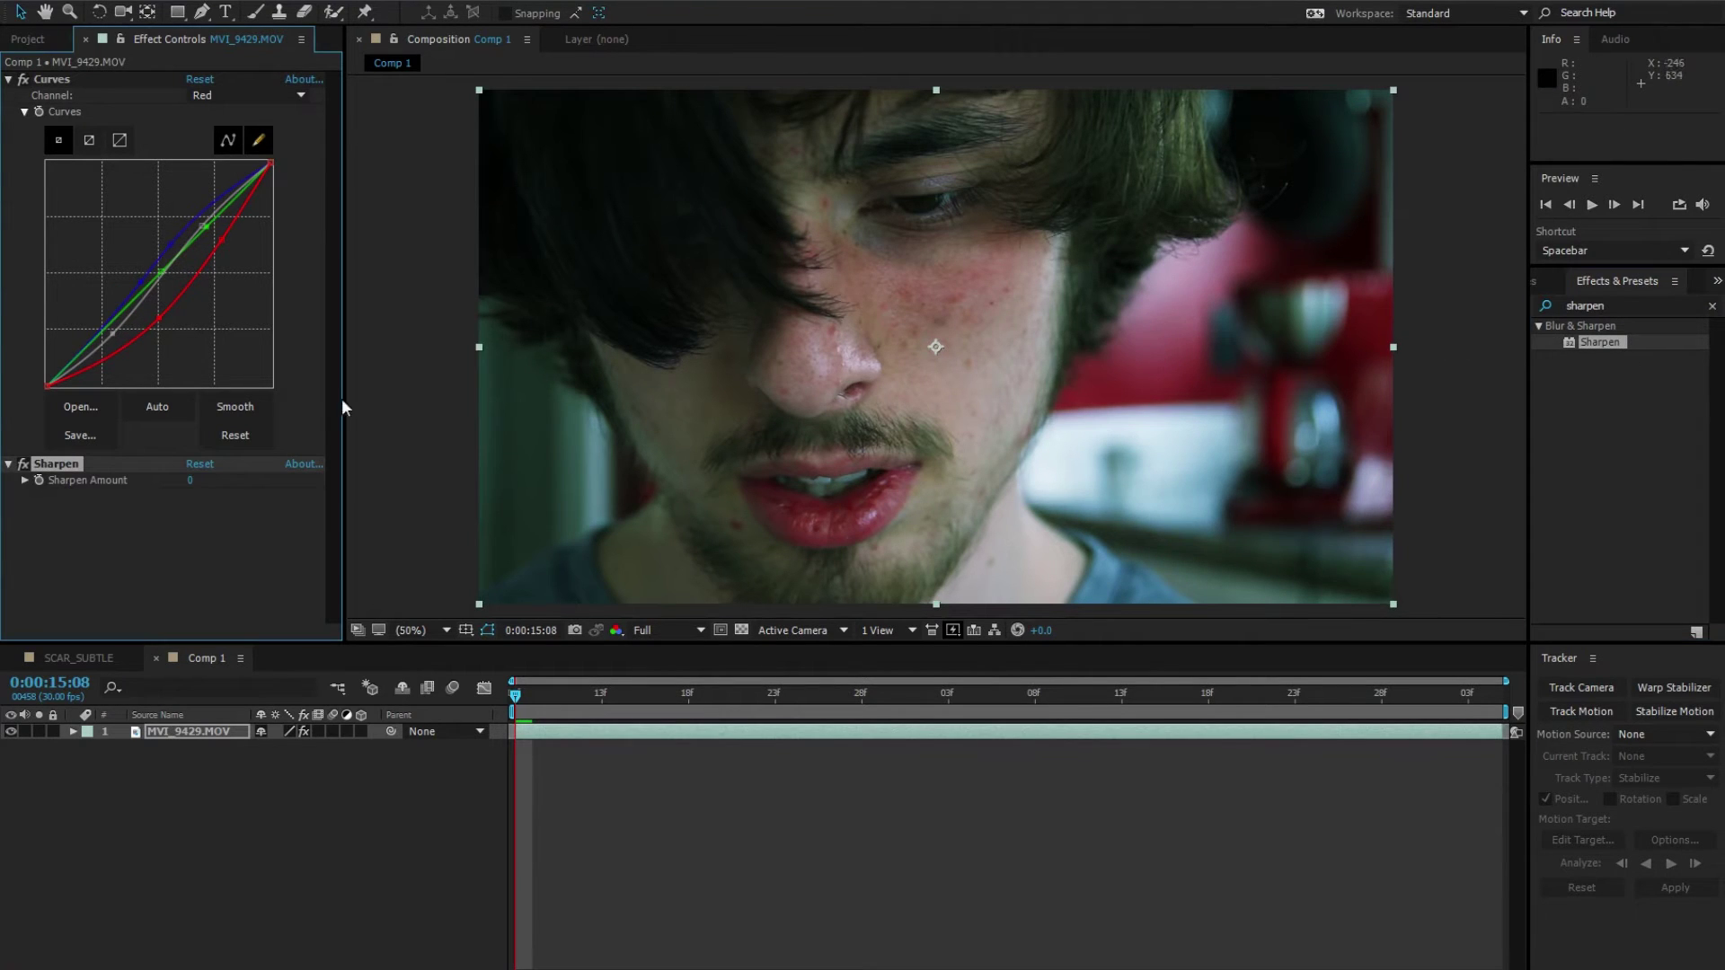
click(197, 481)
text(3)
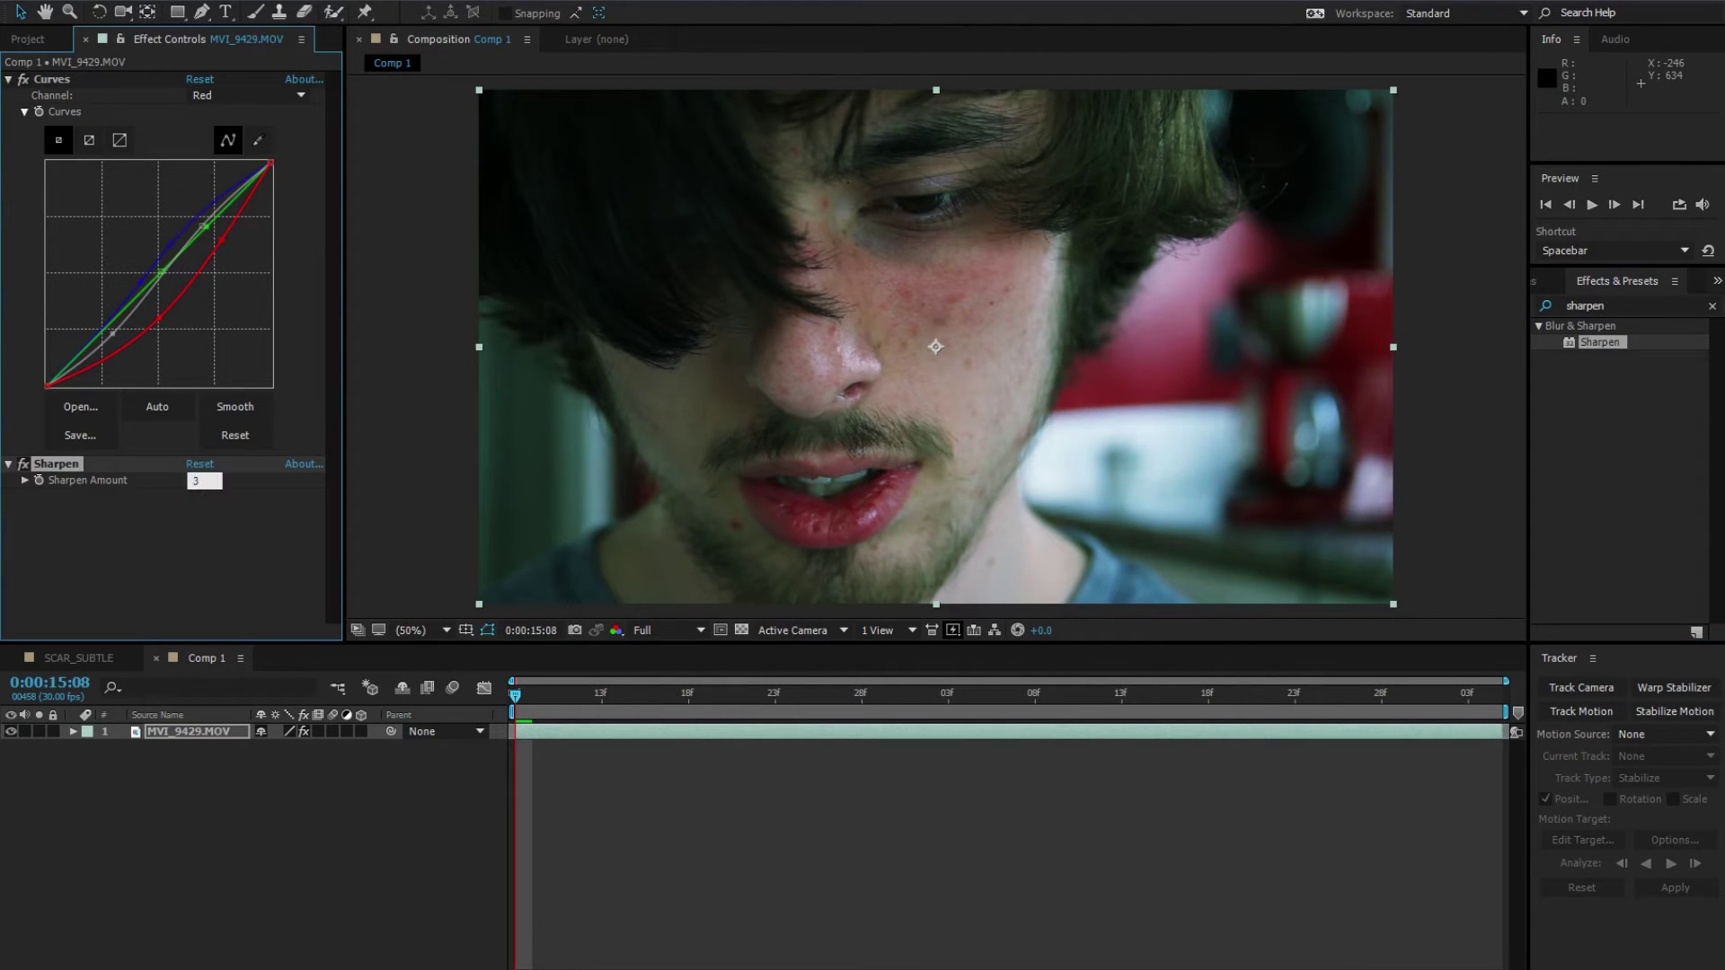
text(5)
key(Return)
click(575, 790)
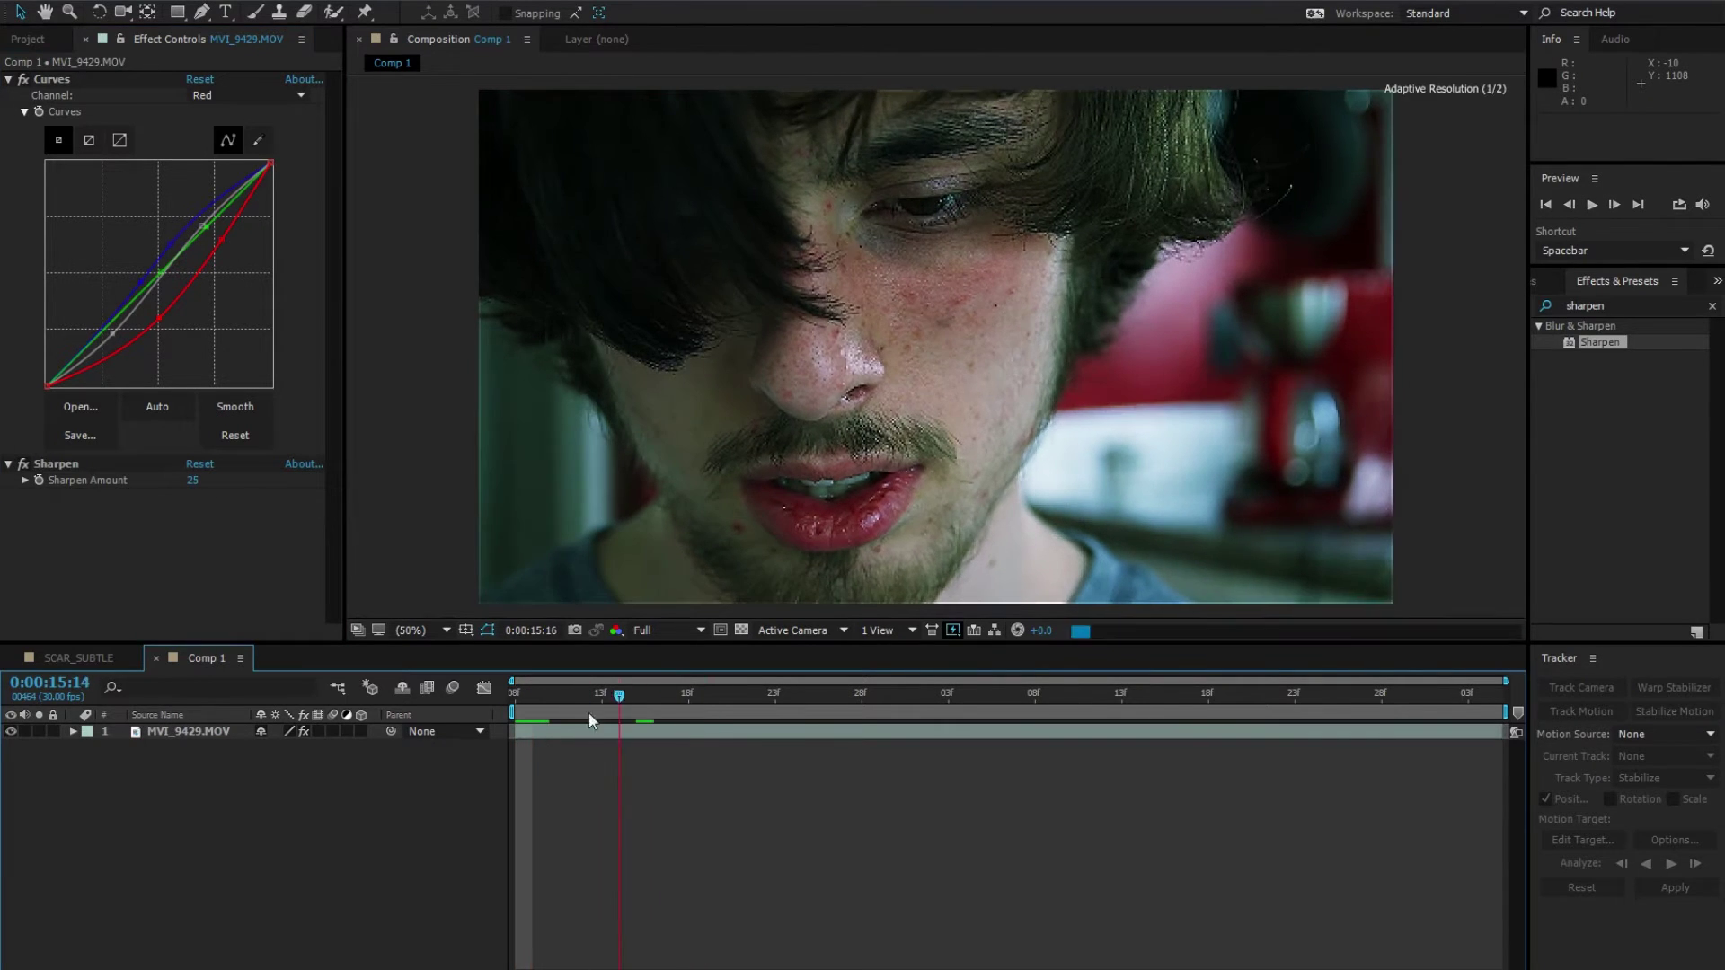
drag(507, 762, 526, 714)
Step: Collapse the Curves and Sharpen settings, clear the effects search, and enlarge the timeline
click(163, 731)
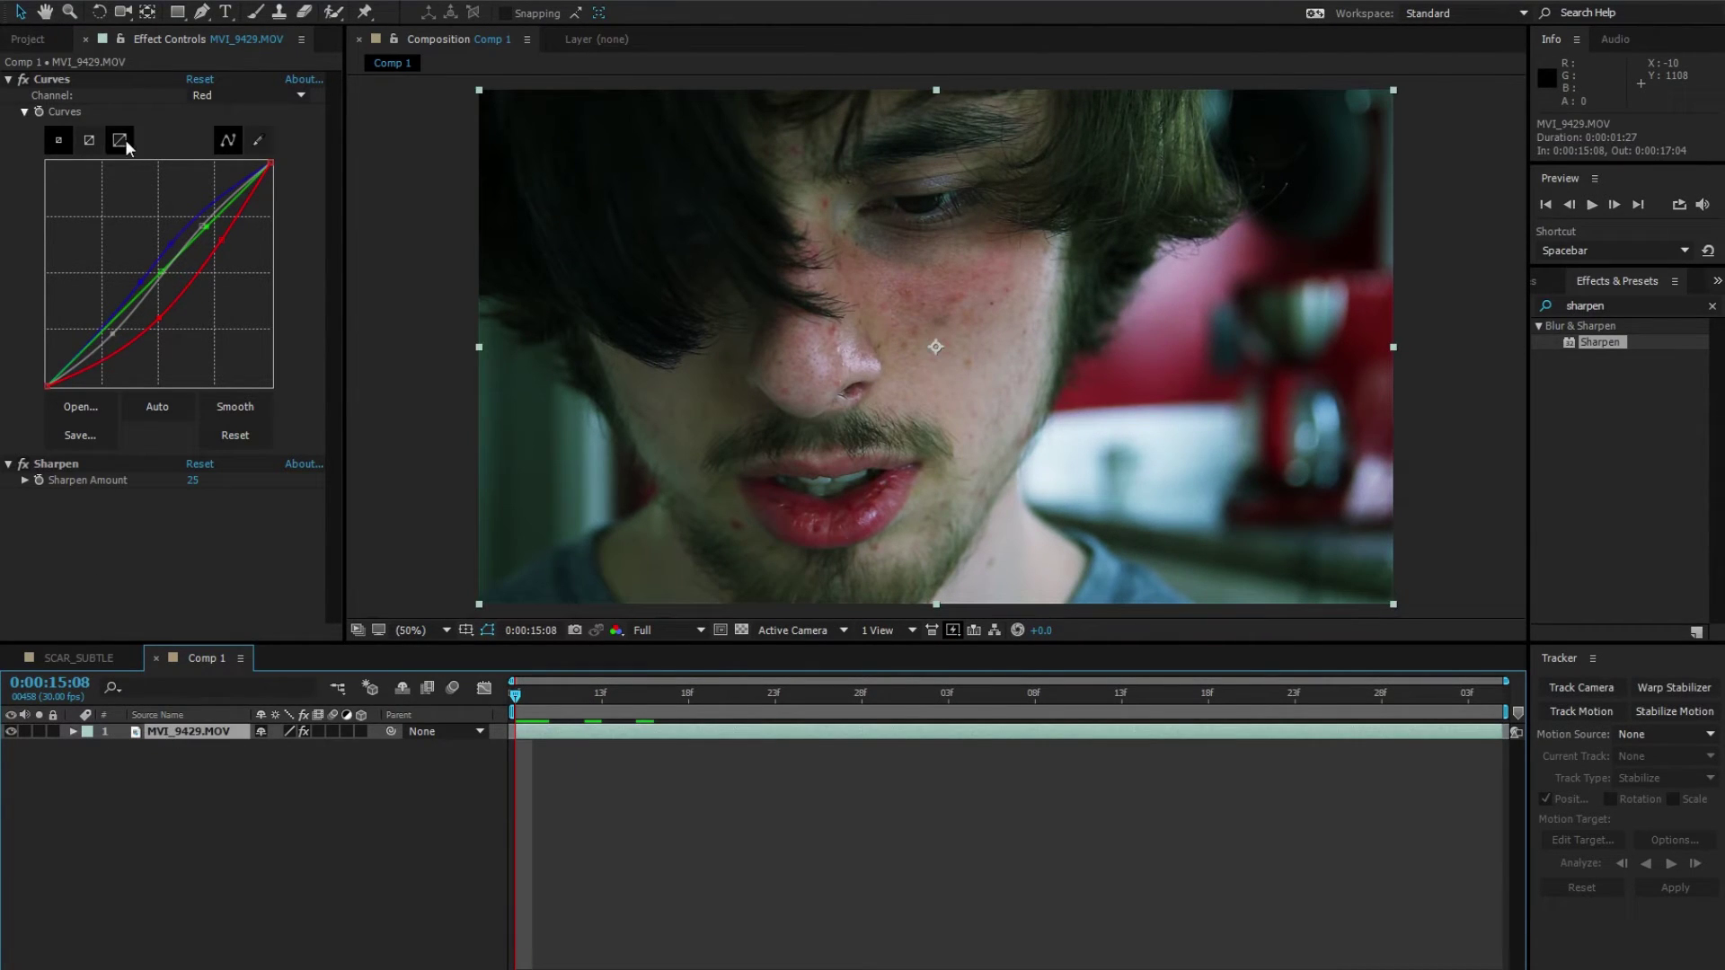
click(8, 79)
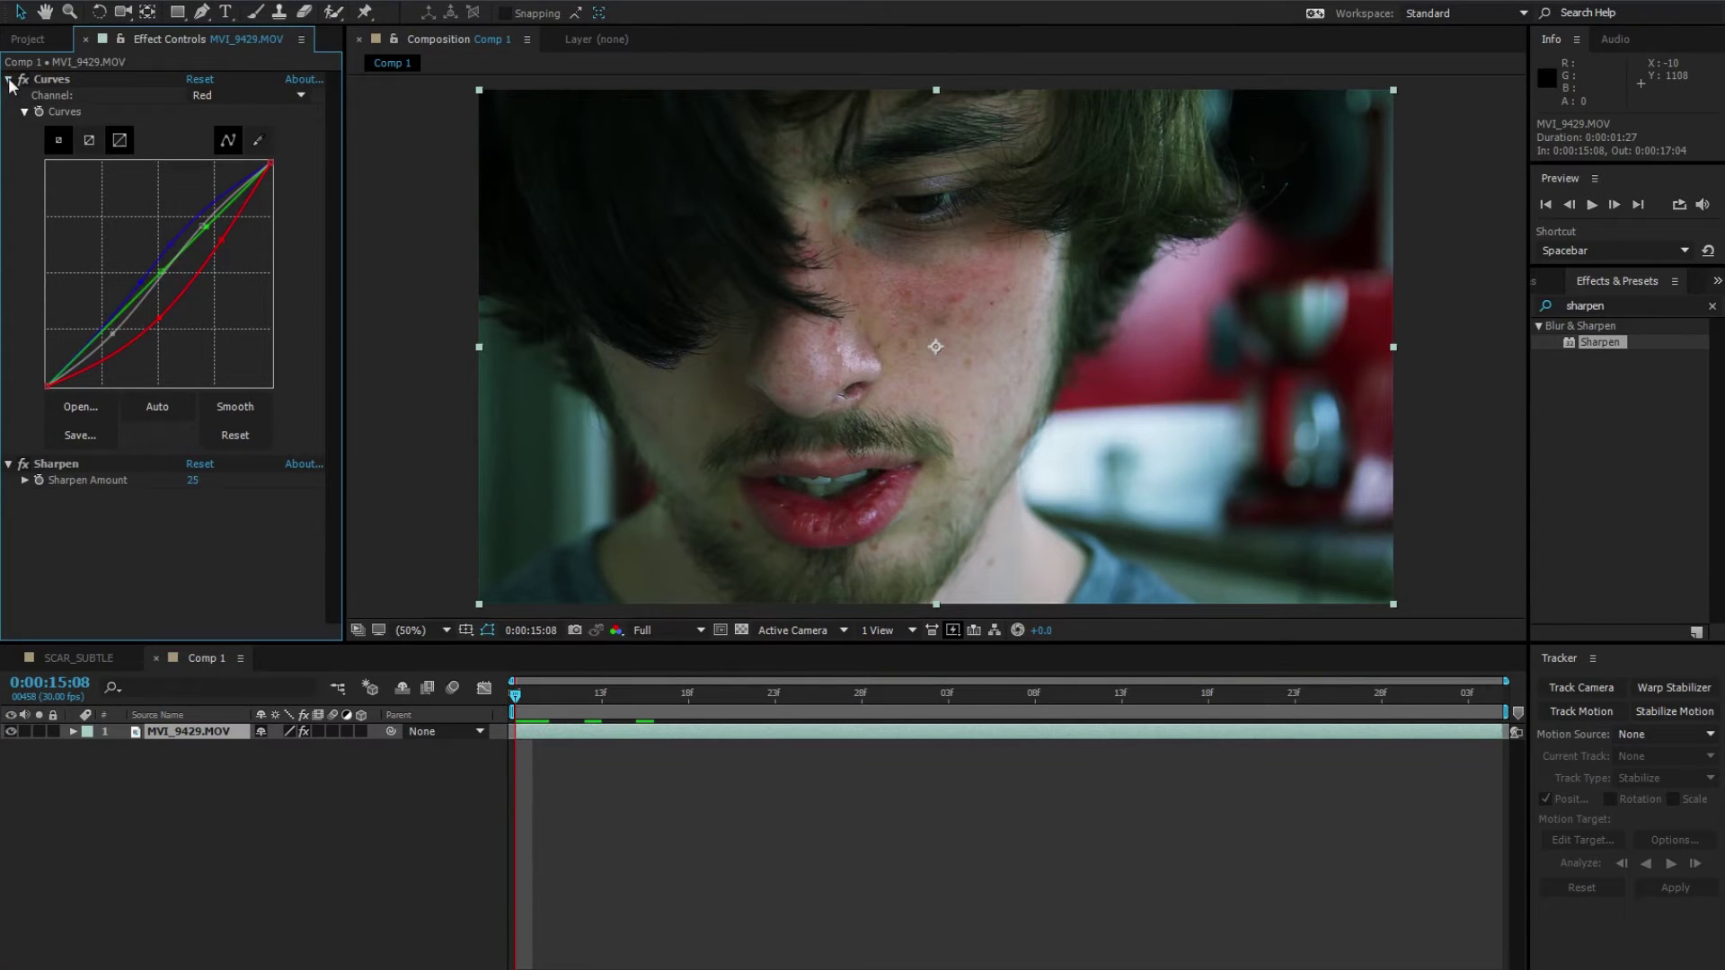
click(10, 96)
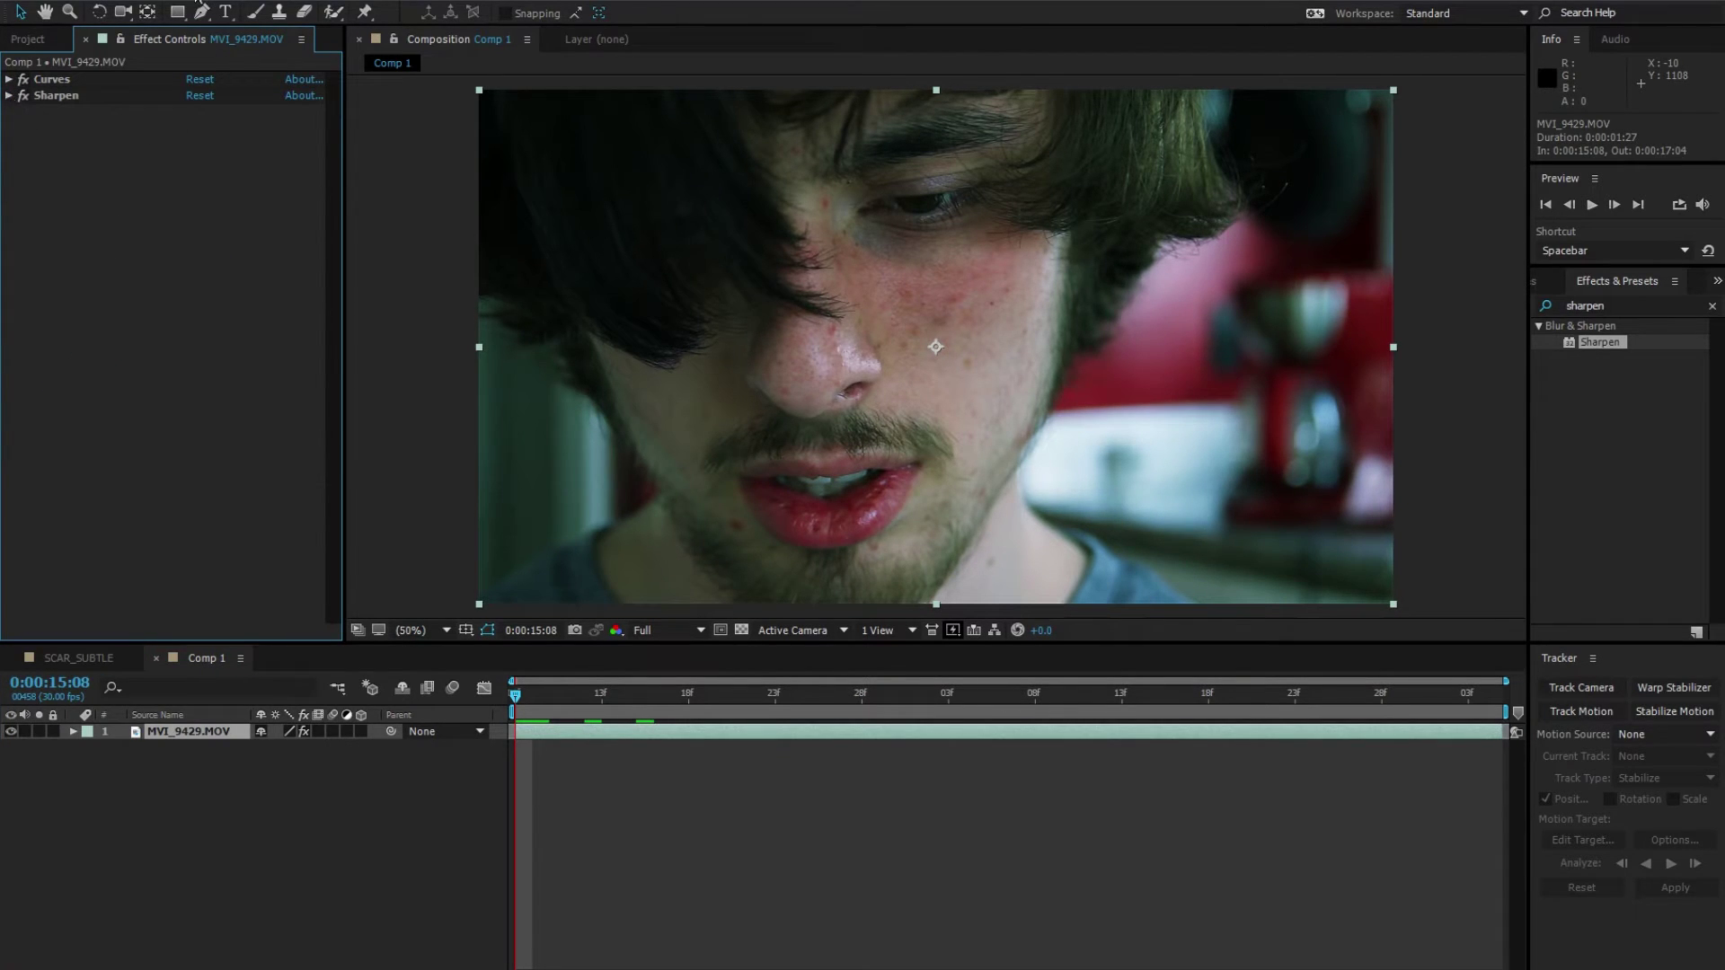
click(1628, 309)
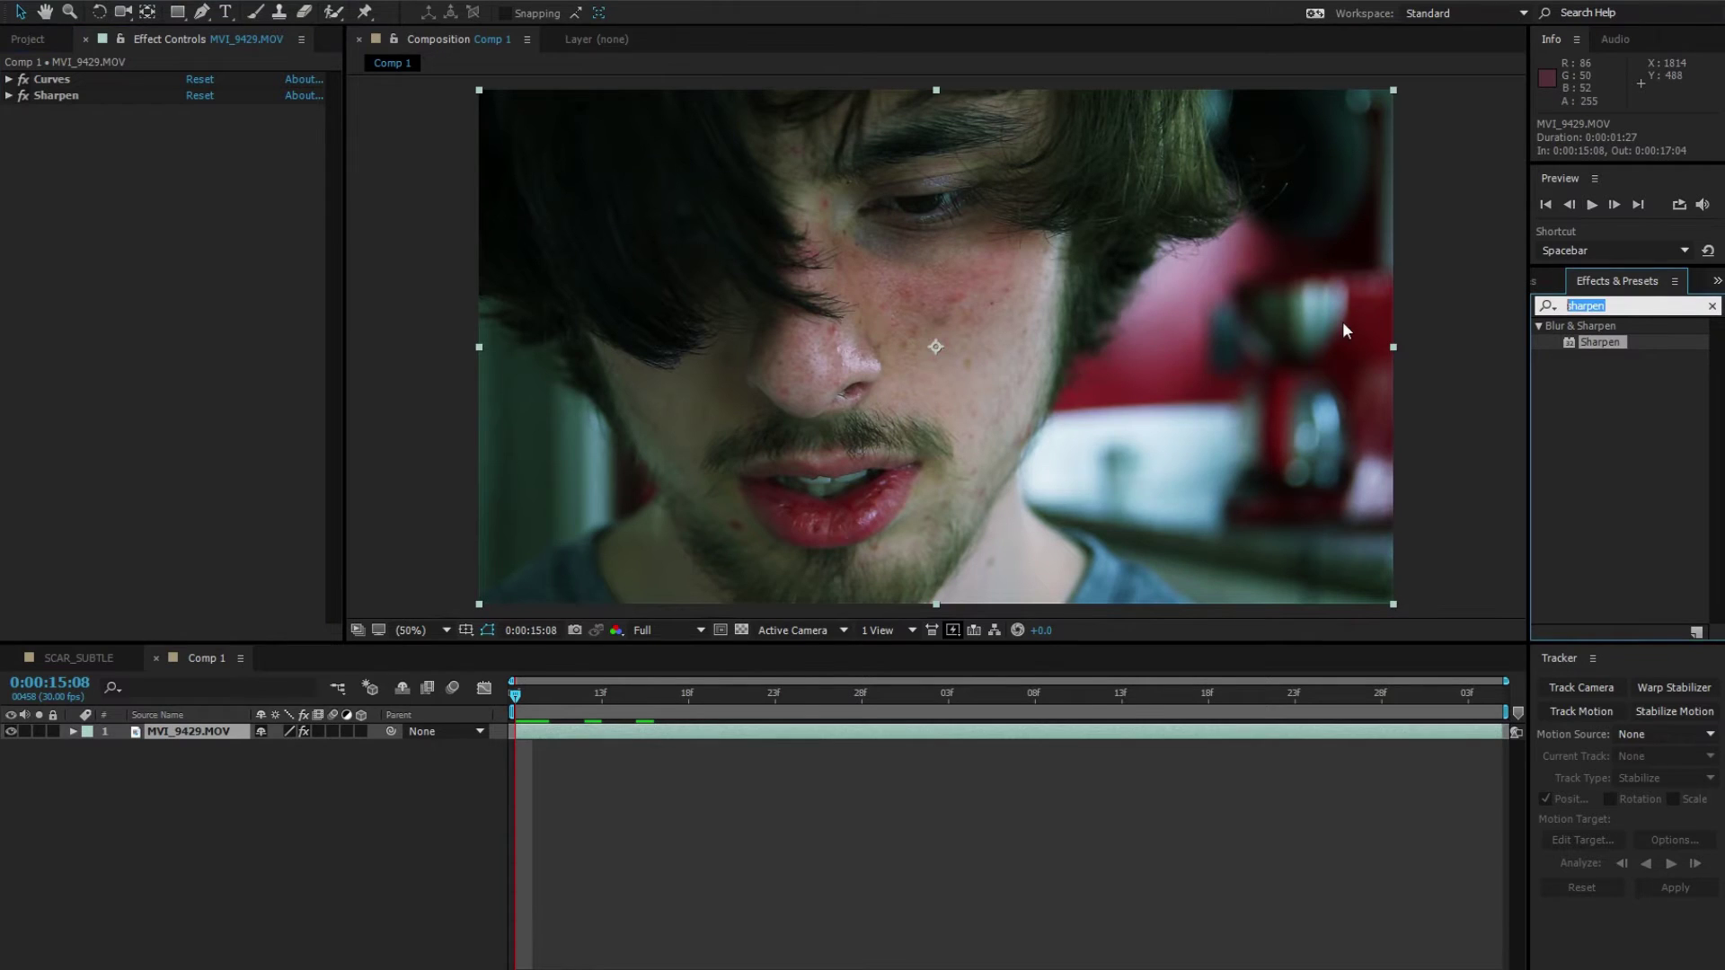
key(BackSpace)
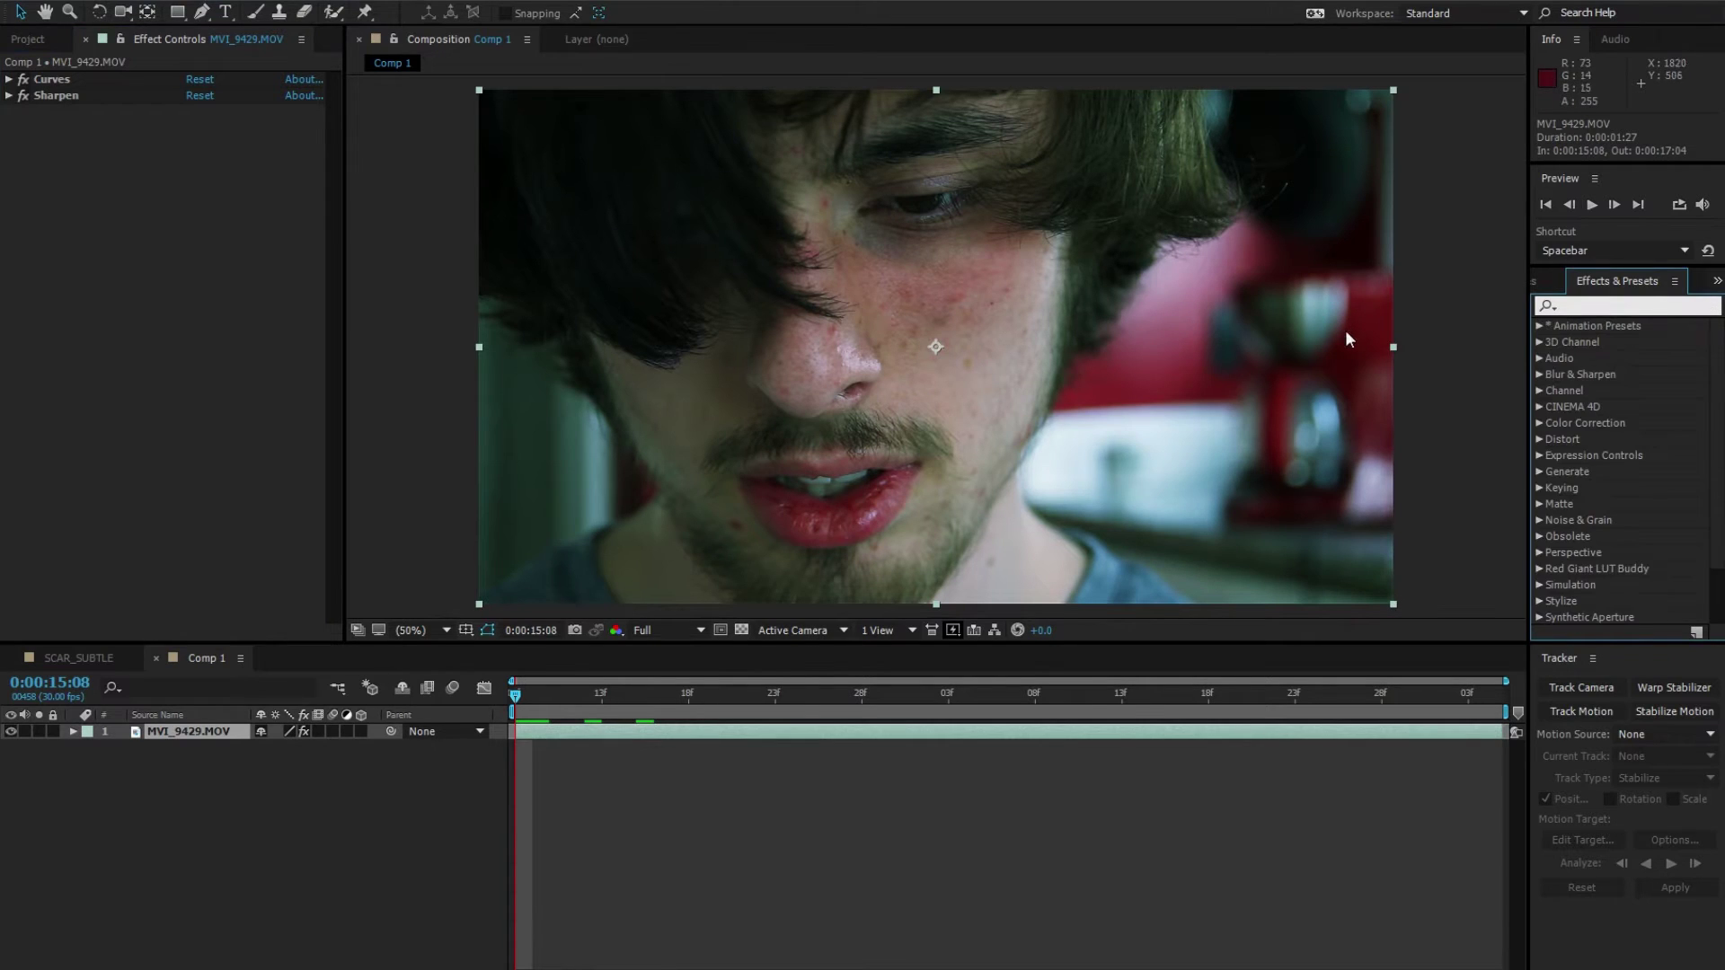
click(1459, 384)
drag(1570, 647, 1485, 661)
Step: Run the 3D Camera Tracker on MVI_9429.MOV, dismissing the precompose warning
click(171, 681)
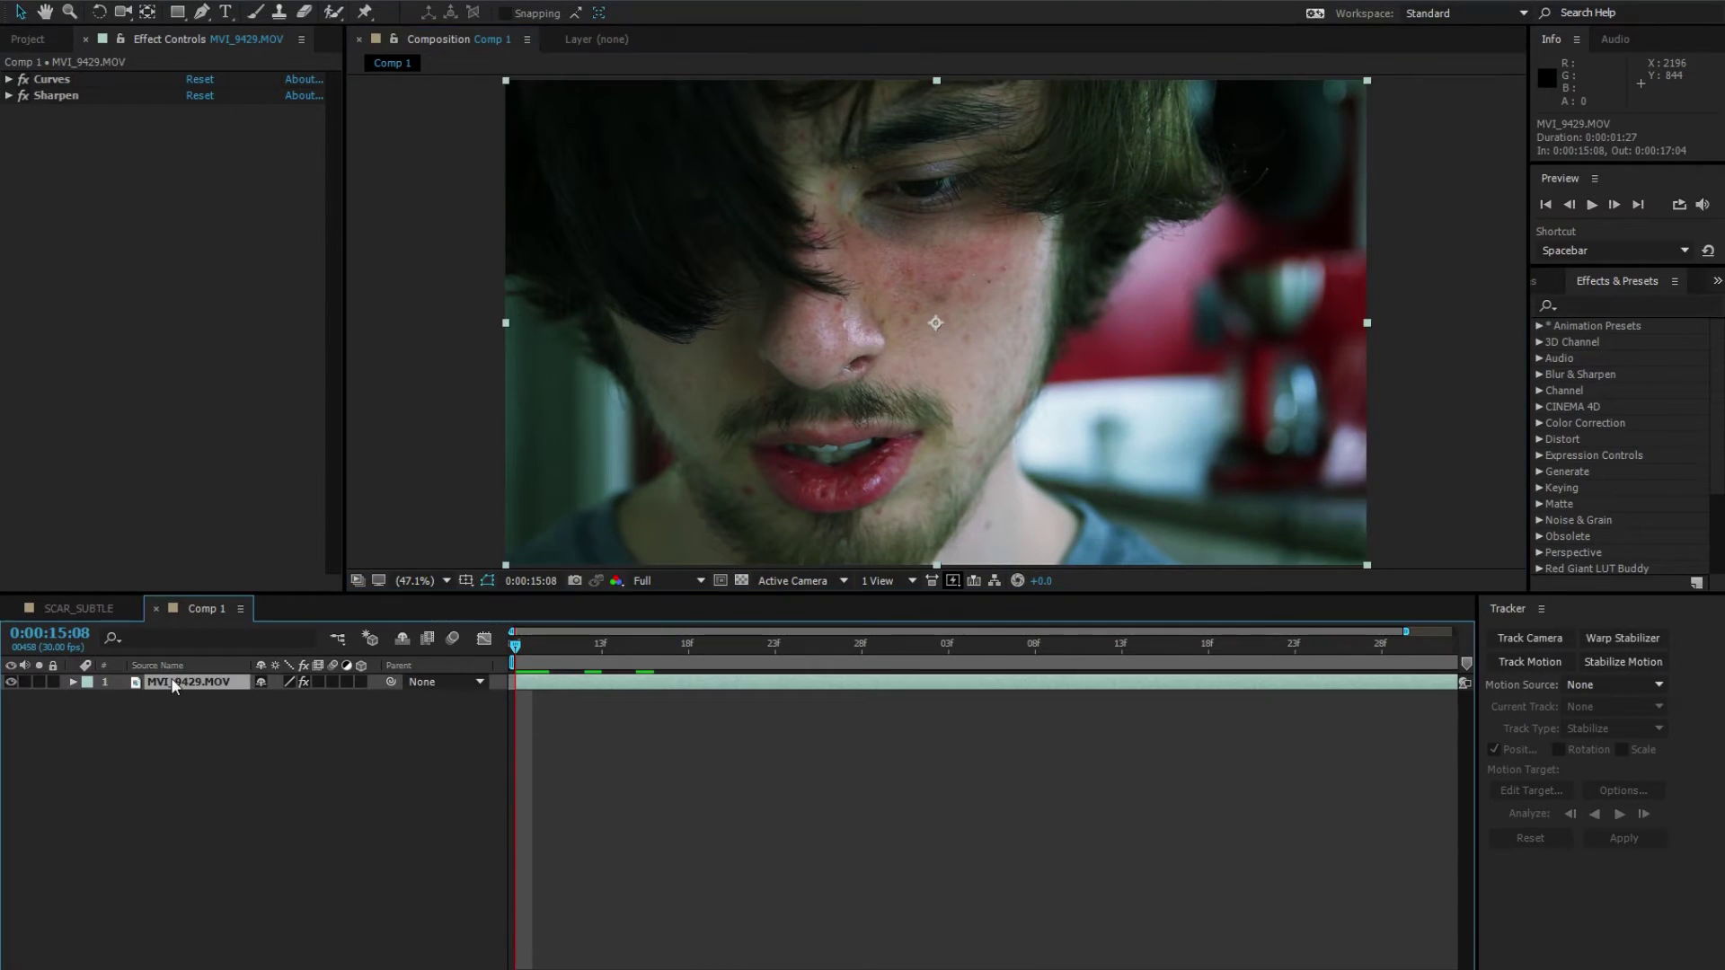
click(1497, 643)
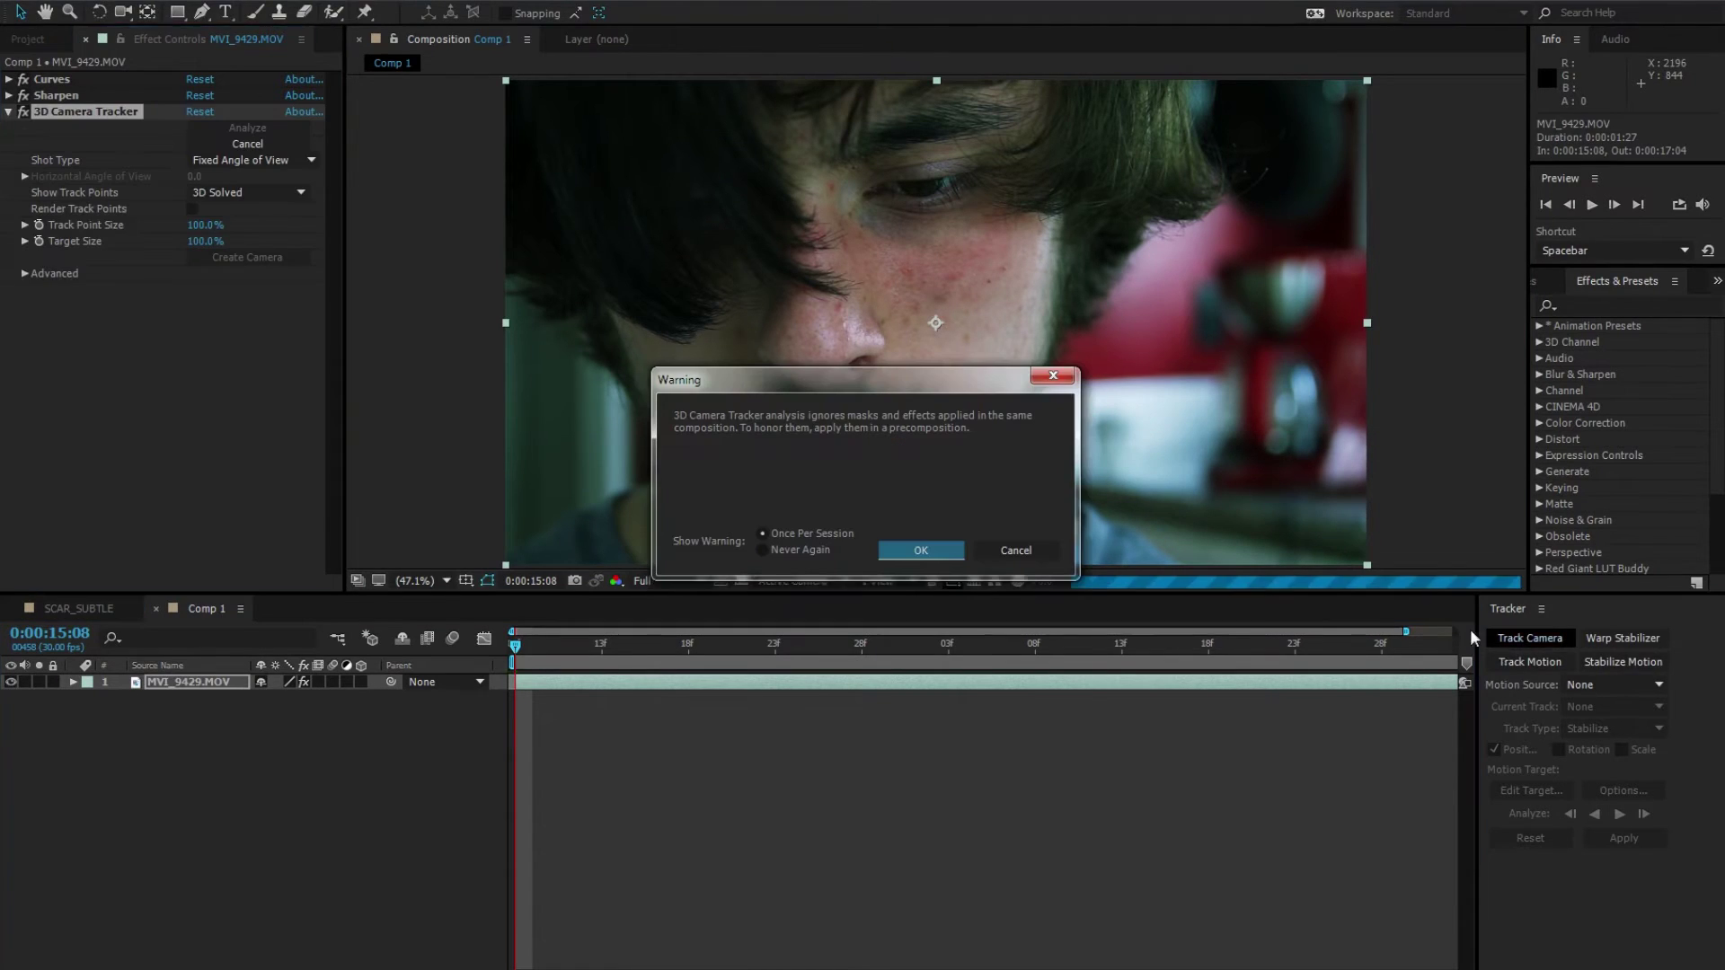
click(953, 550)
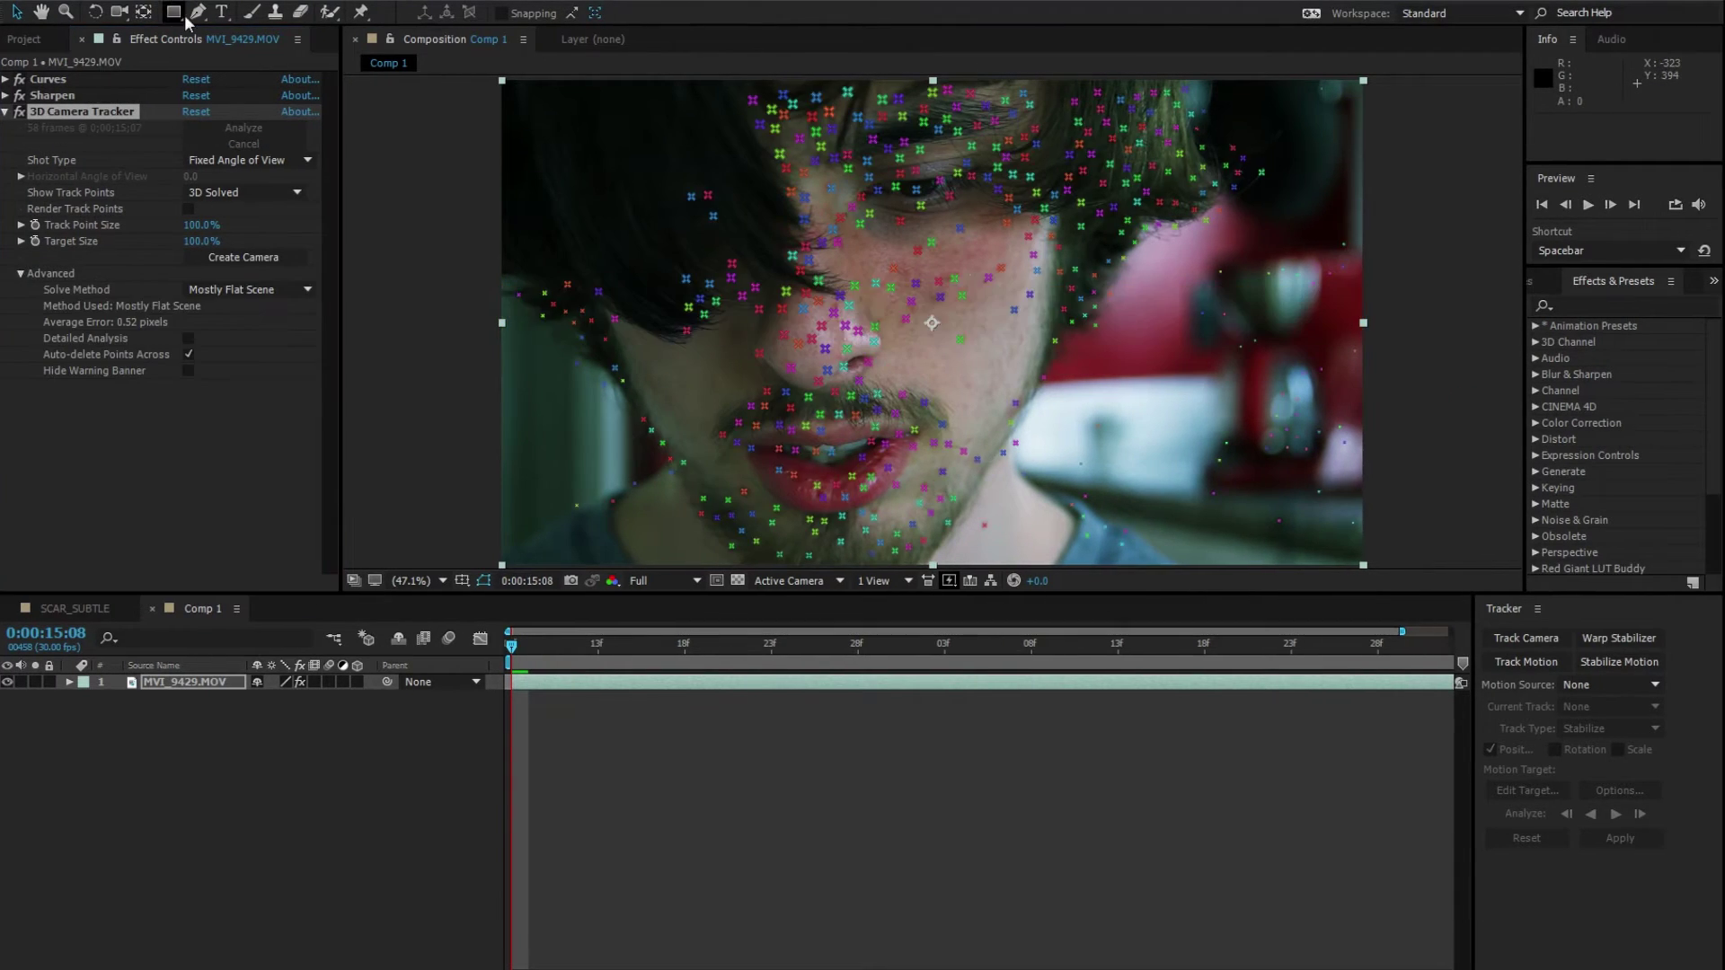
Step: Preview the solved track and zoom the viewer to 200% on the cheek
click(528, 665)
key(space)
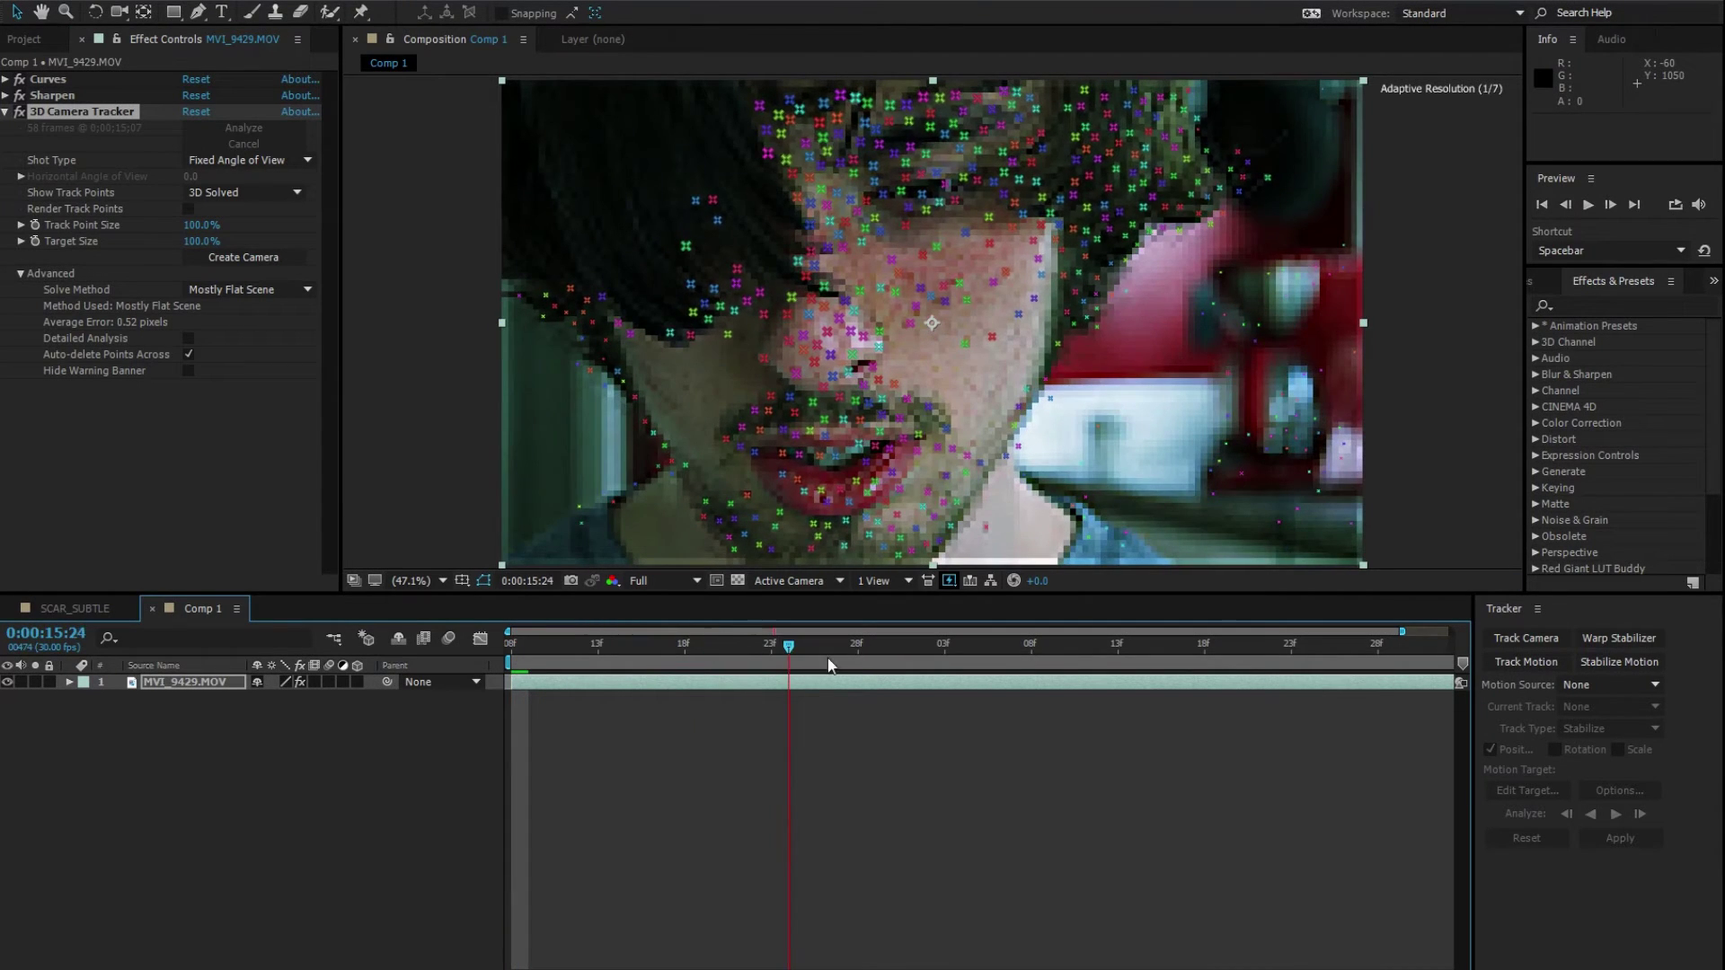
key(space)
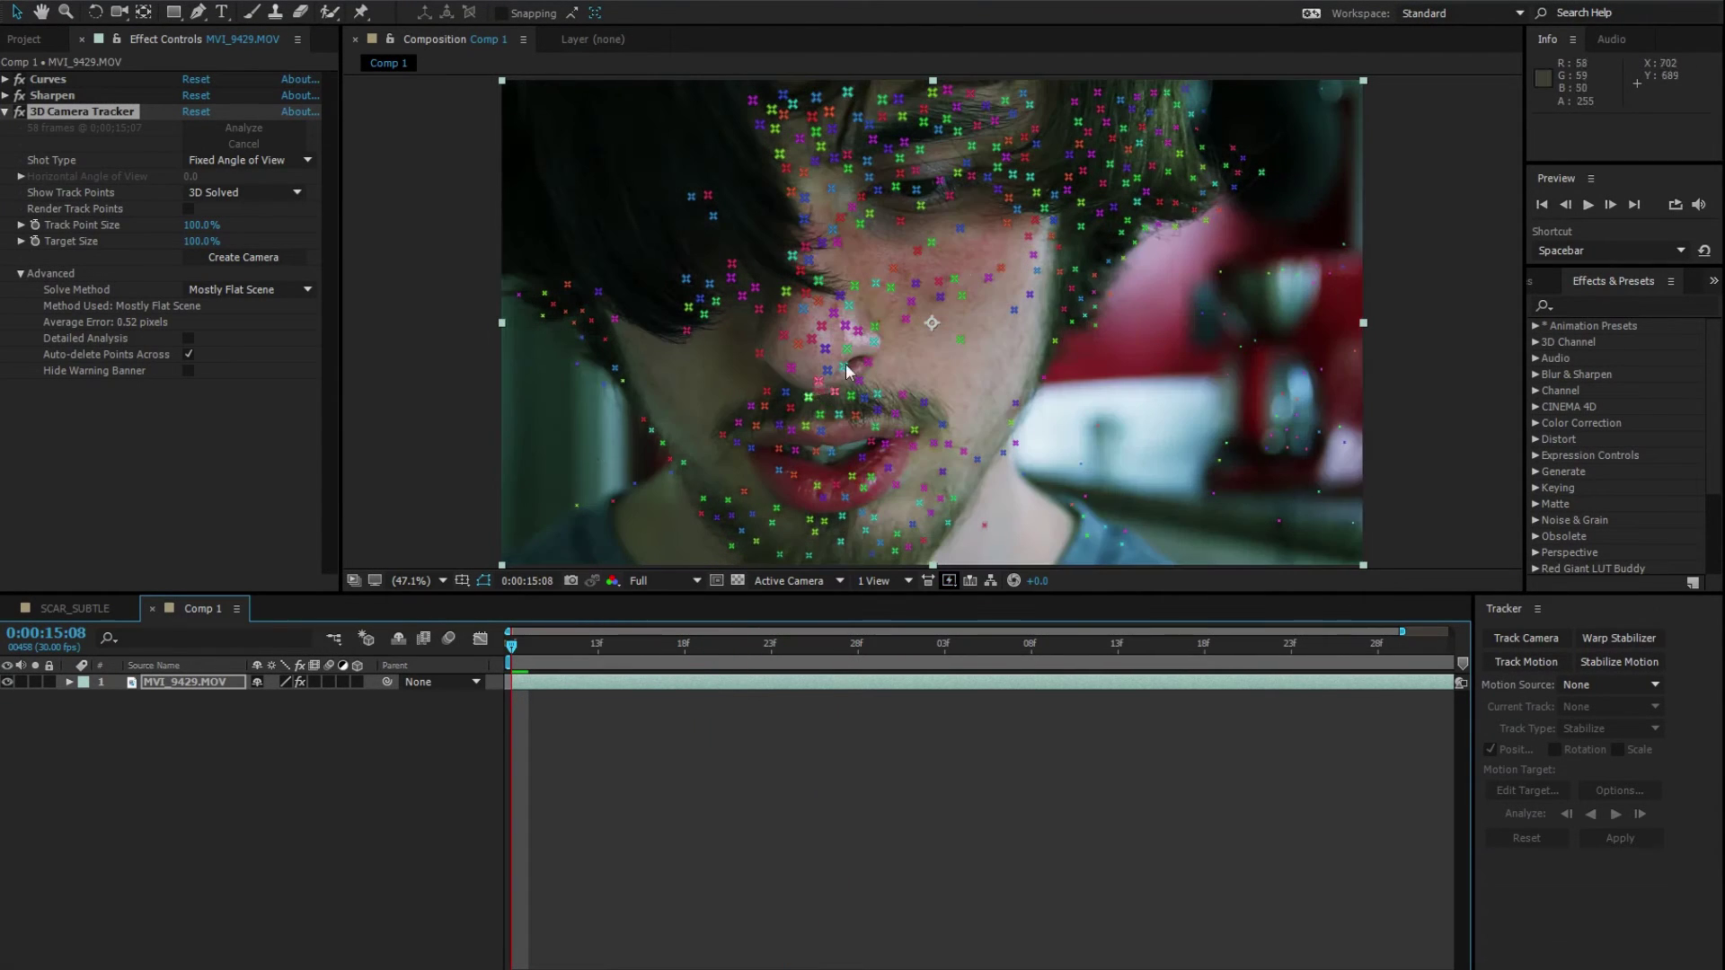
key(period)
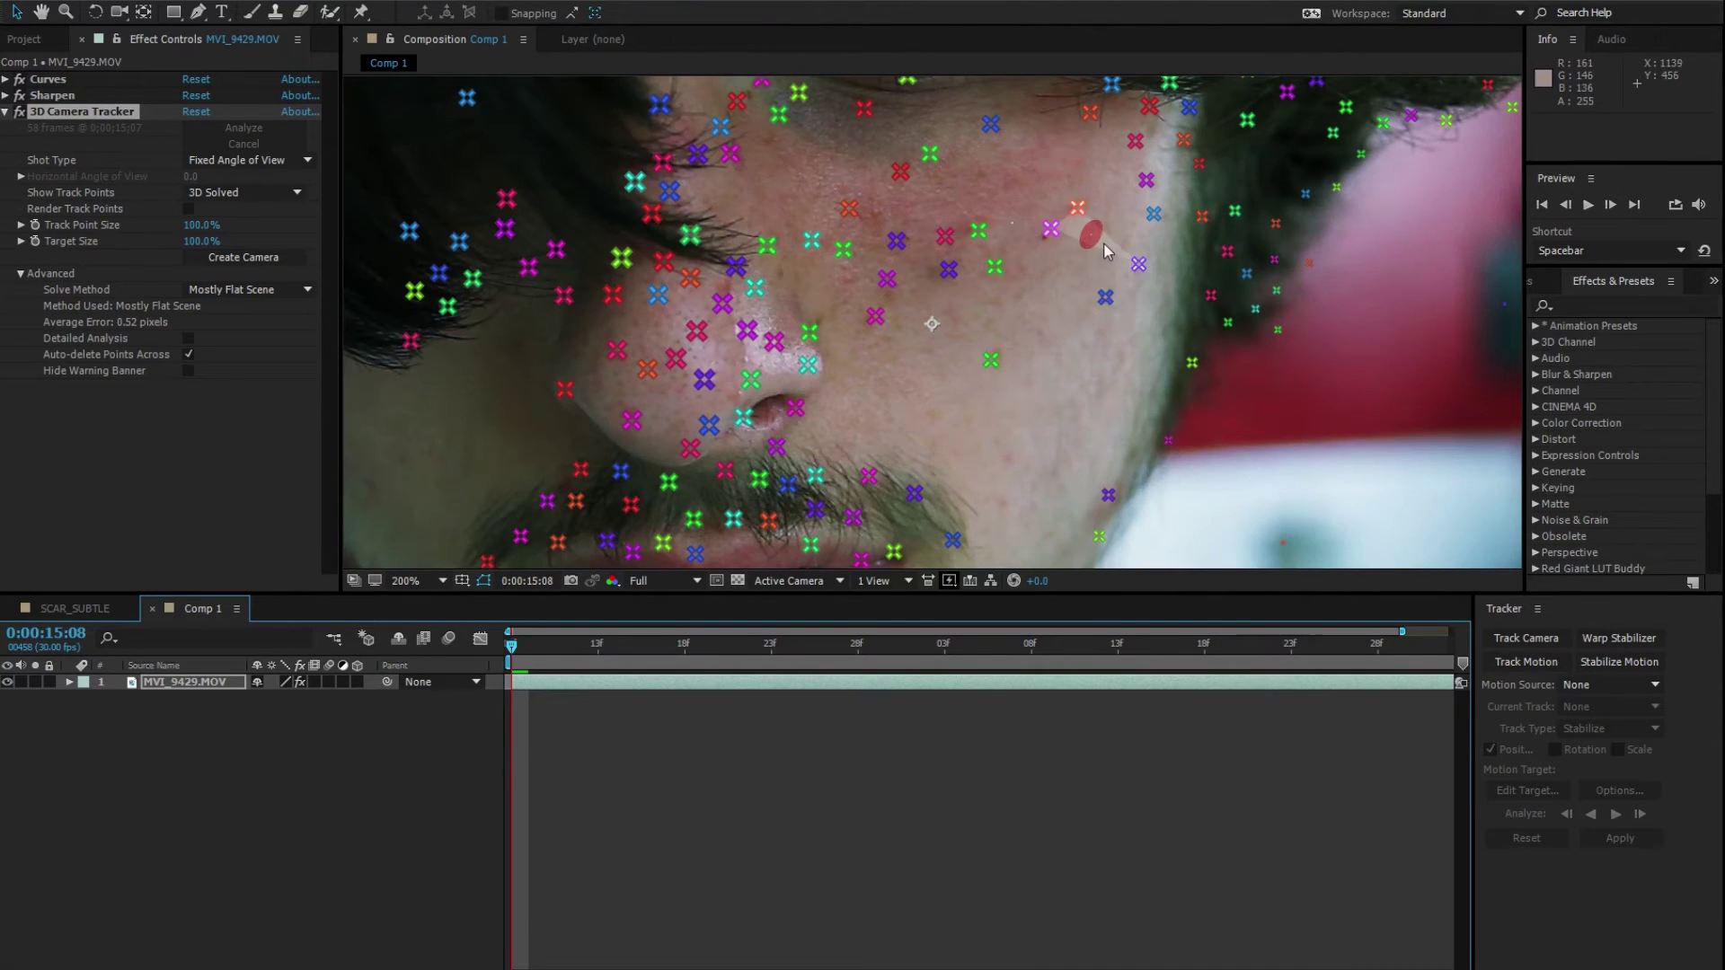
key(period)
click(1060, 214)
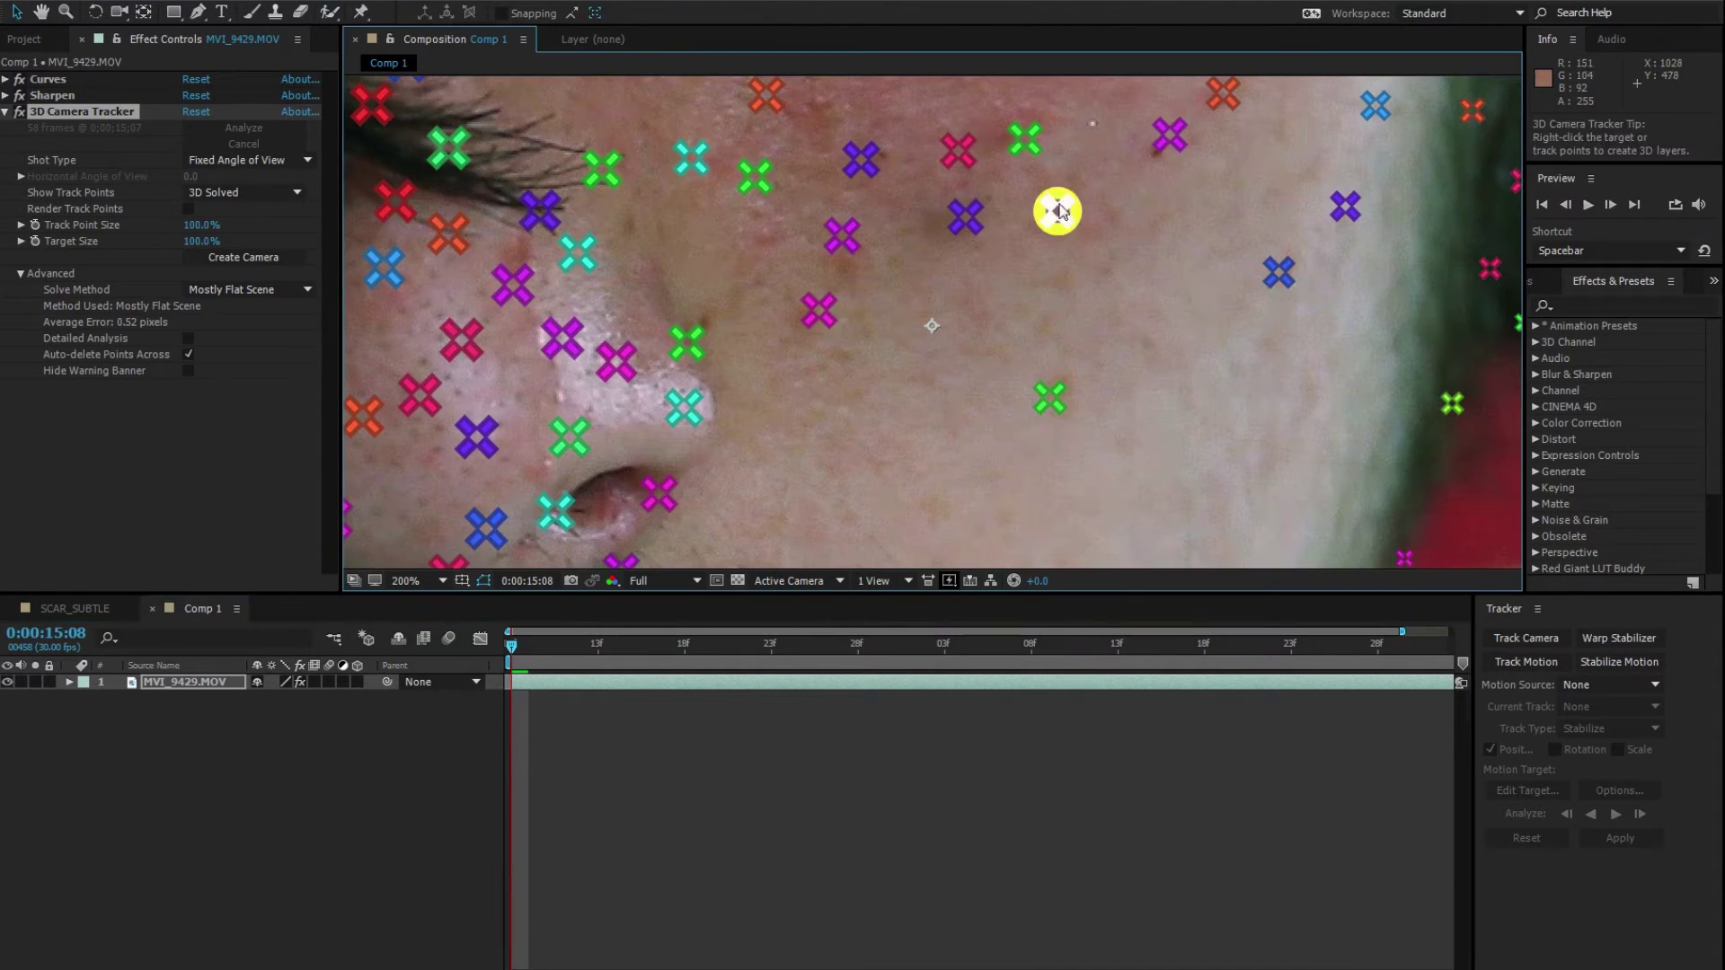
Step: Select three track points beside the nose and create a solid and camera from them
shift+click(1031, 154)
shift+click(958, 150)
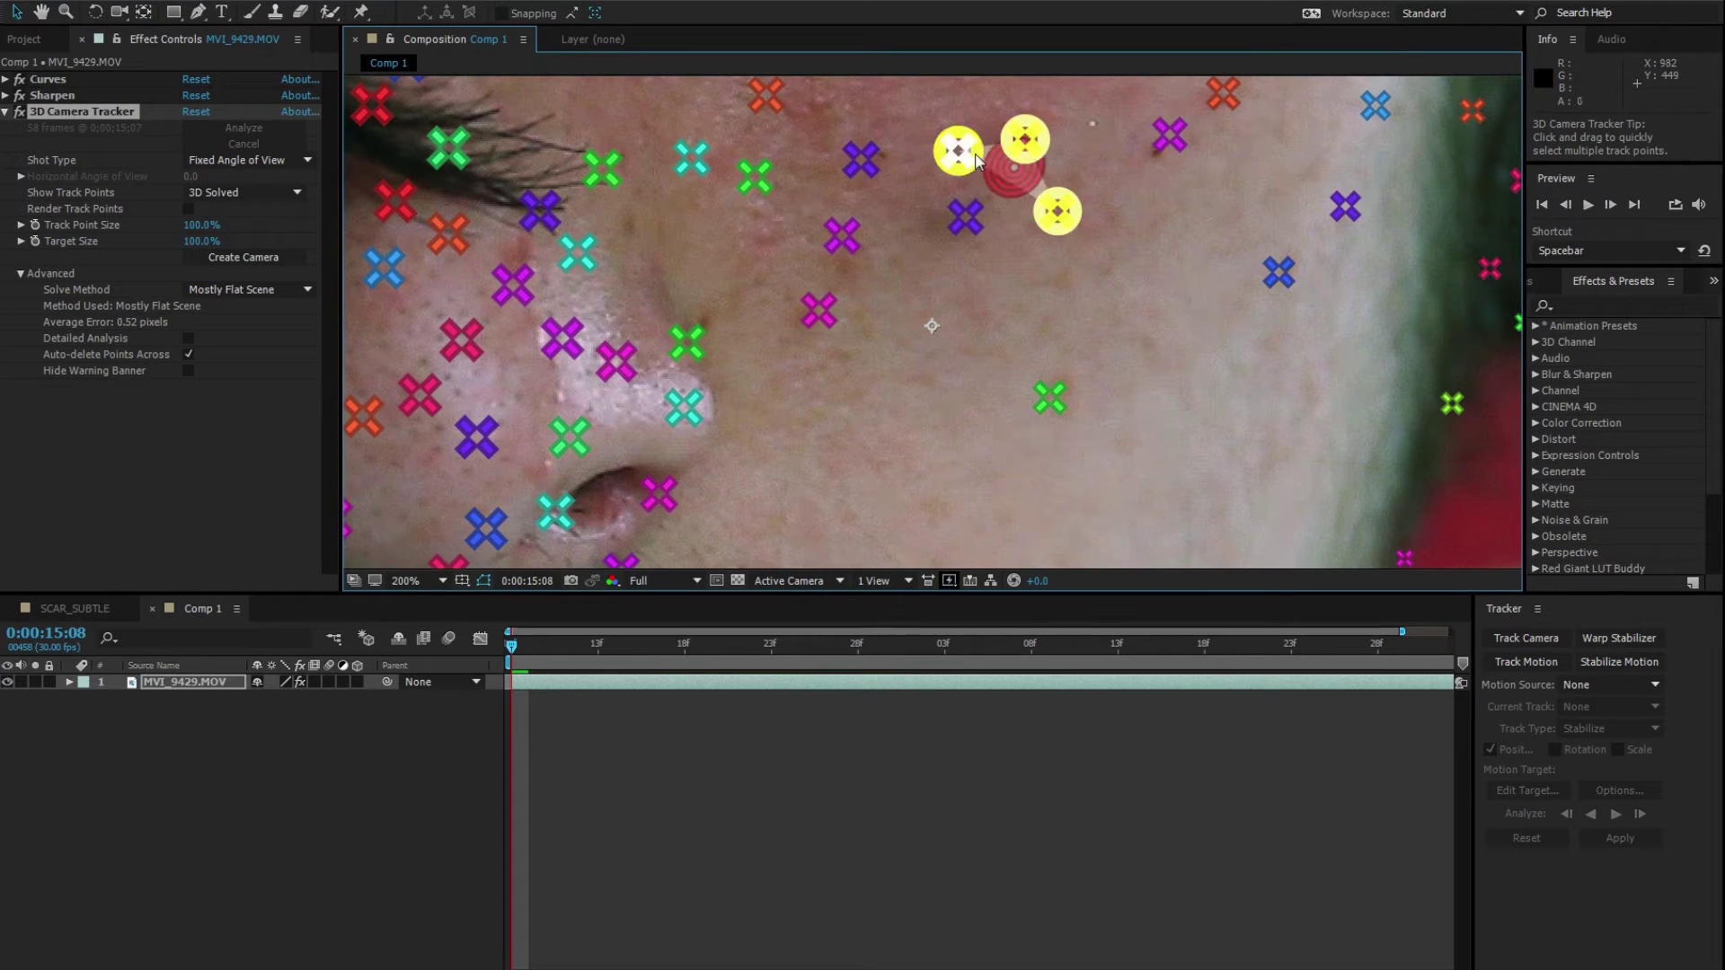
click(969, 220)
shift+click(958, 150)
shift+click(1025, 139)
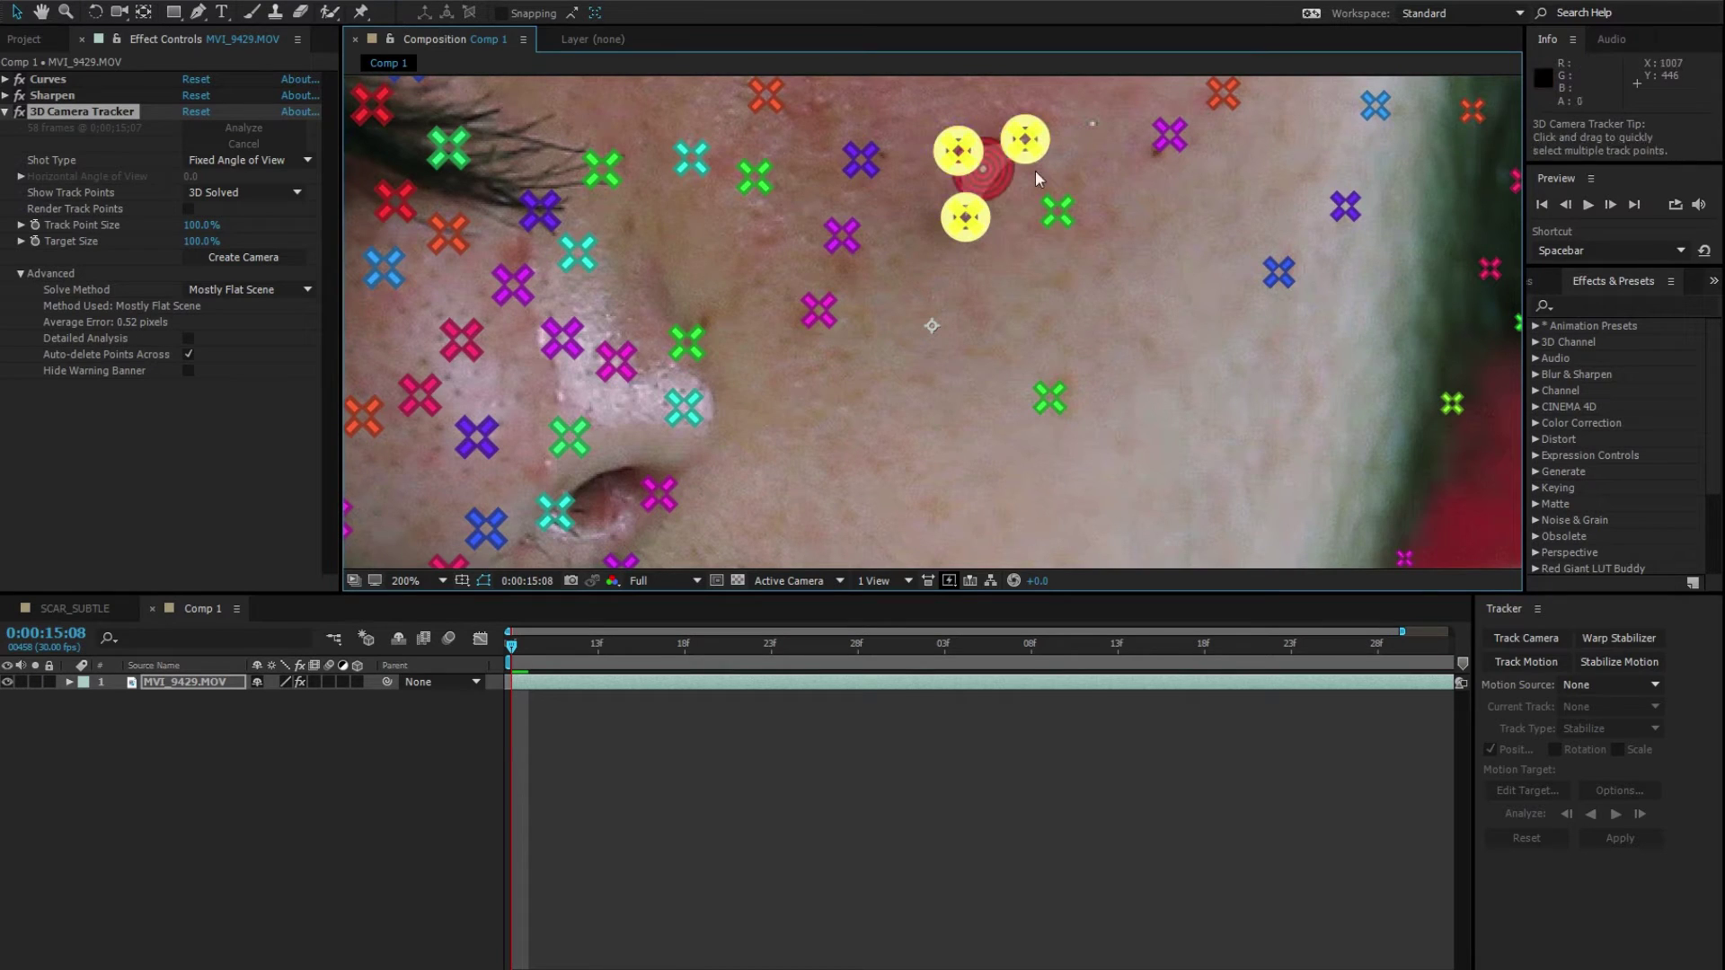
right_click(1015, 188)
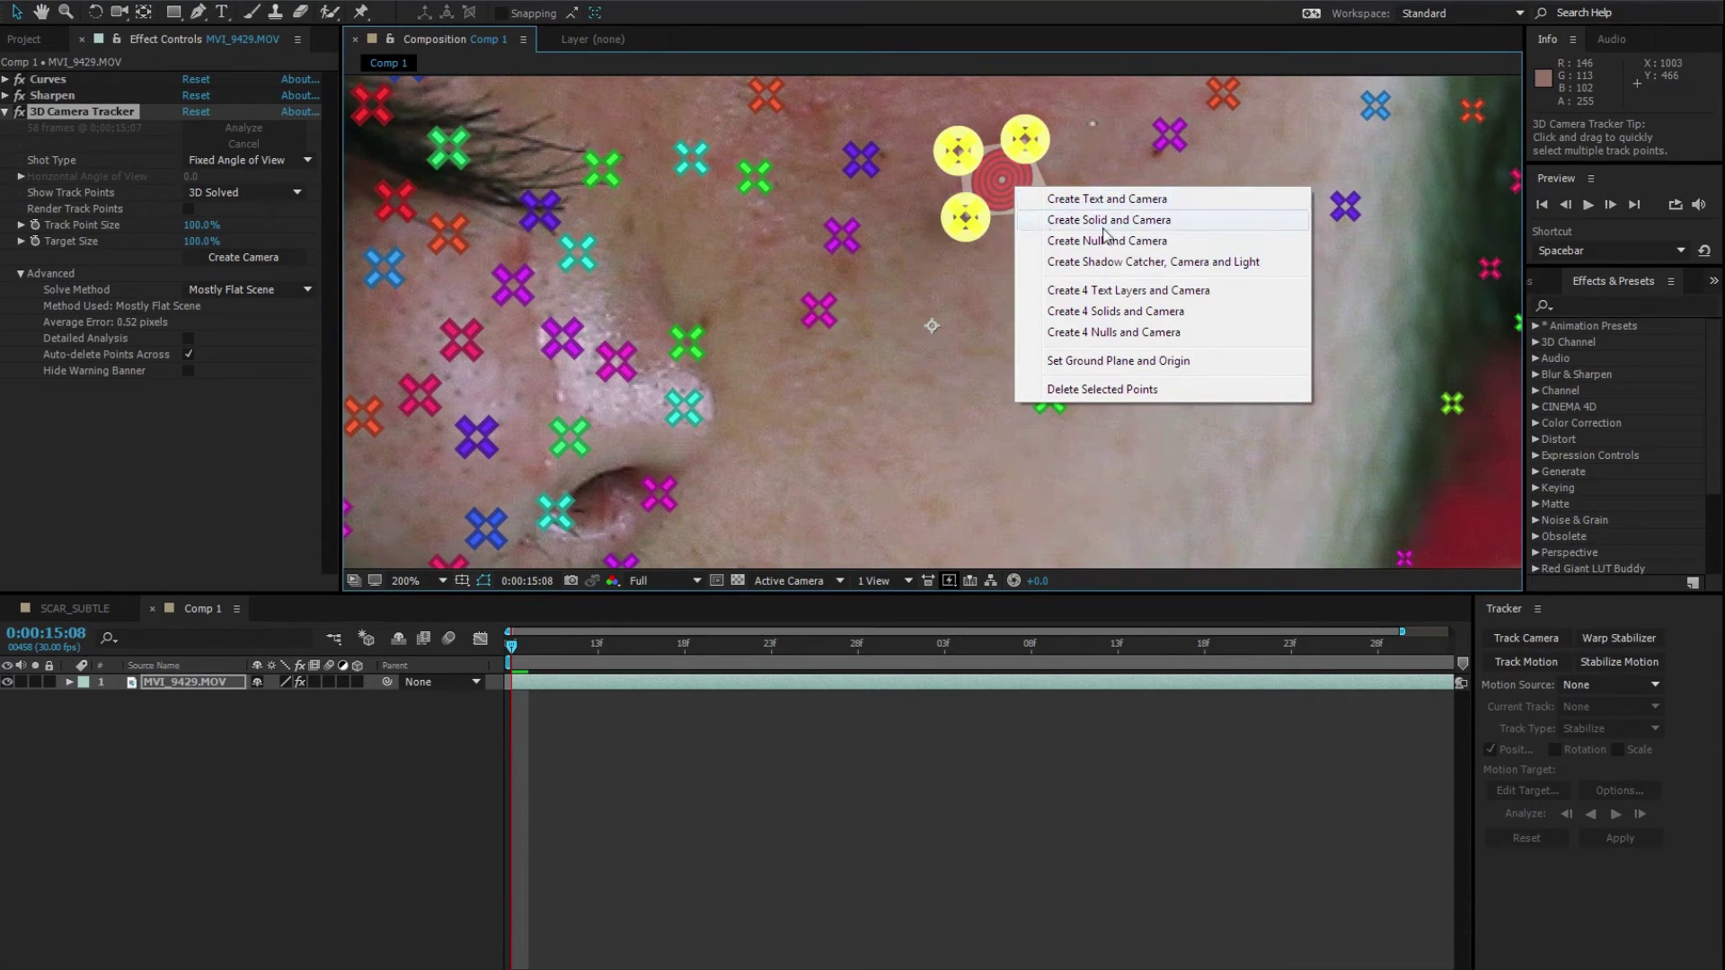
click(1188, 221)
Step: Collapse the 3D Camera Tracker, fit the viewer, and reveal Track Solid 1's scale
key(comma)
key(comma)
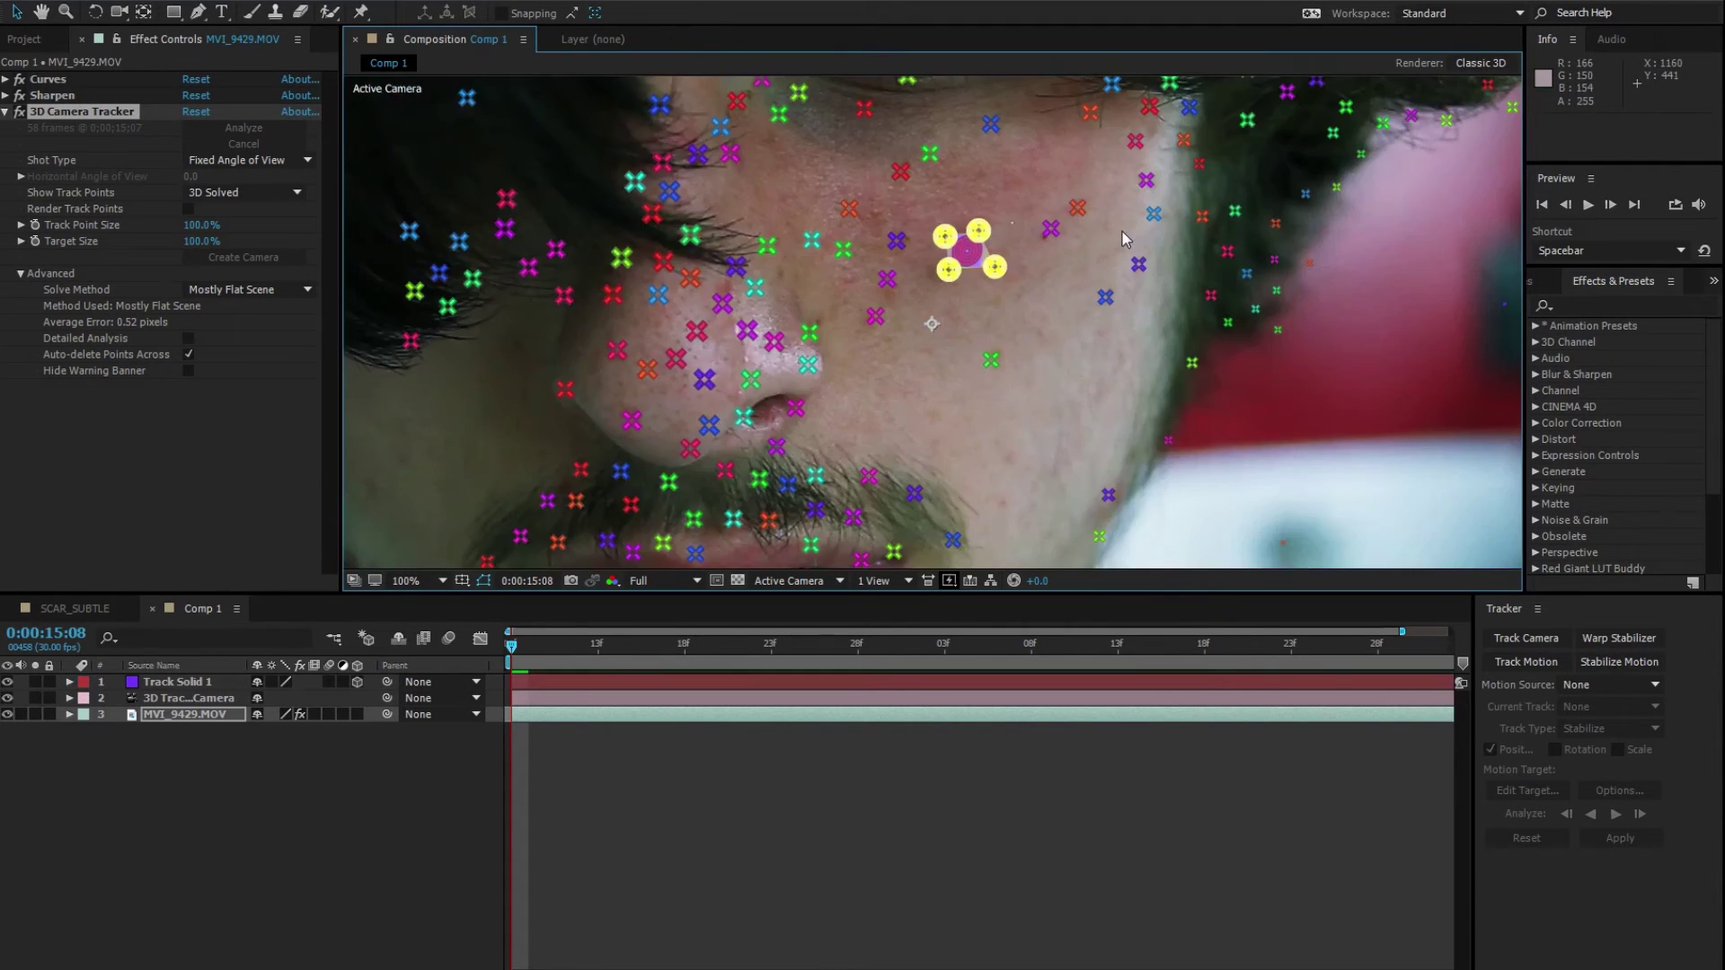
click(302, 474)
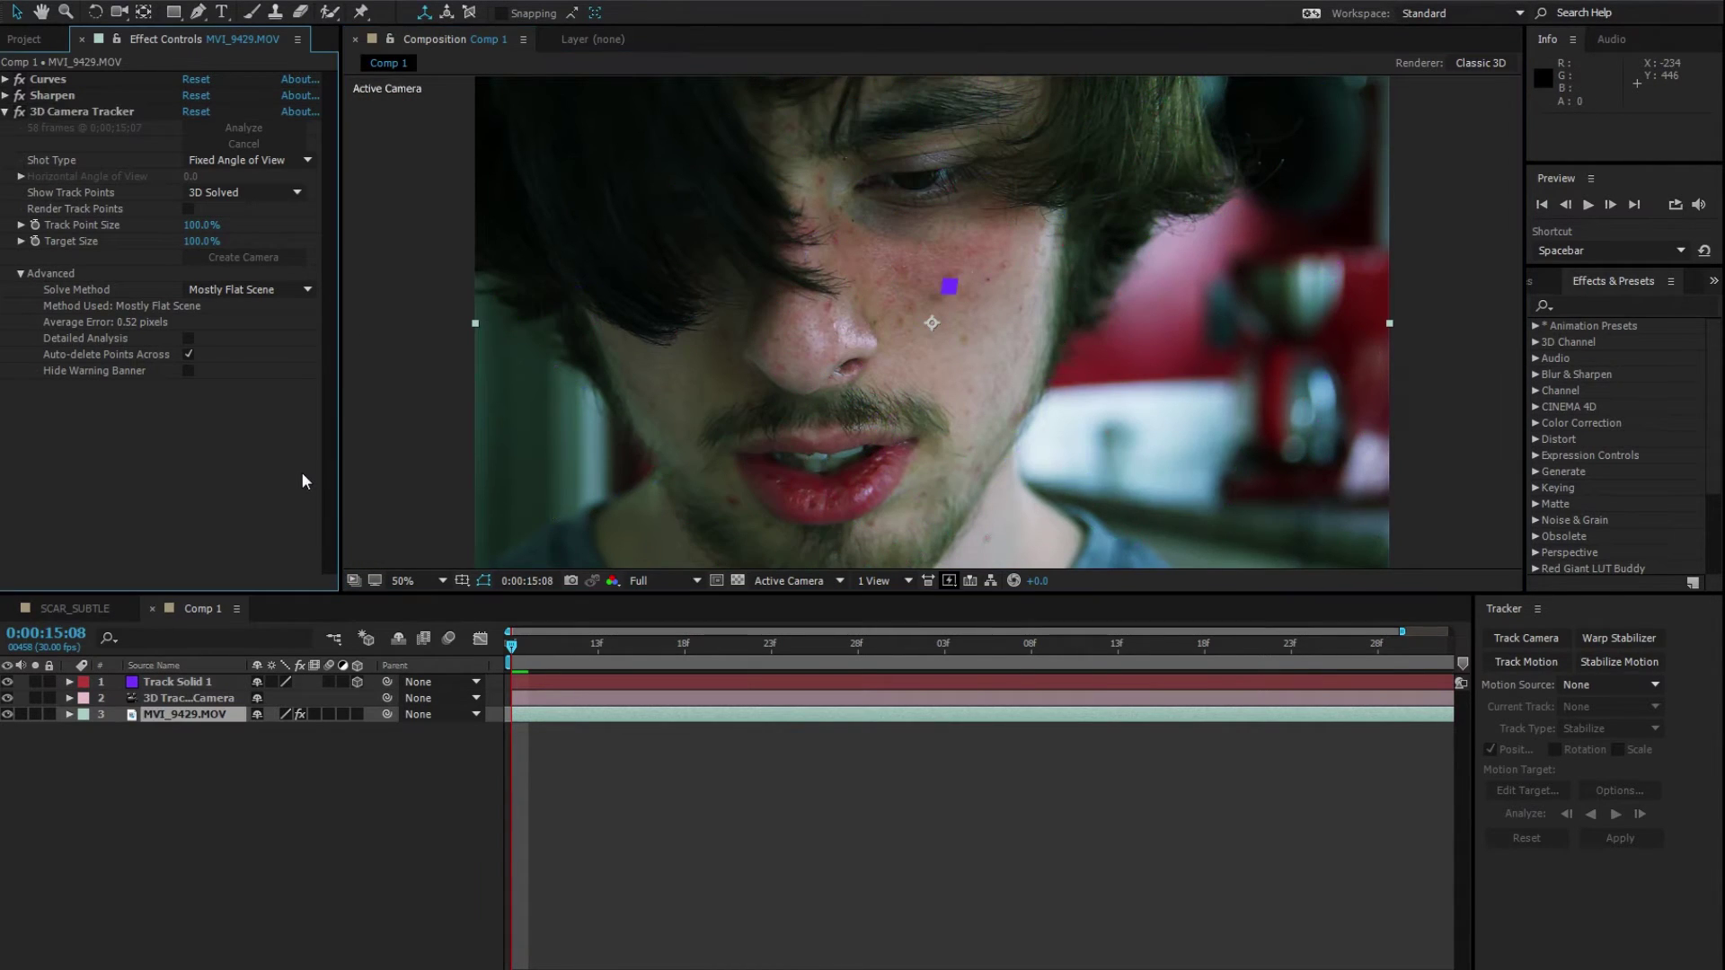
click(6, 111)
click(418, 589)
click(442, 622)
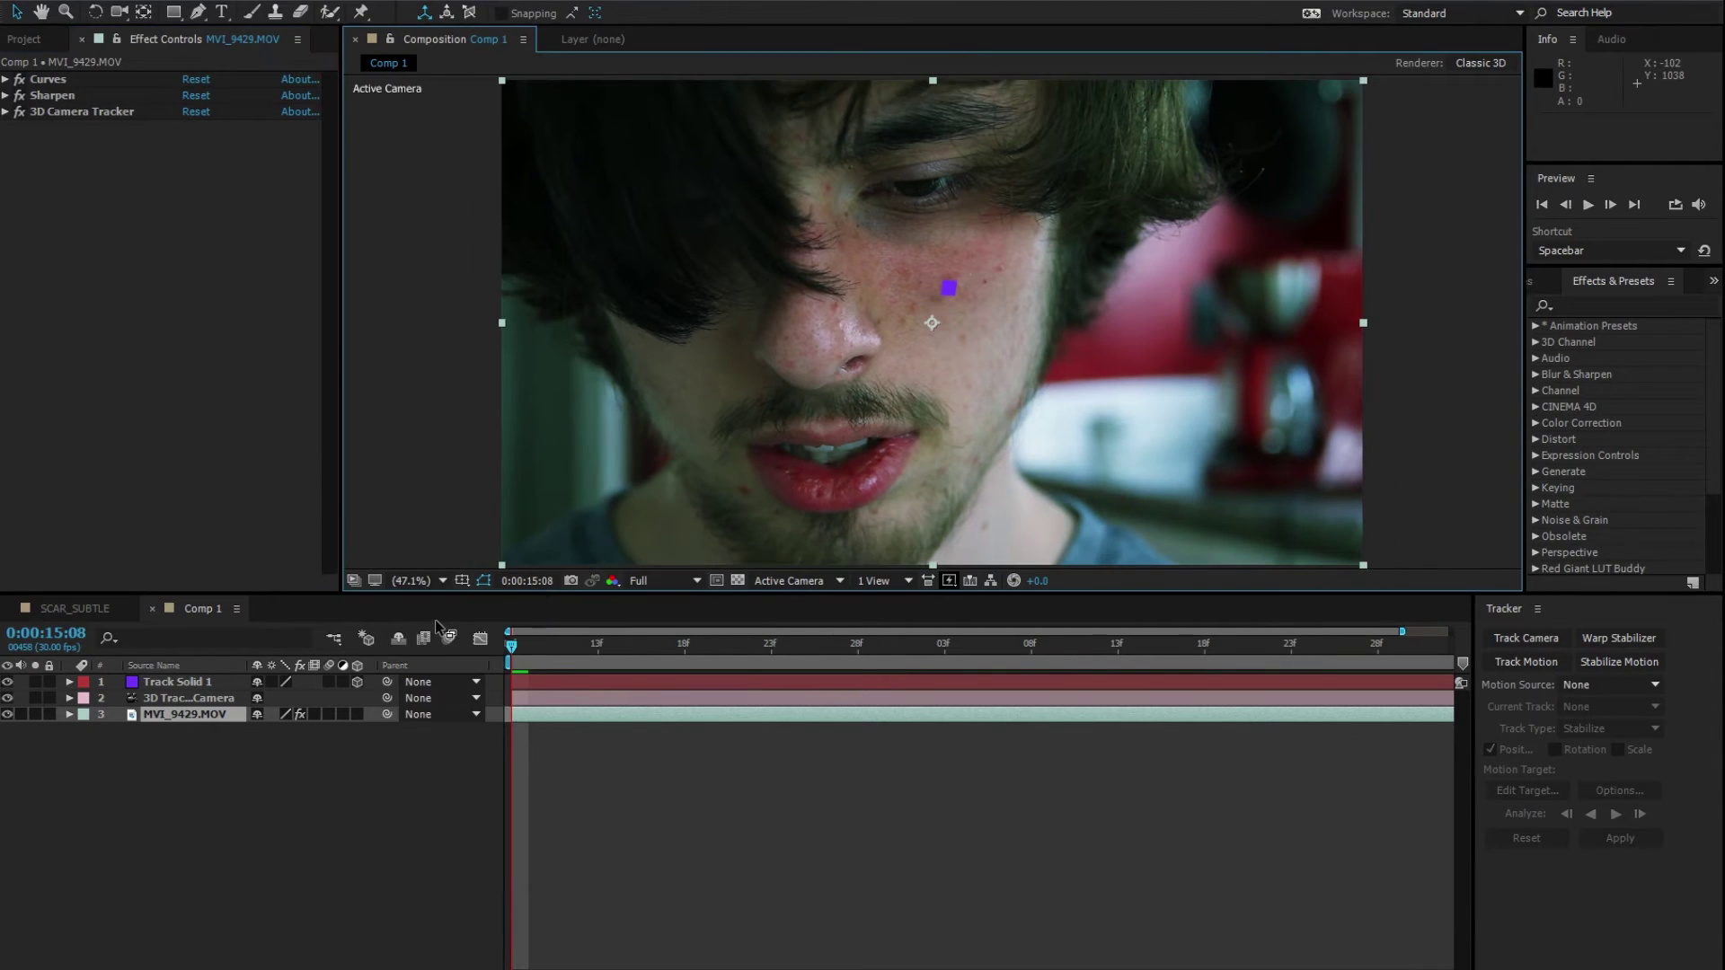
click(218, 683)
key(s)
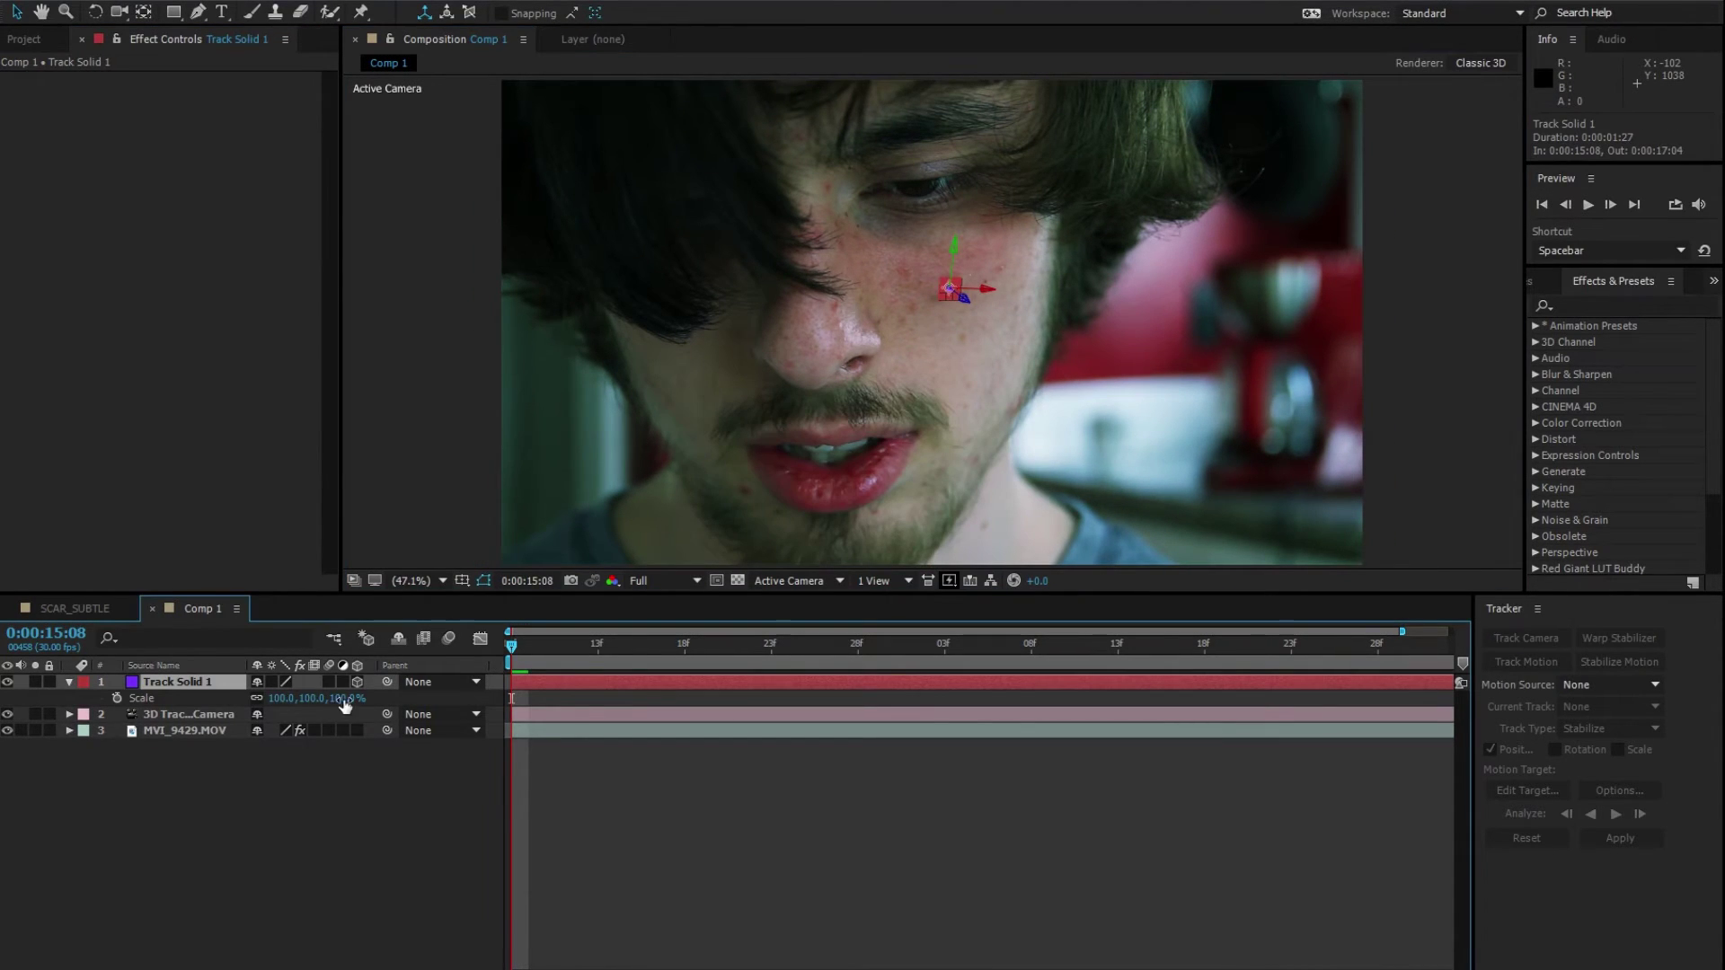
Step: Enlarge Track Solid 1 over the cheek and rotate it X 5°, Y -11°, Z 1°
drag(969, 308, 1015, 451)
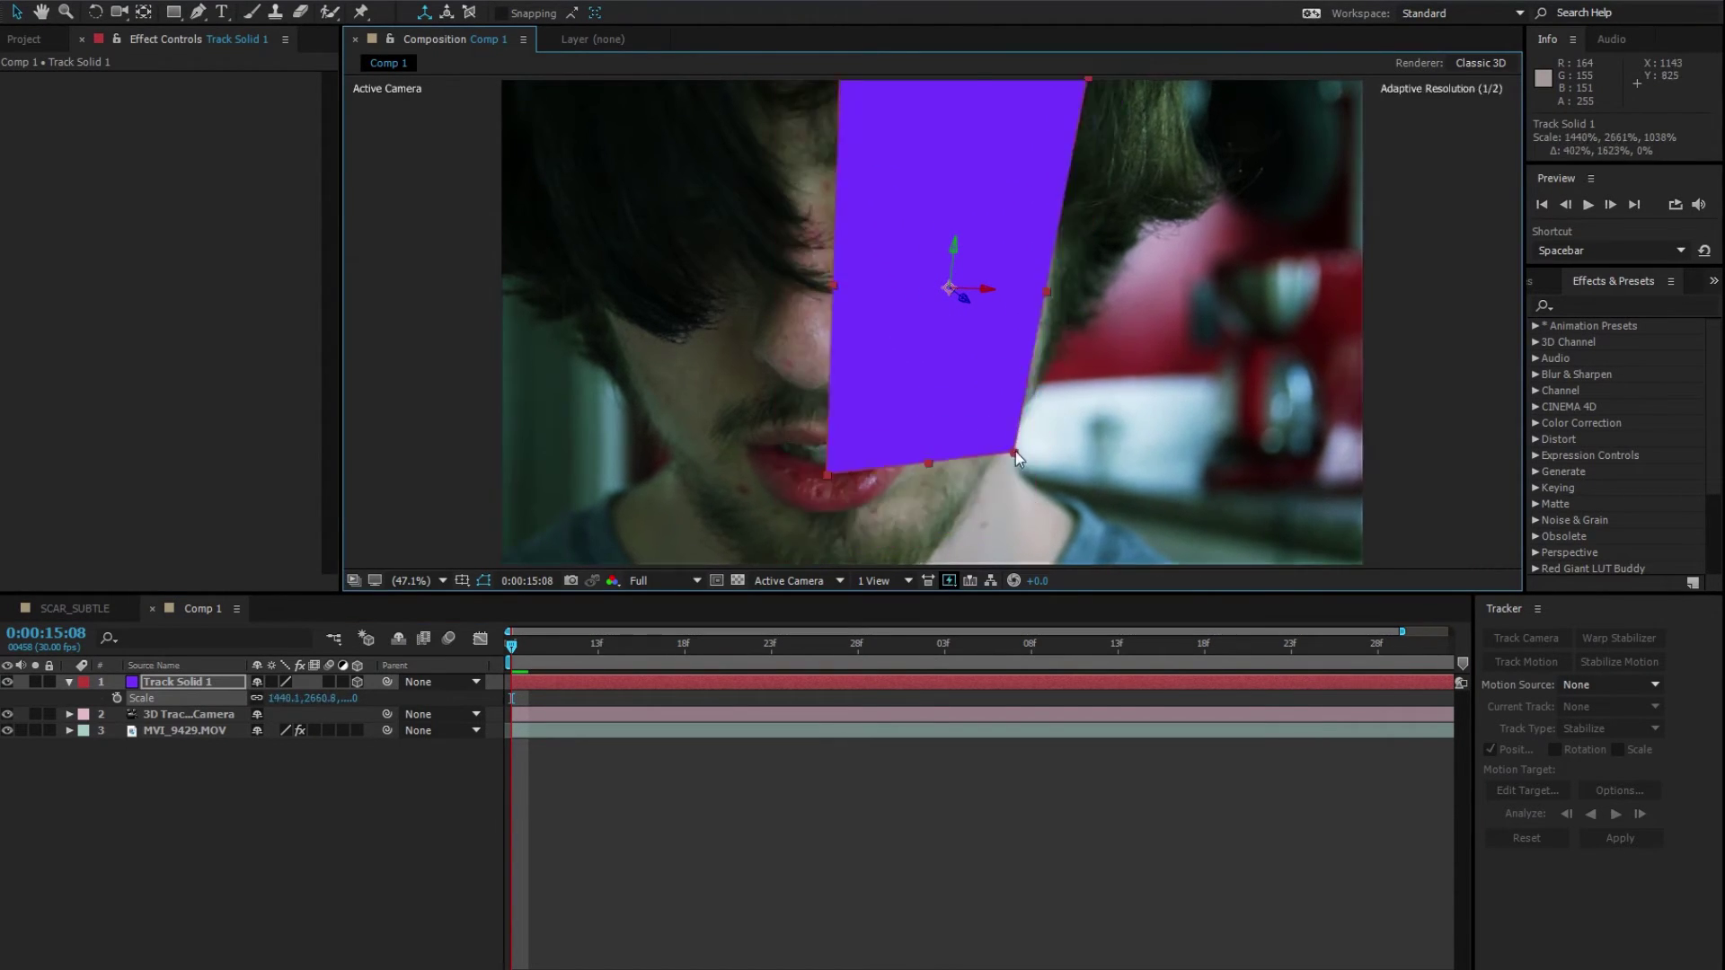
drag(1076, 305, 968, 334)
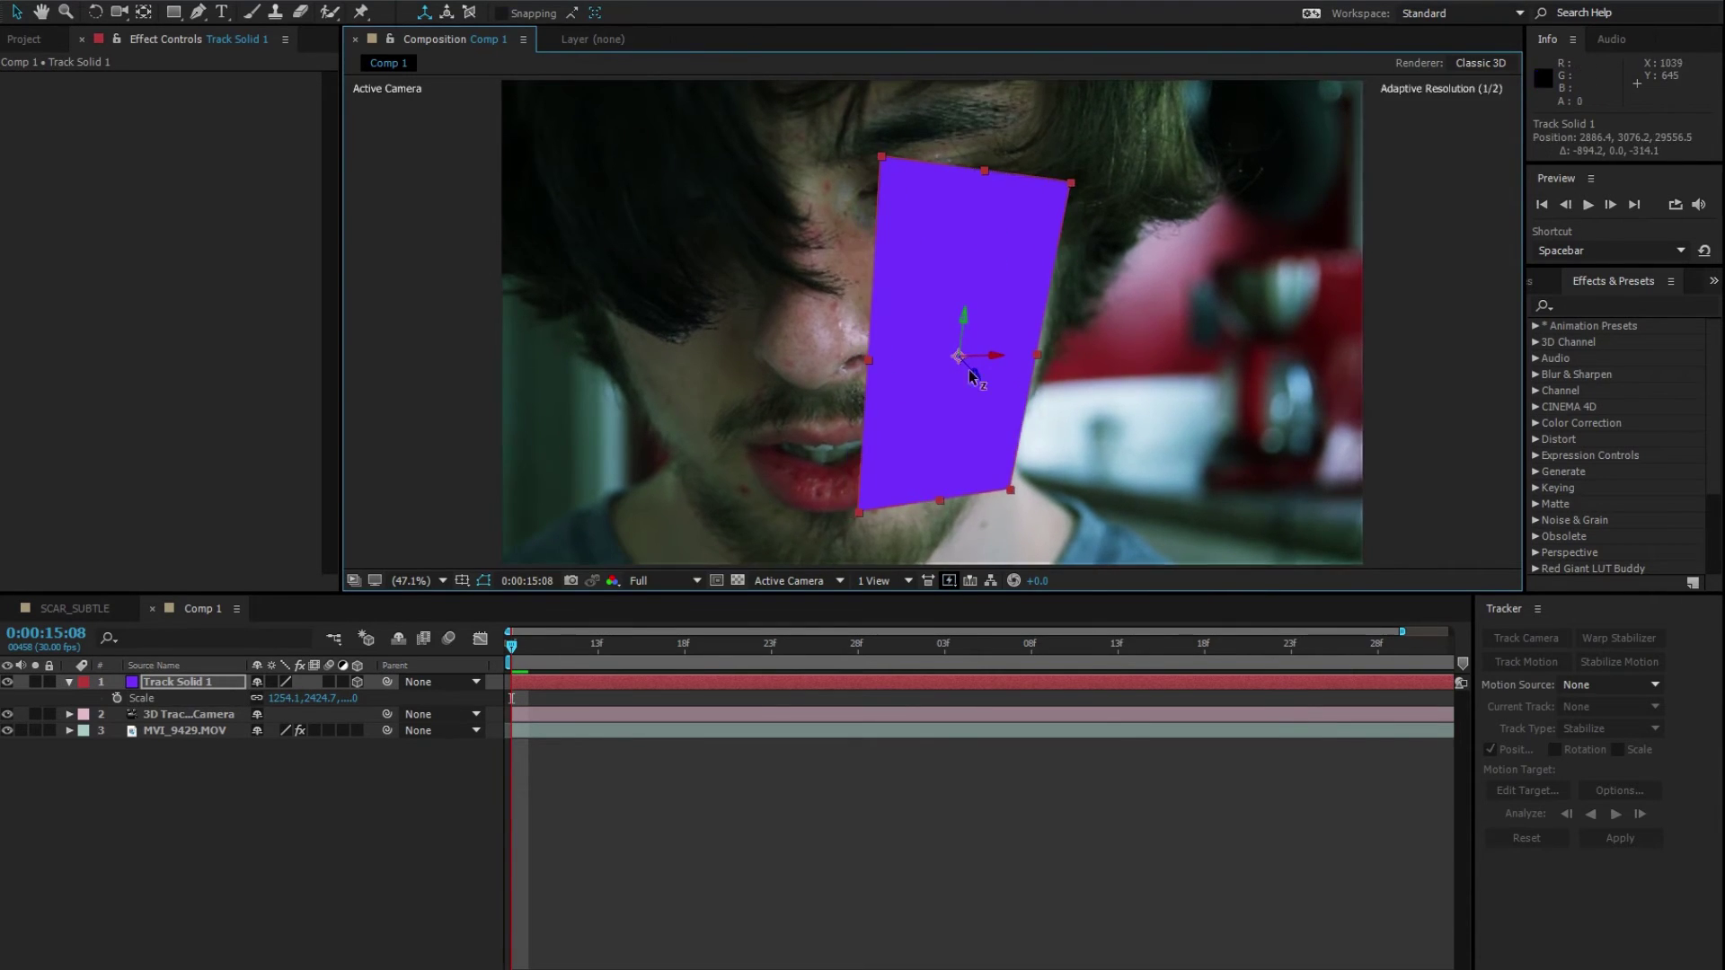
key(r)
click(278, 714)
text(5)
key(Tab)
text(5)
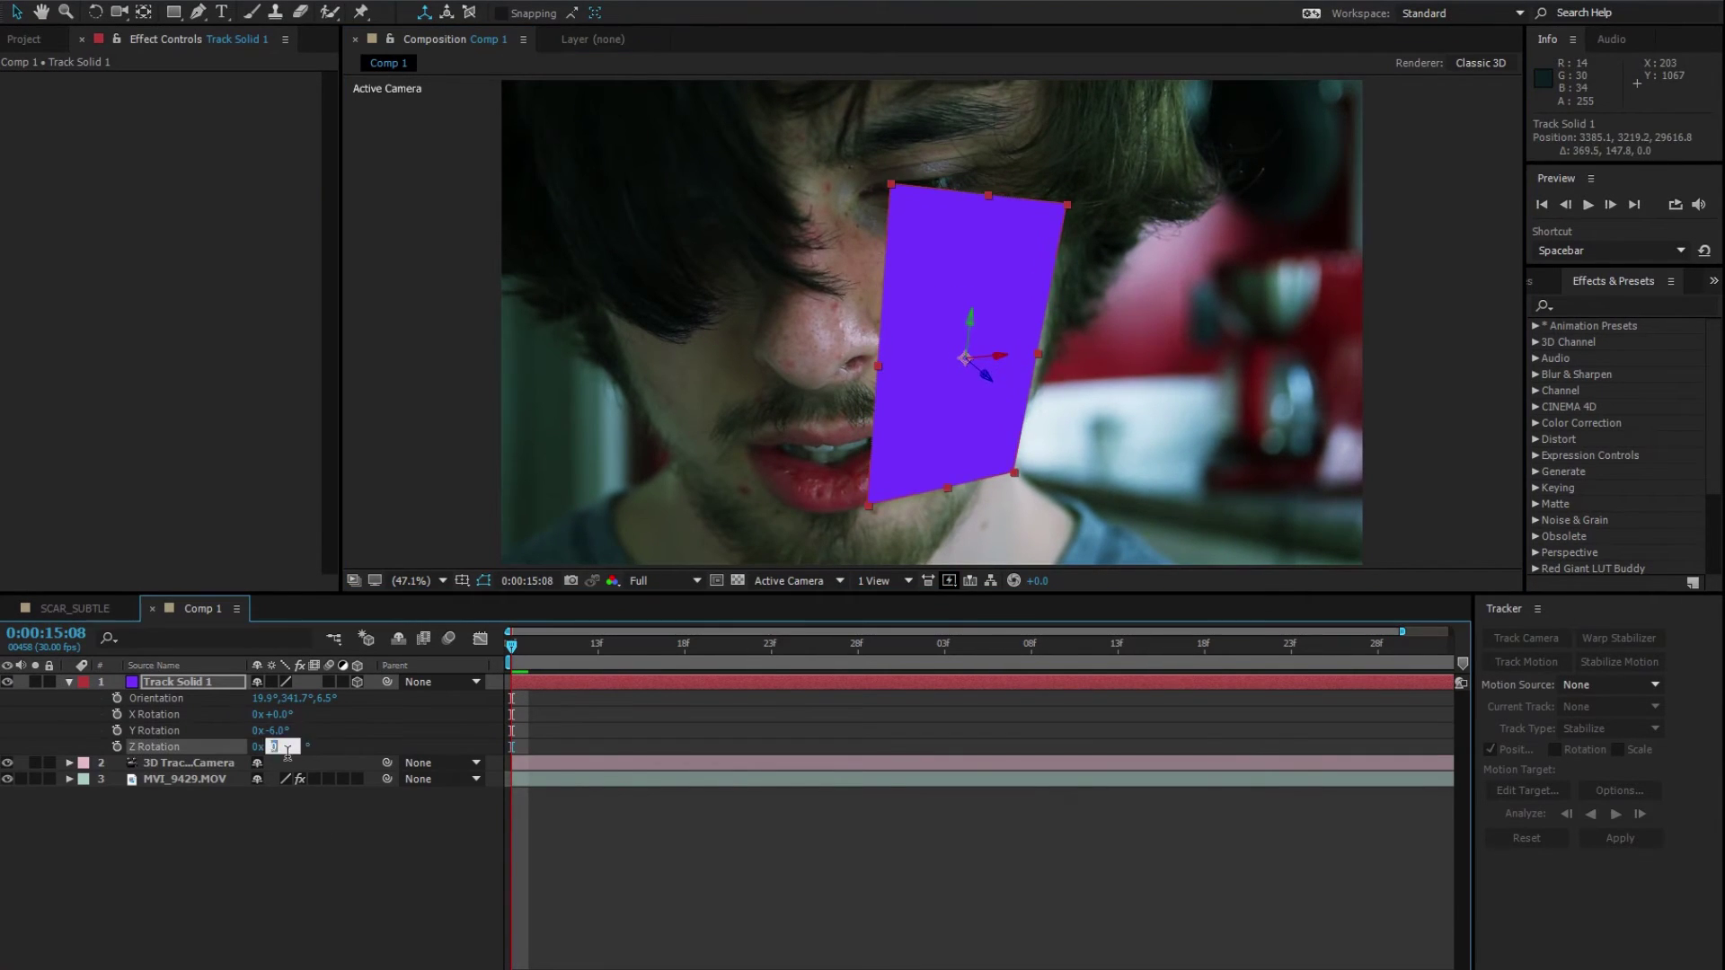
key(Tab)
text(1)
key(Return)
drag(272, 730, 257, 730)
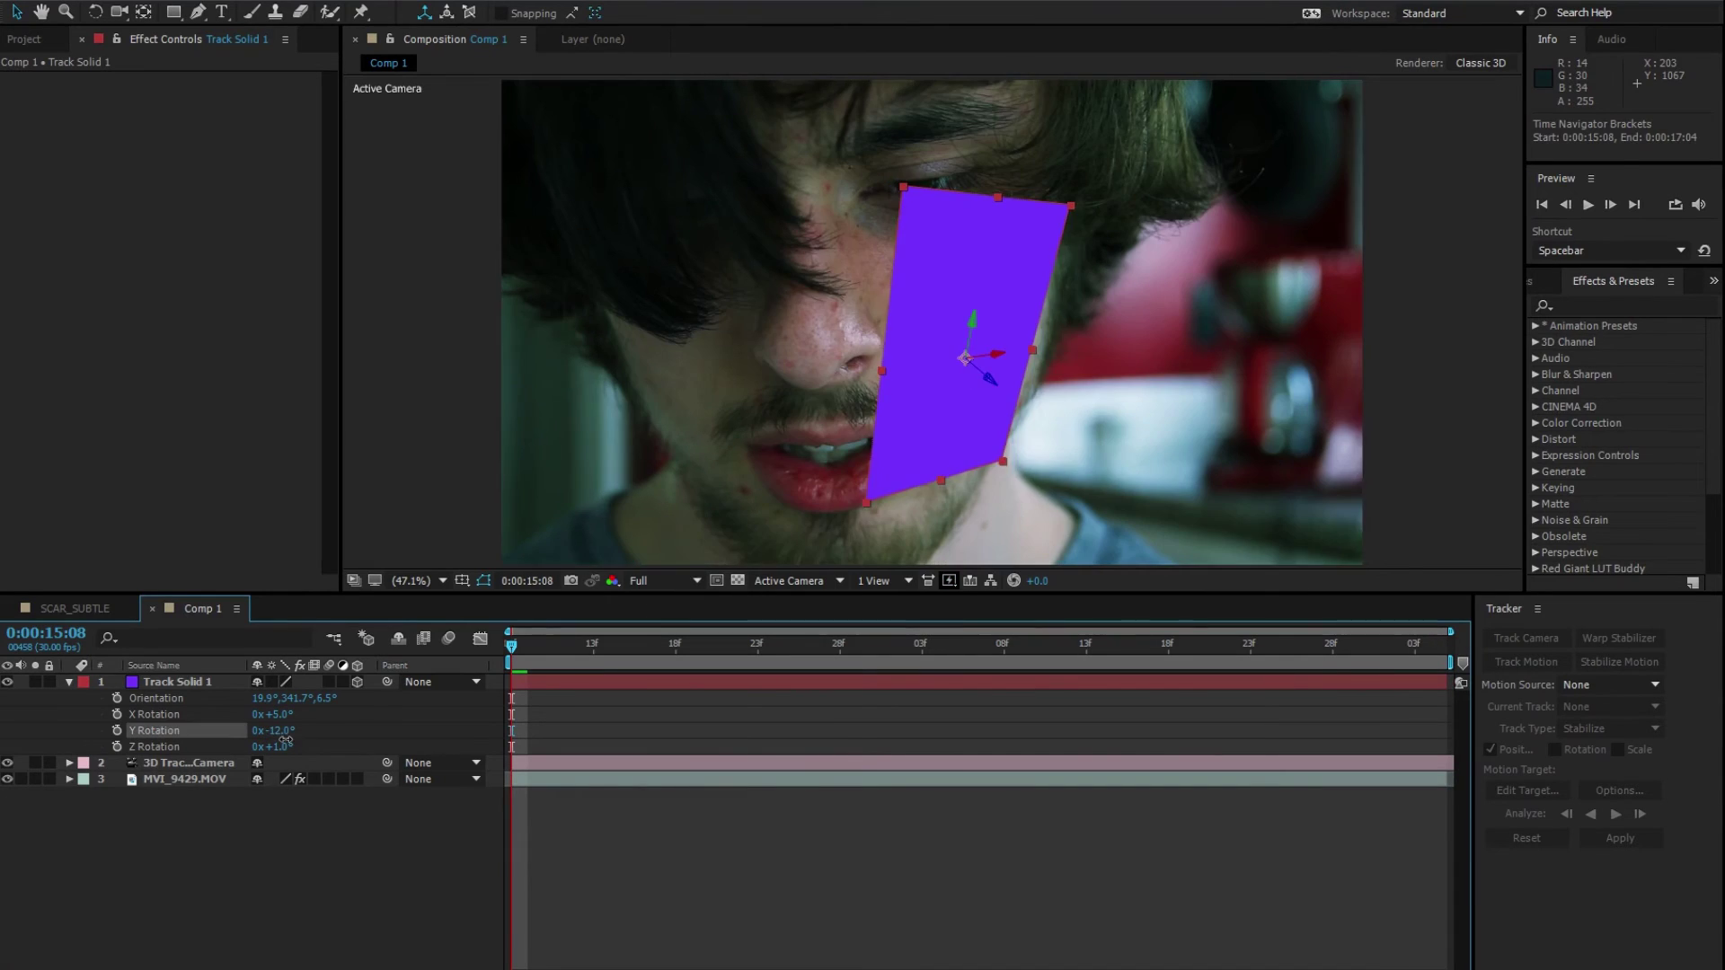
Step: Save the project and hide Track Solid 1
key(ctrl+s)
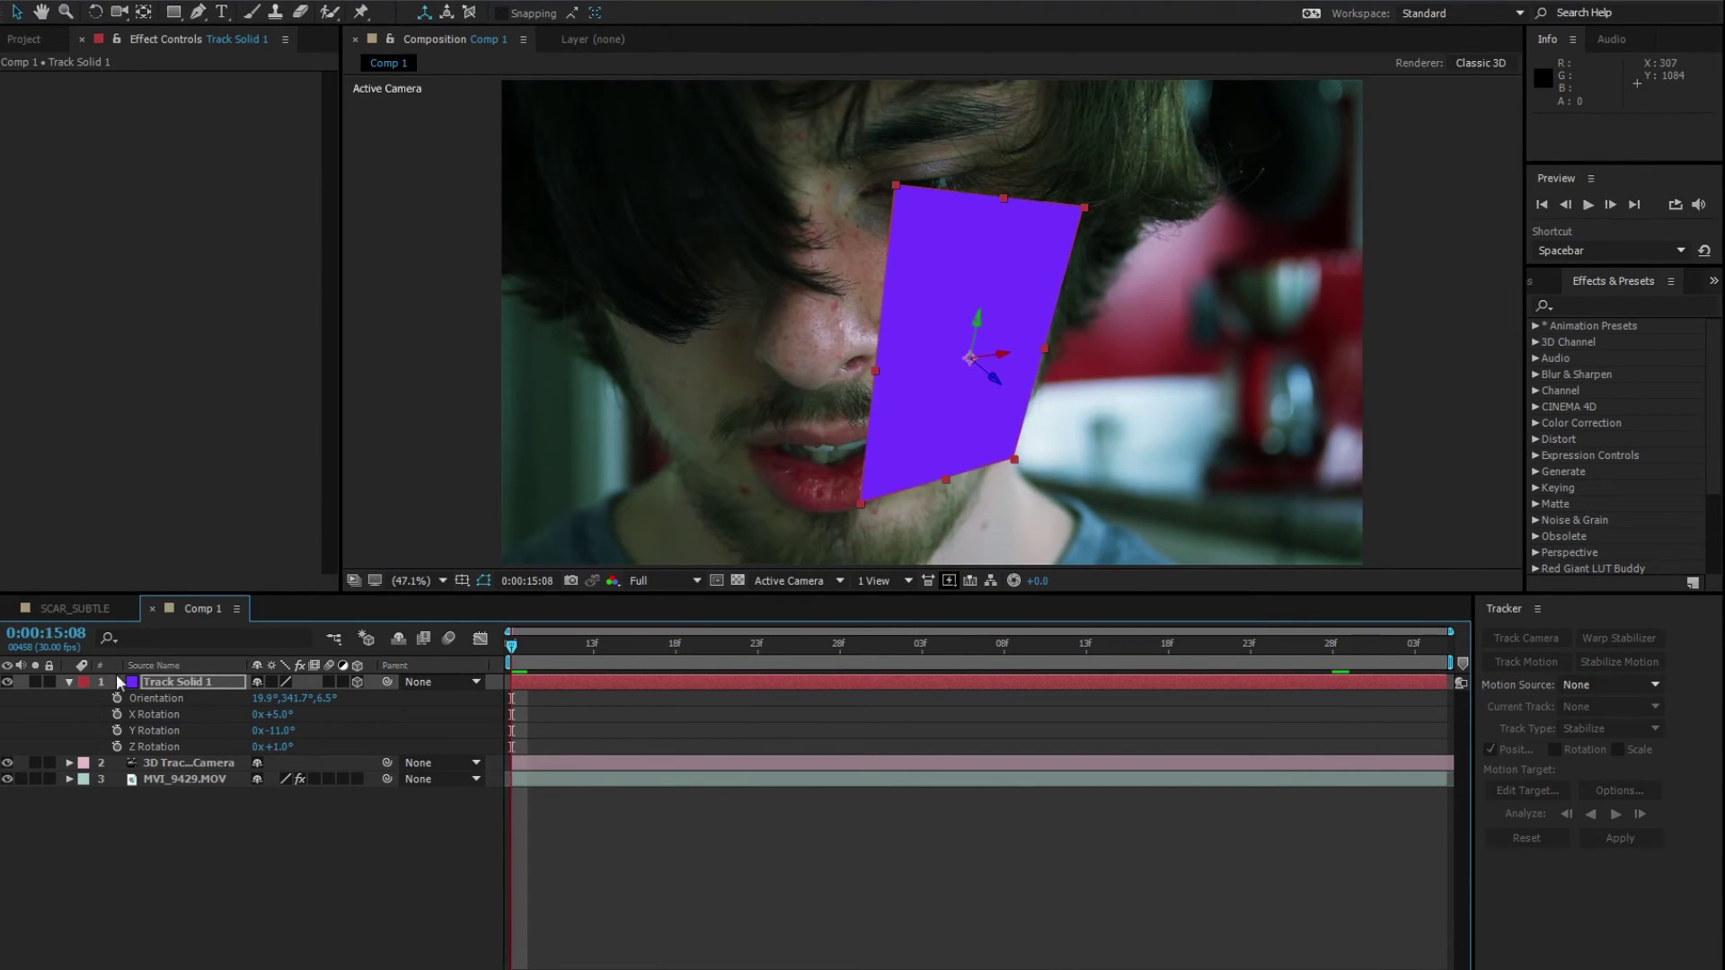
click(70, 684)
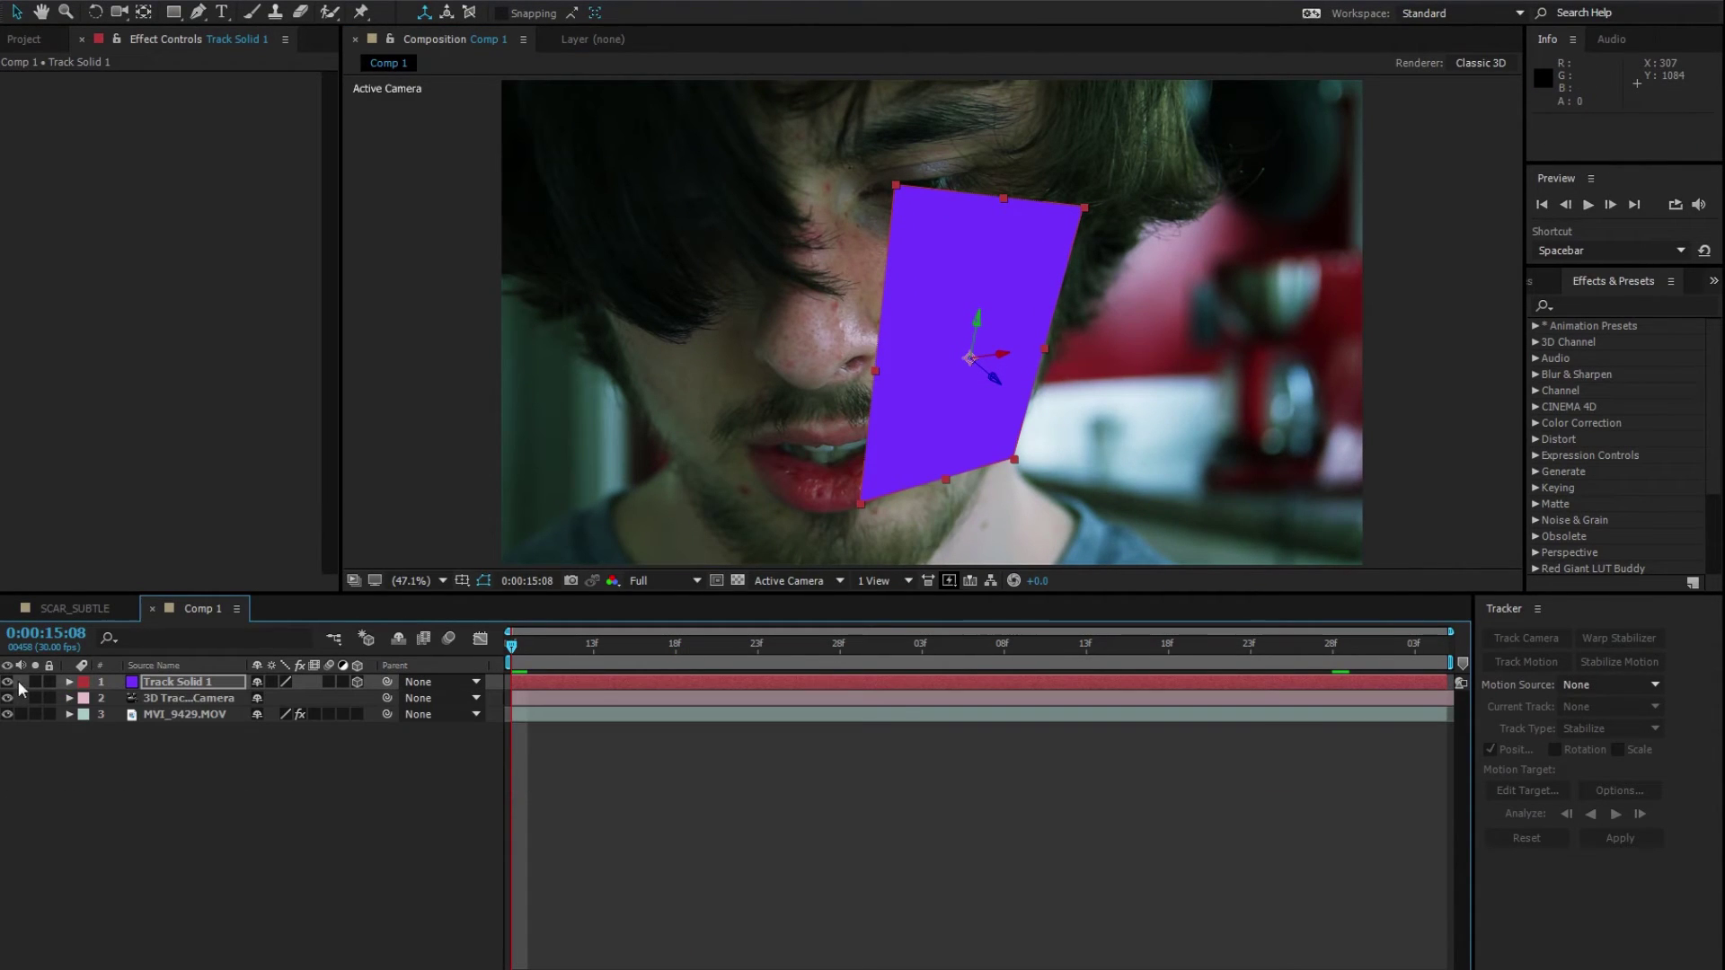
click(7, 682)
click(158, 787)
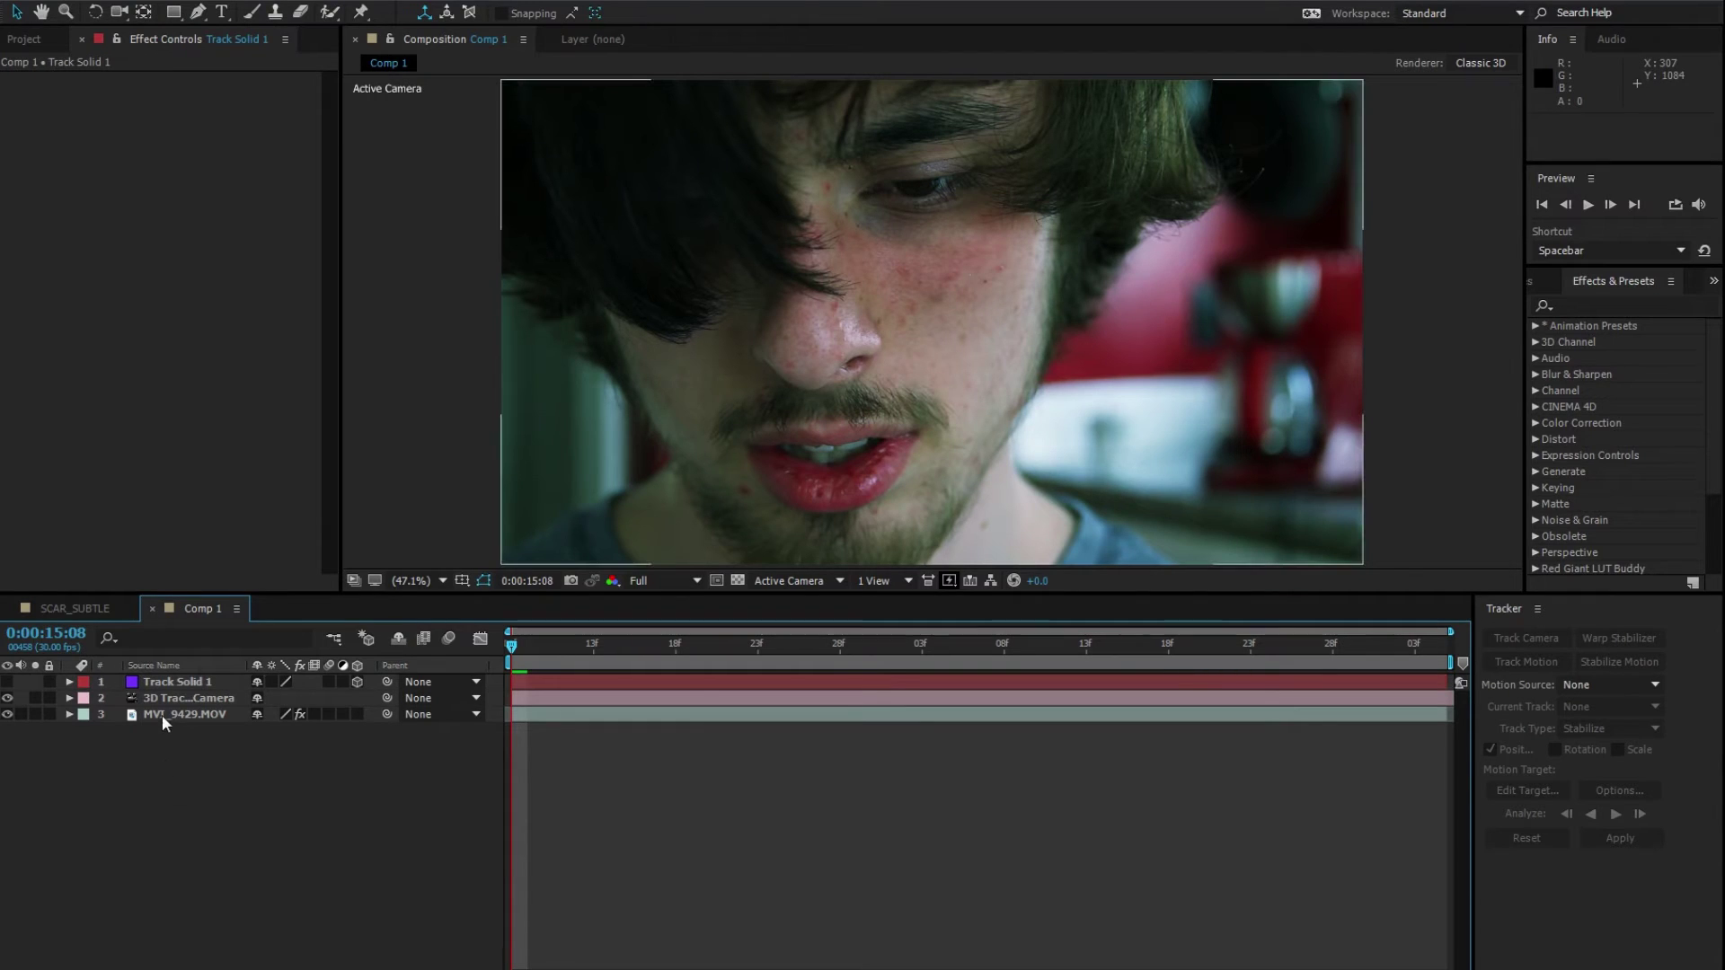
click(189, 713)
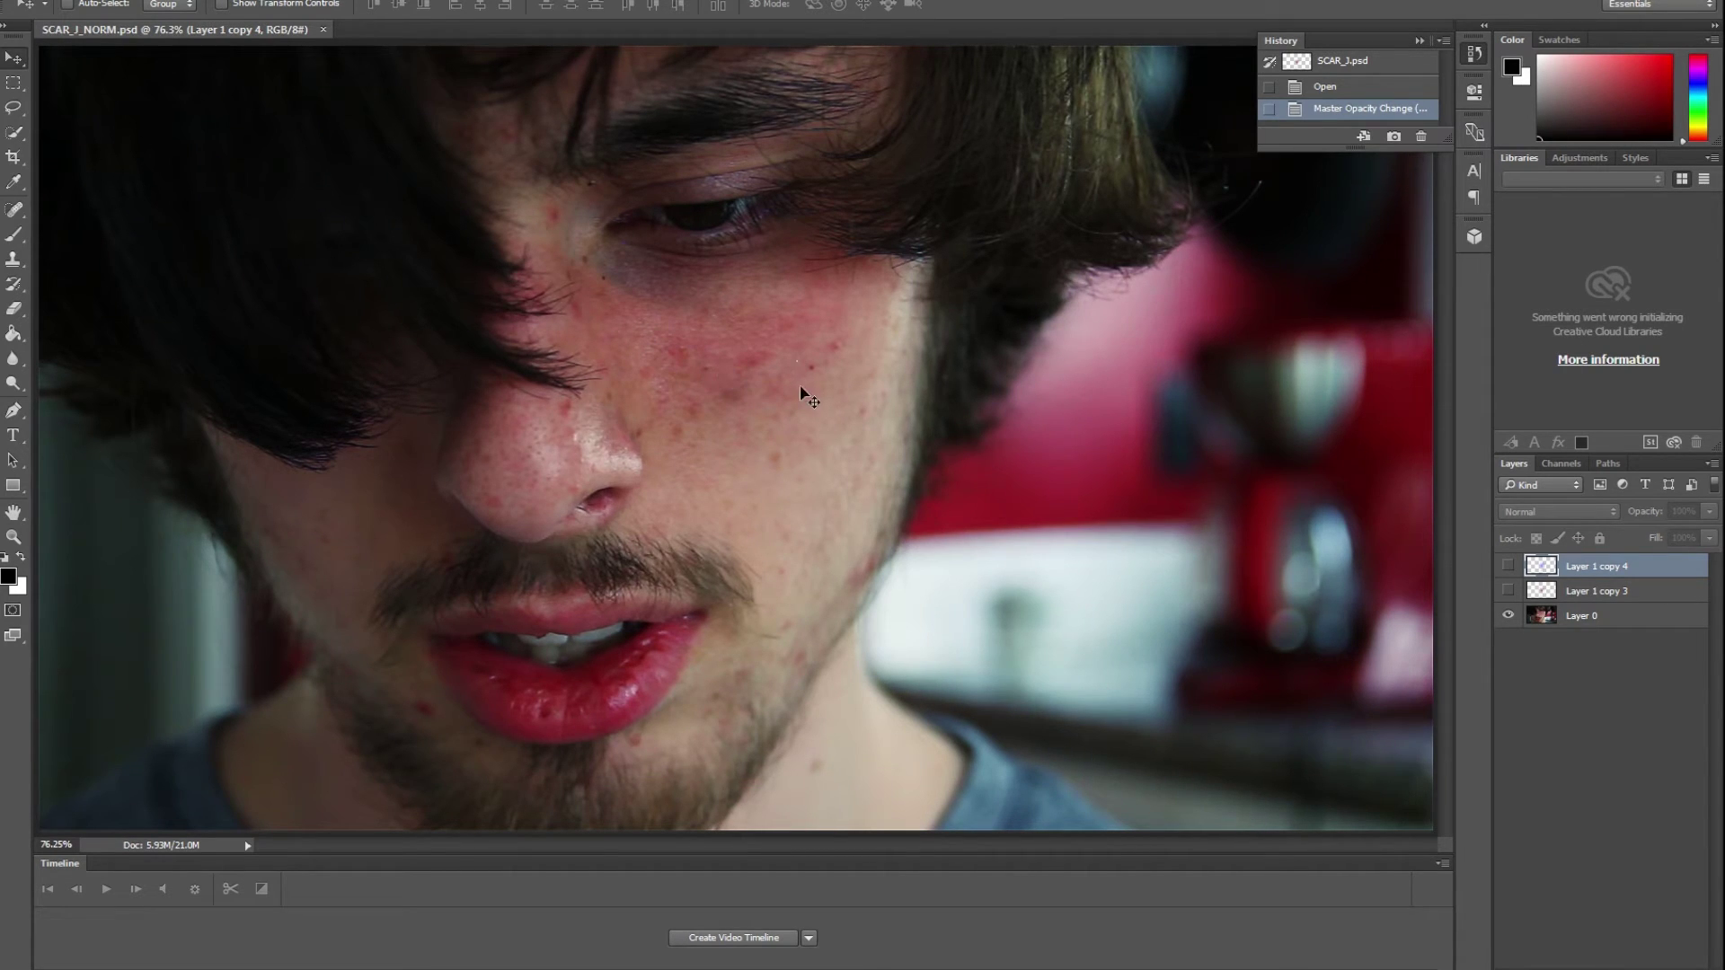
Step: Show the red scar layer, Layer 1 copy 3, over the face and zoom to 200%
click(1509, 615)
click(1508, 590)
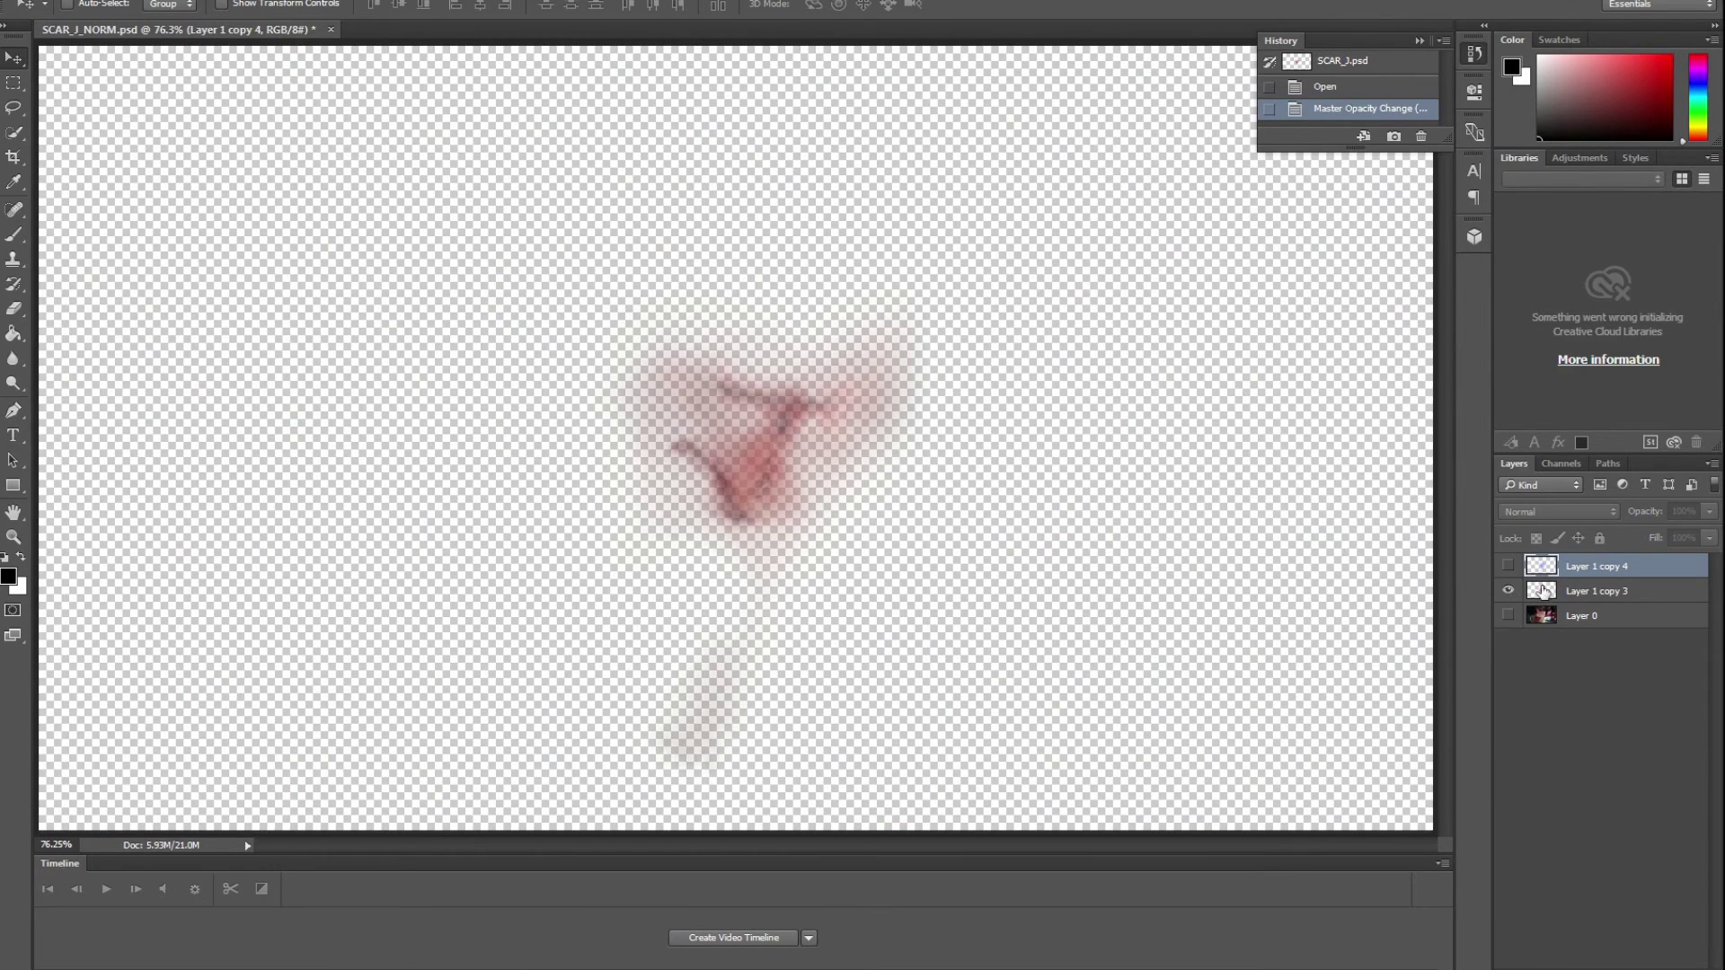
click(1595, 588)
click(1509, 618)
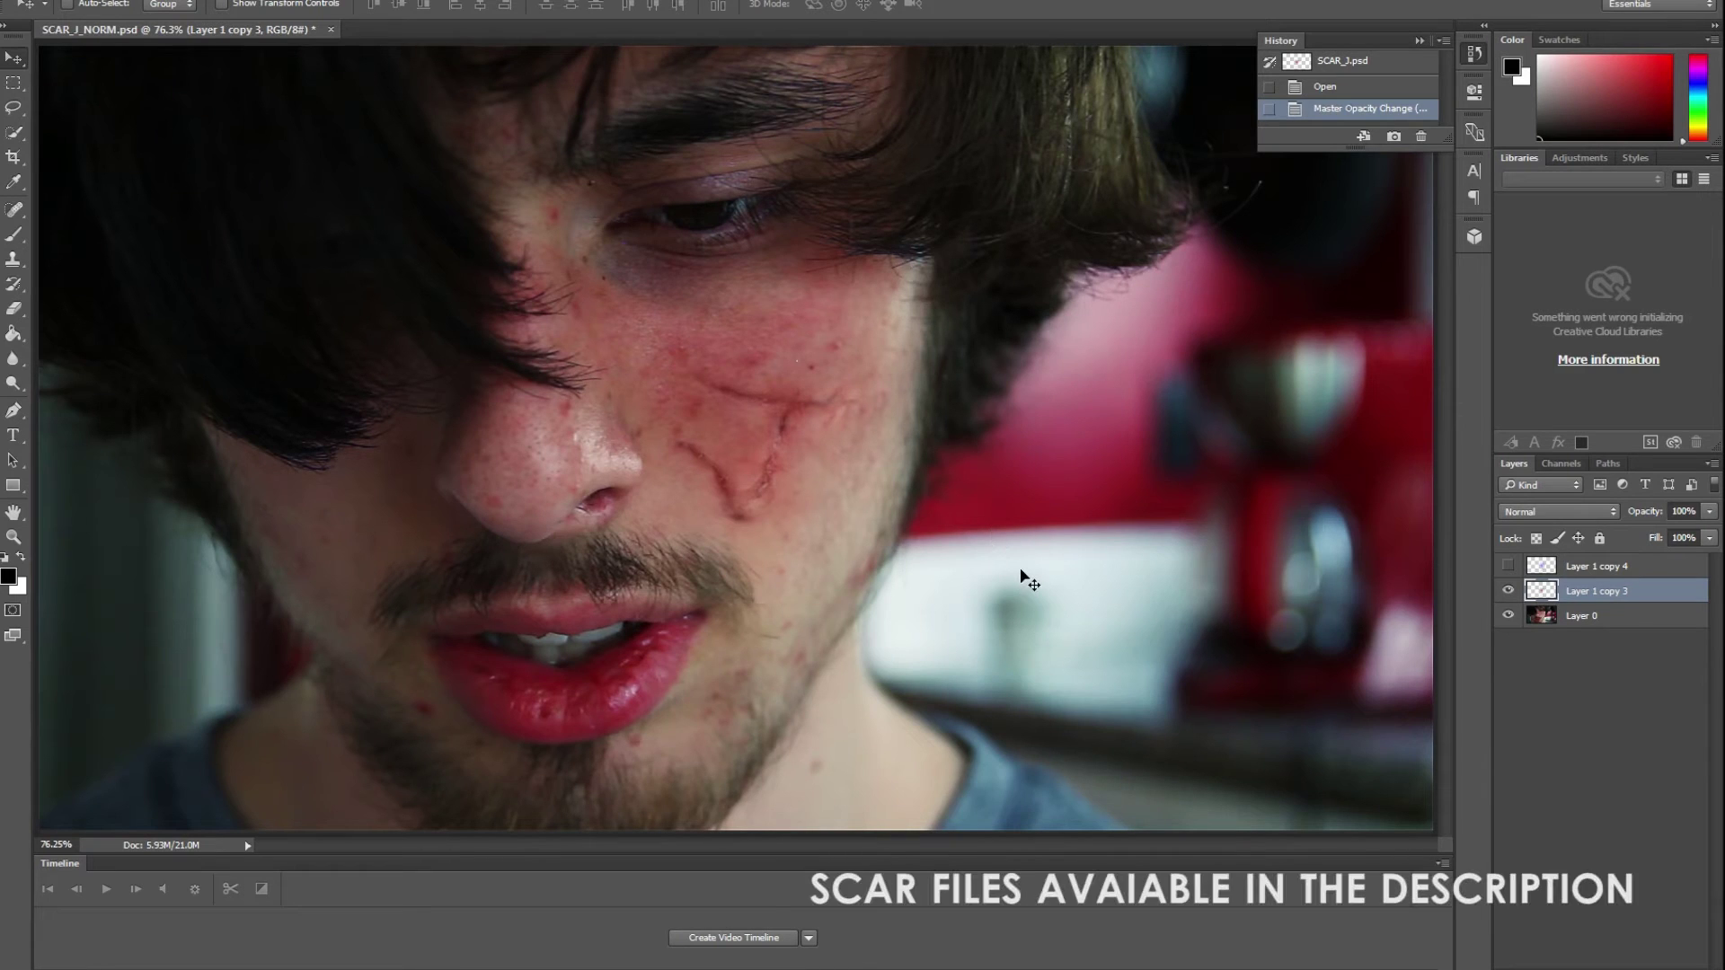
key(ctrl+plus)
key(ctrl+plus)
key(ctrl+plus)
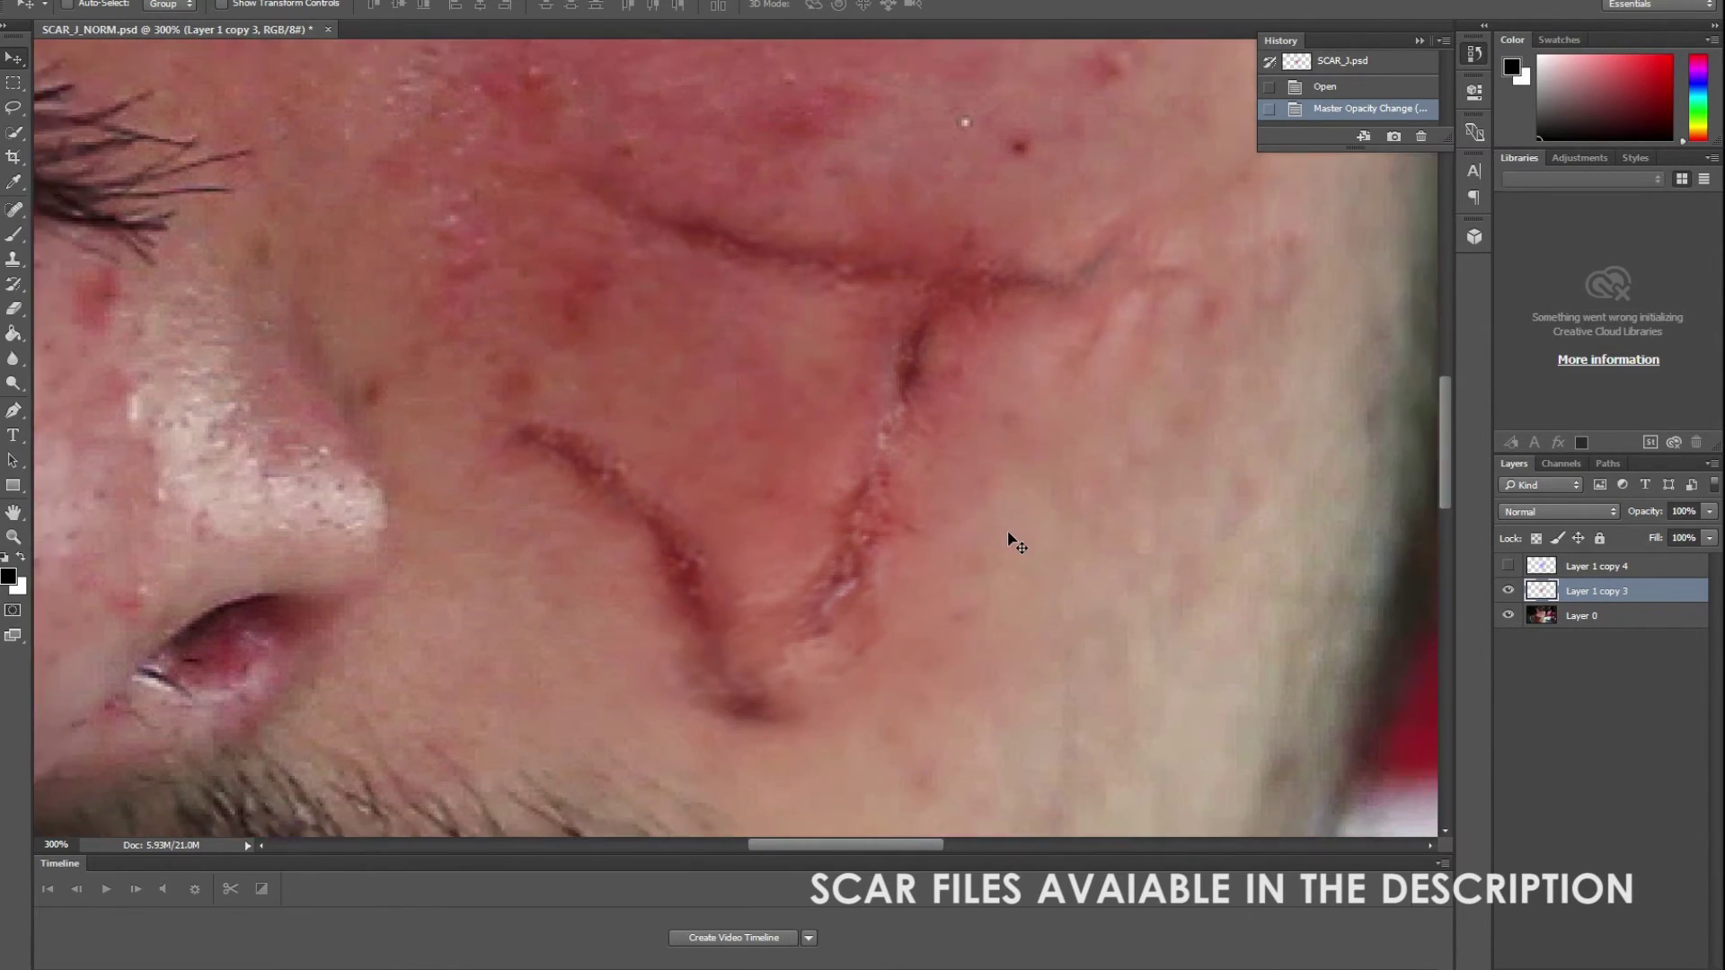
key(ctrl+minus)
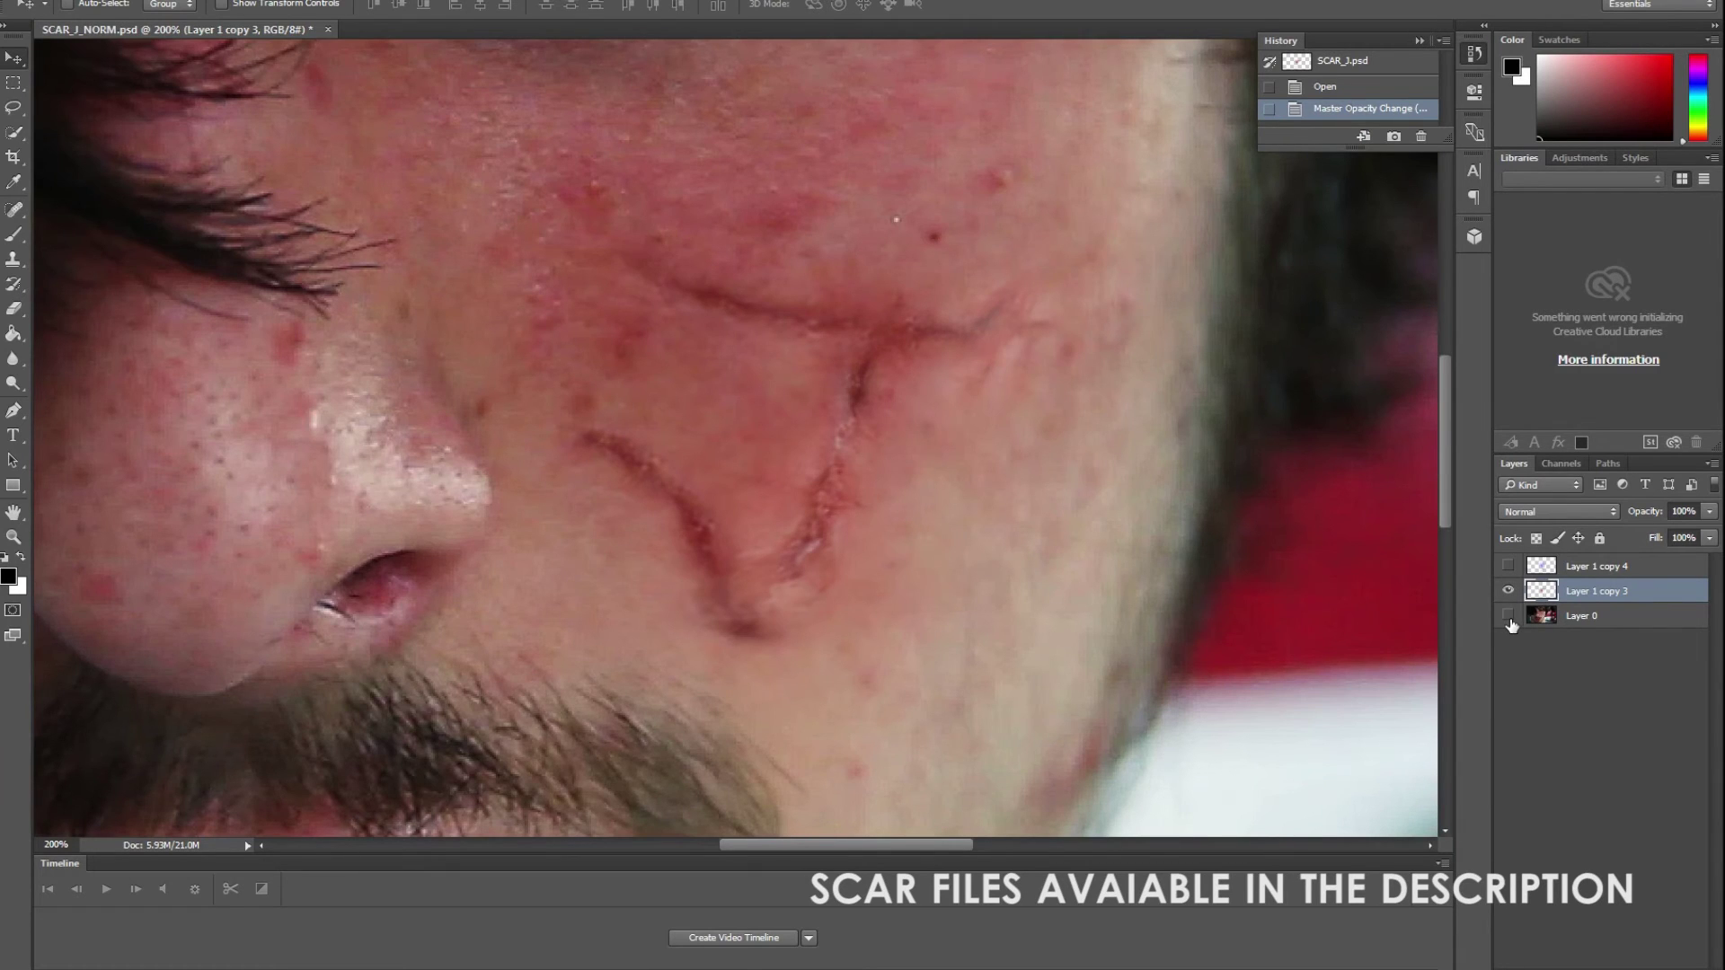
Step: Compare the scar with and without the face, then raise Layer 1 copy 3 to 100% opacity
click(1509, 617)
click(1508, 617)
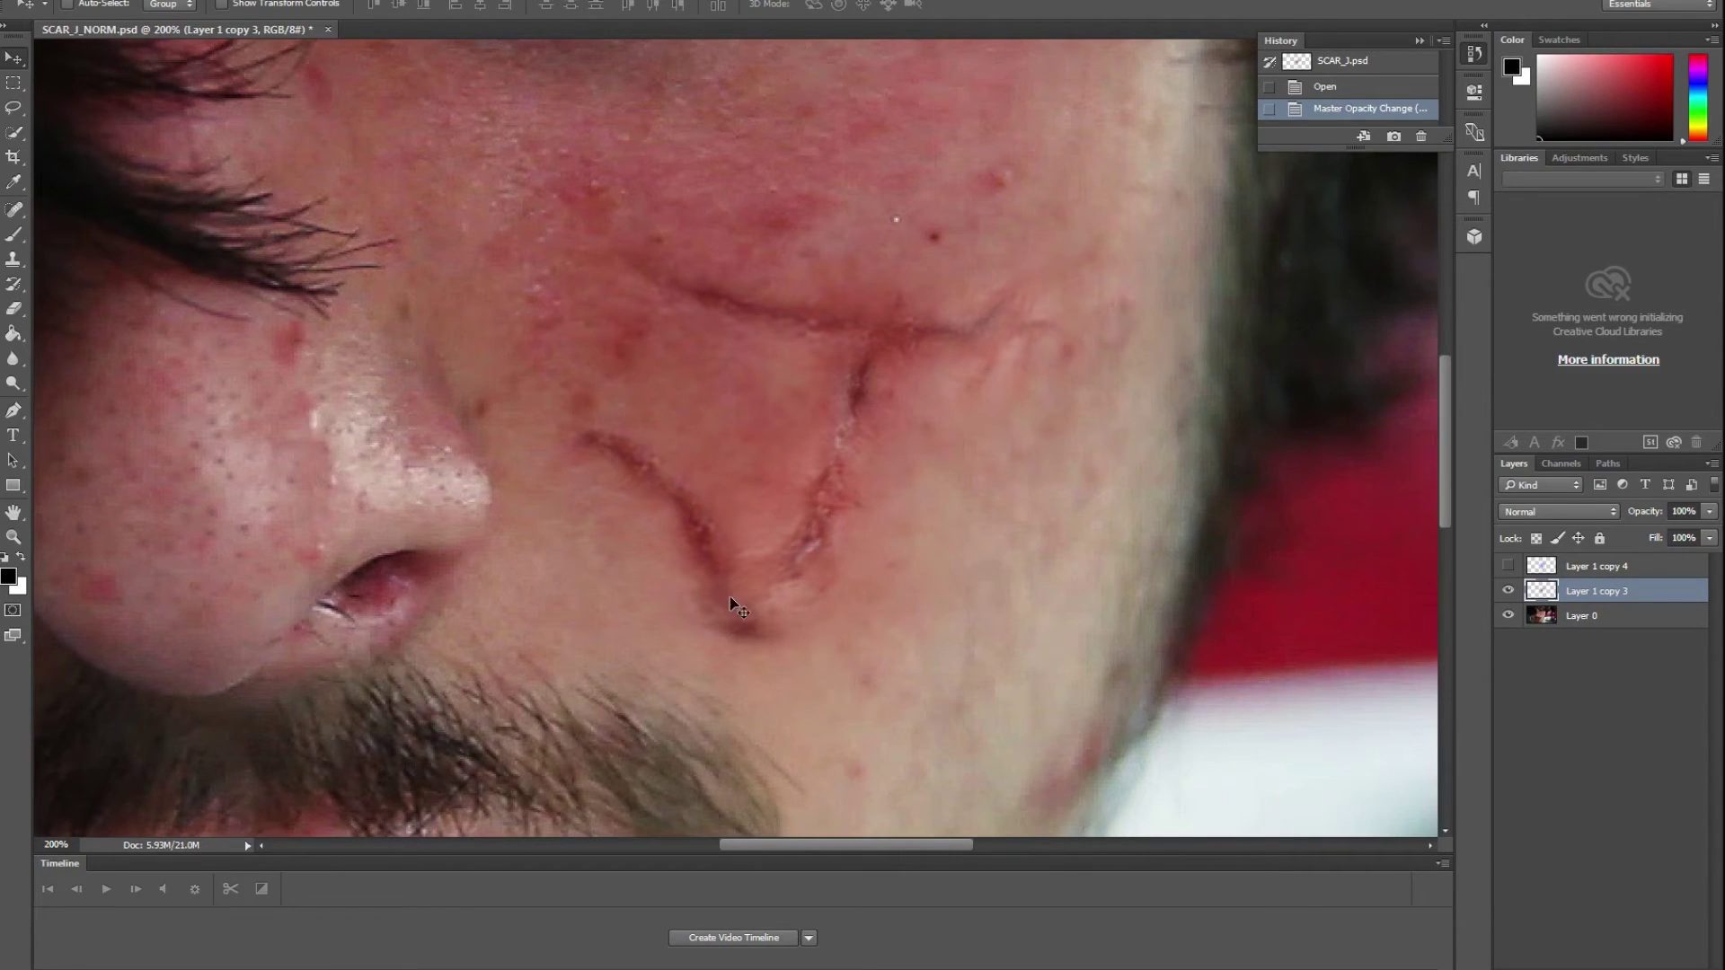
click(1709, 511)
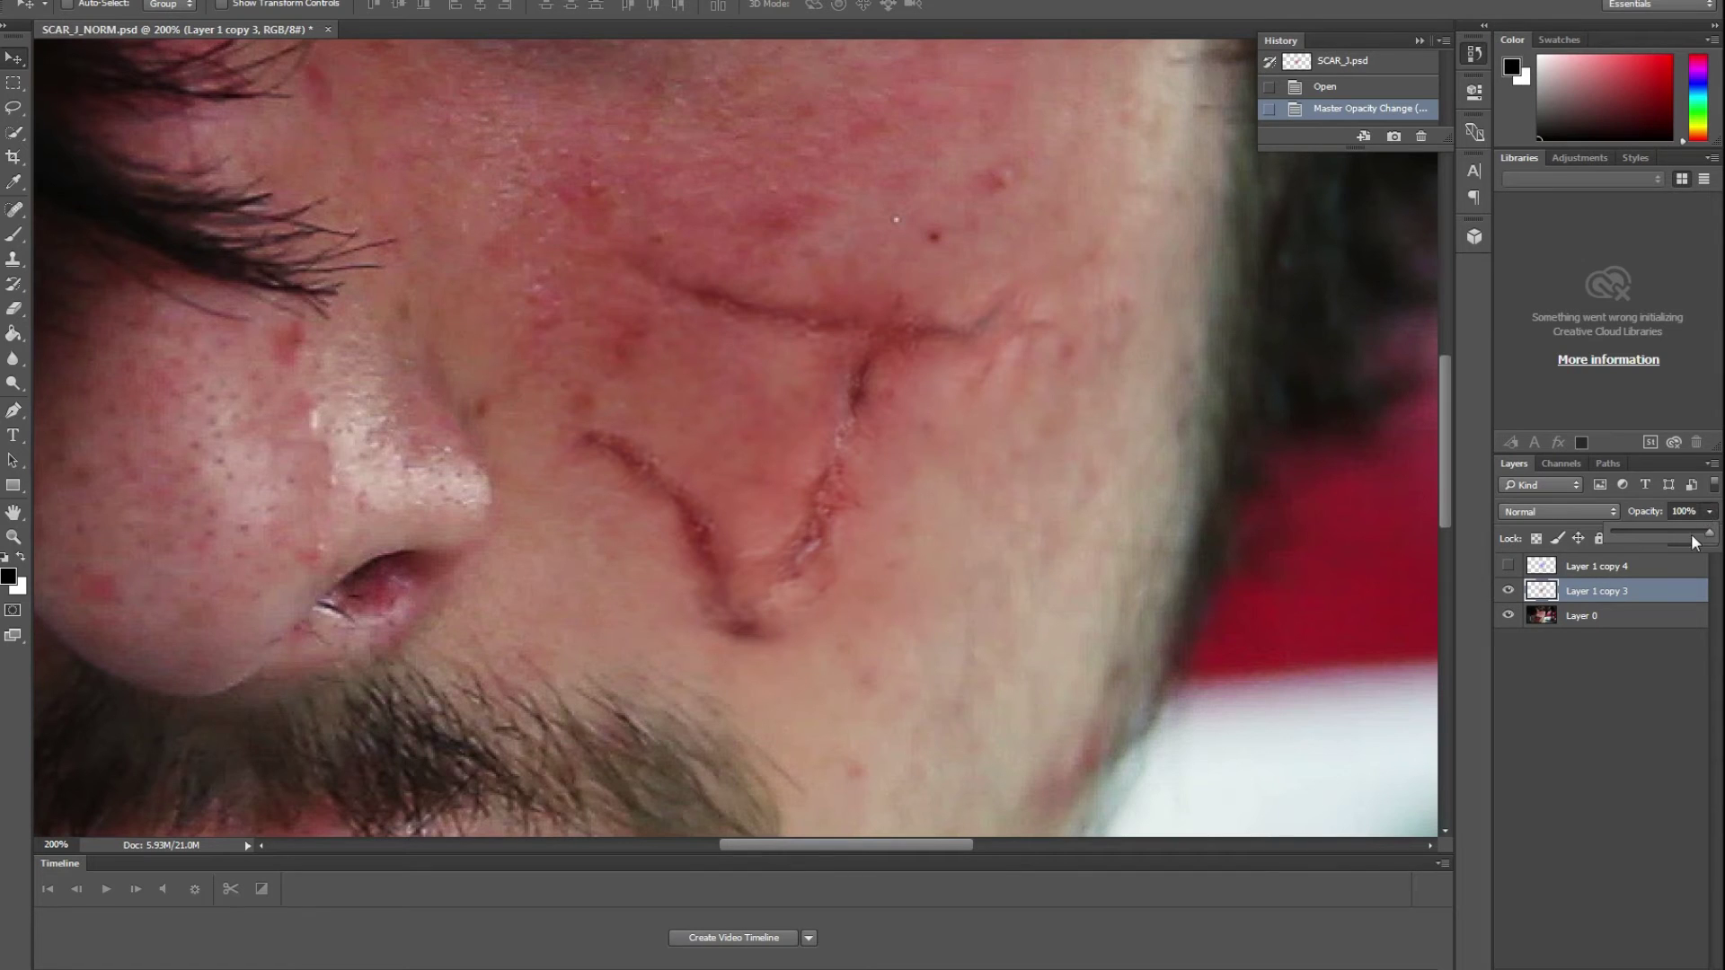
drag(1621, 537, 1721, 537)
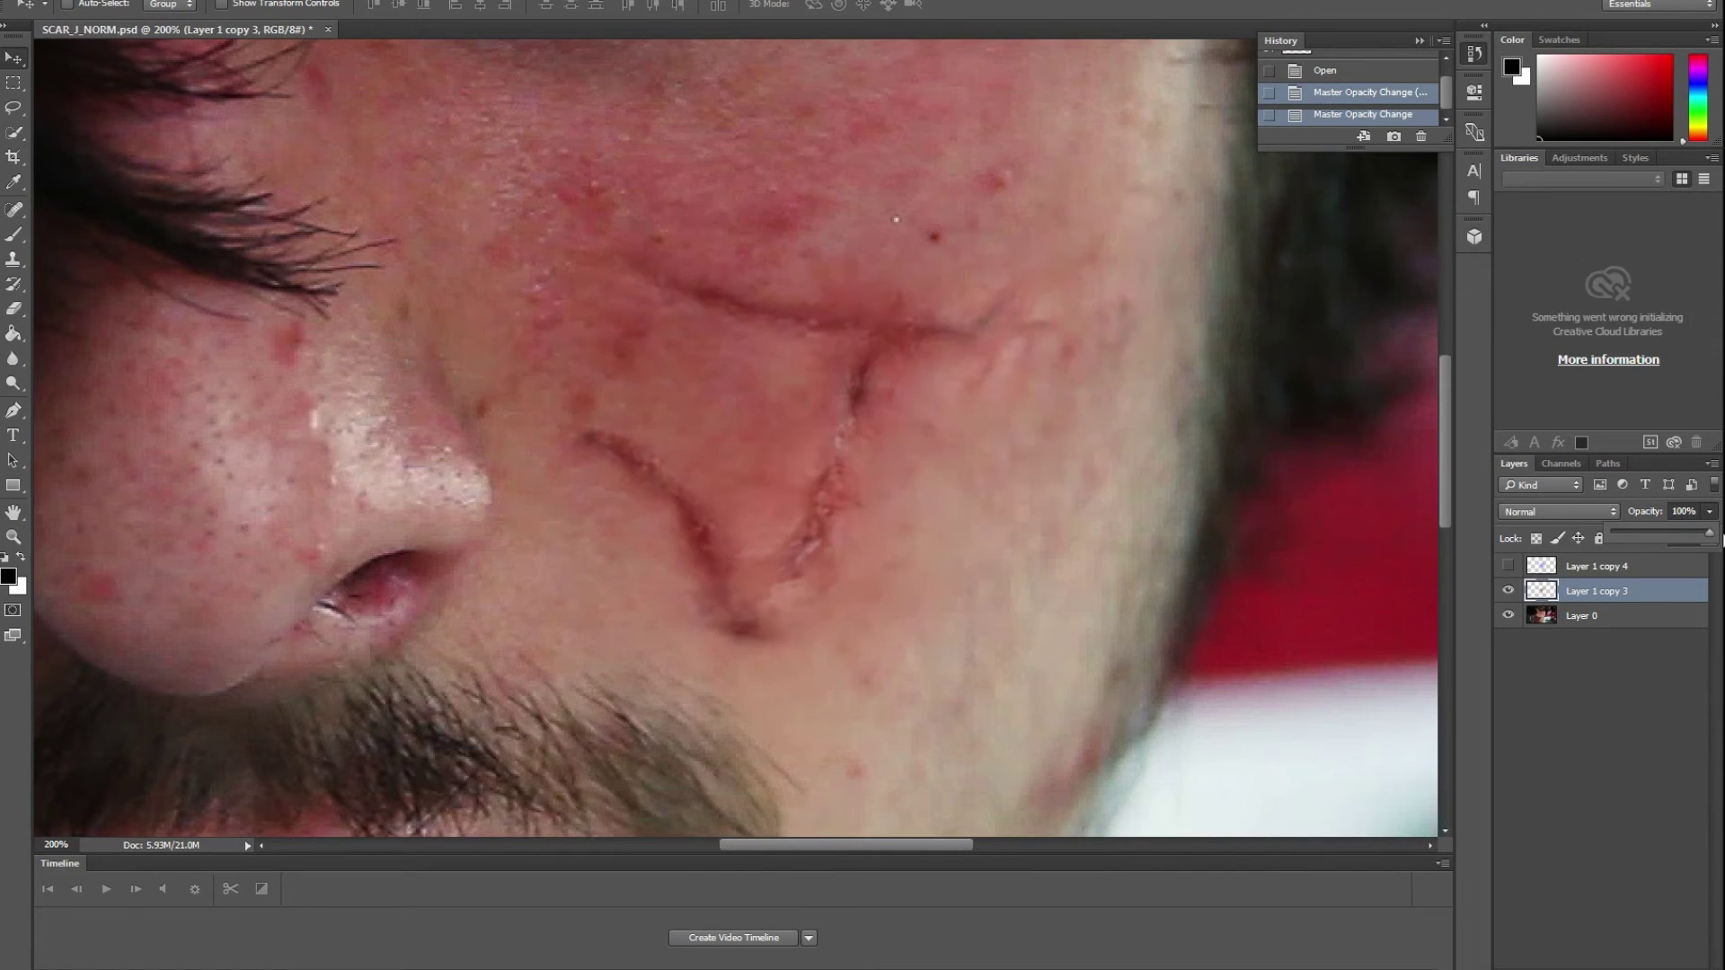
Step: Show the purple normal-map scar, Layer 1 copy 4, and fit the whole face on screen
click(1508, 591)
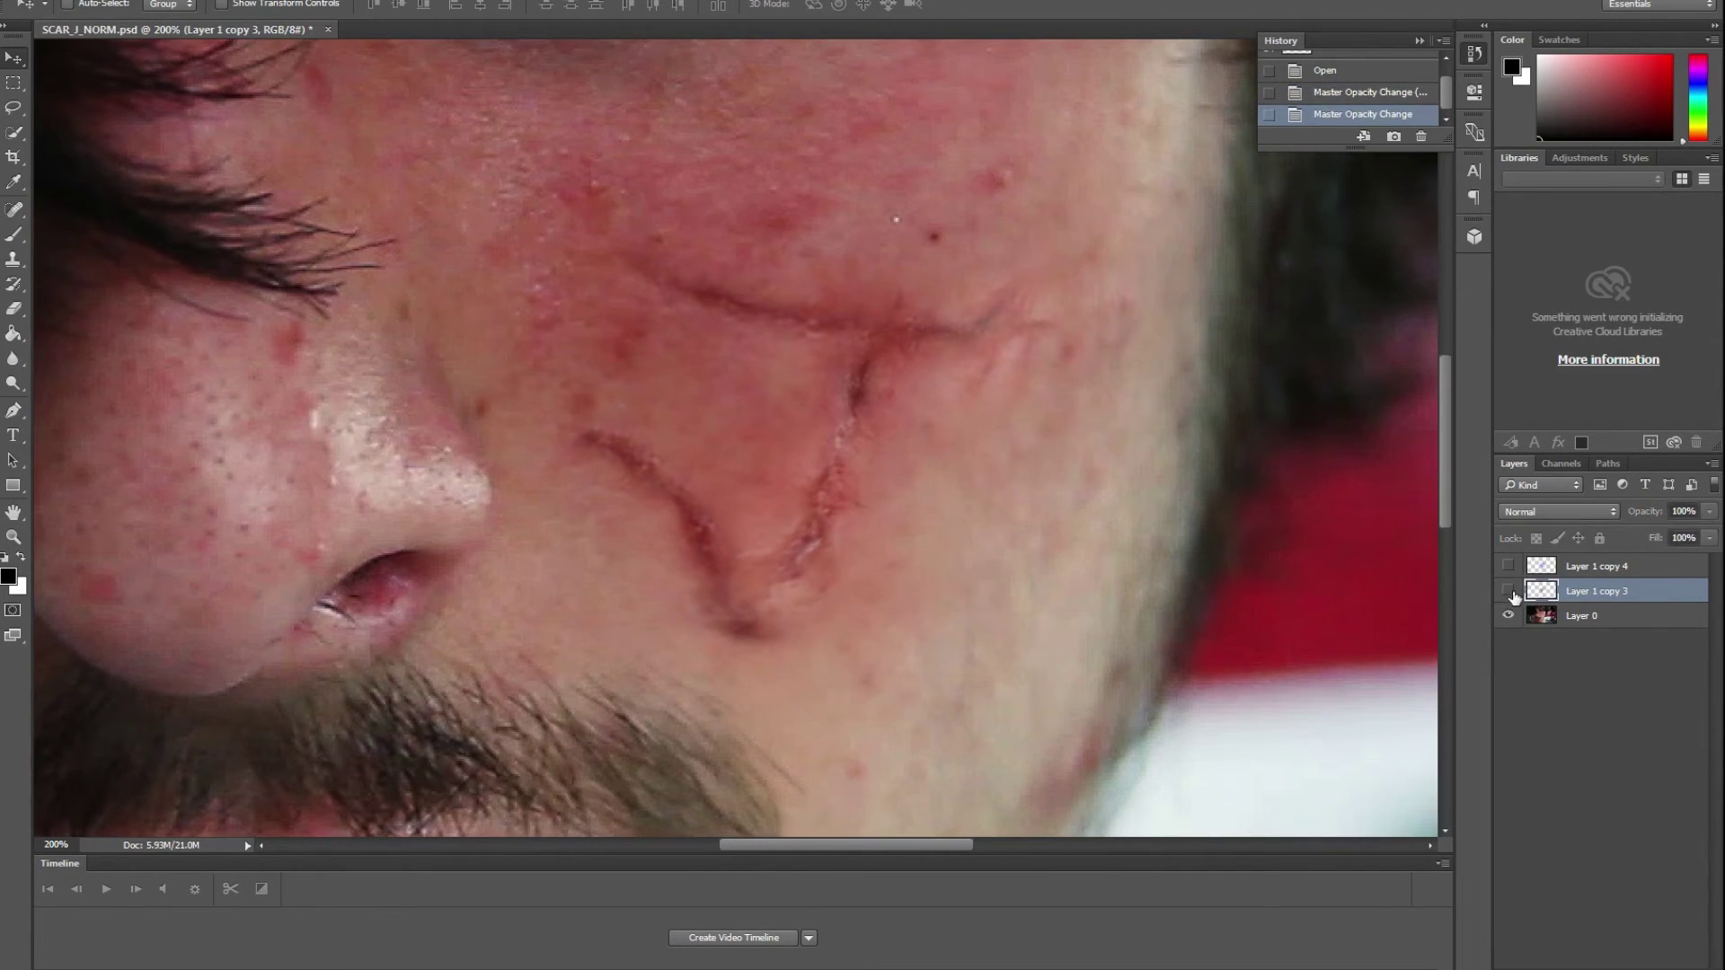
click(1509, 566)
click(1592, 567)
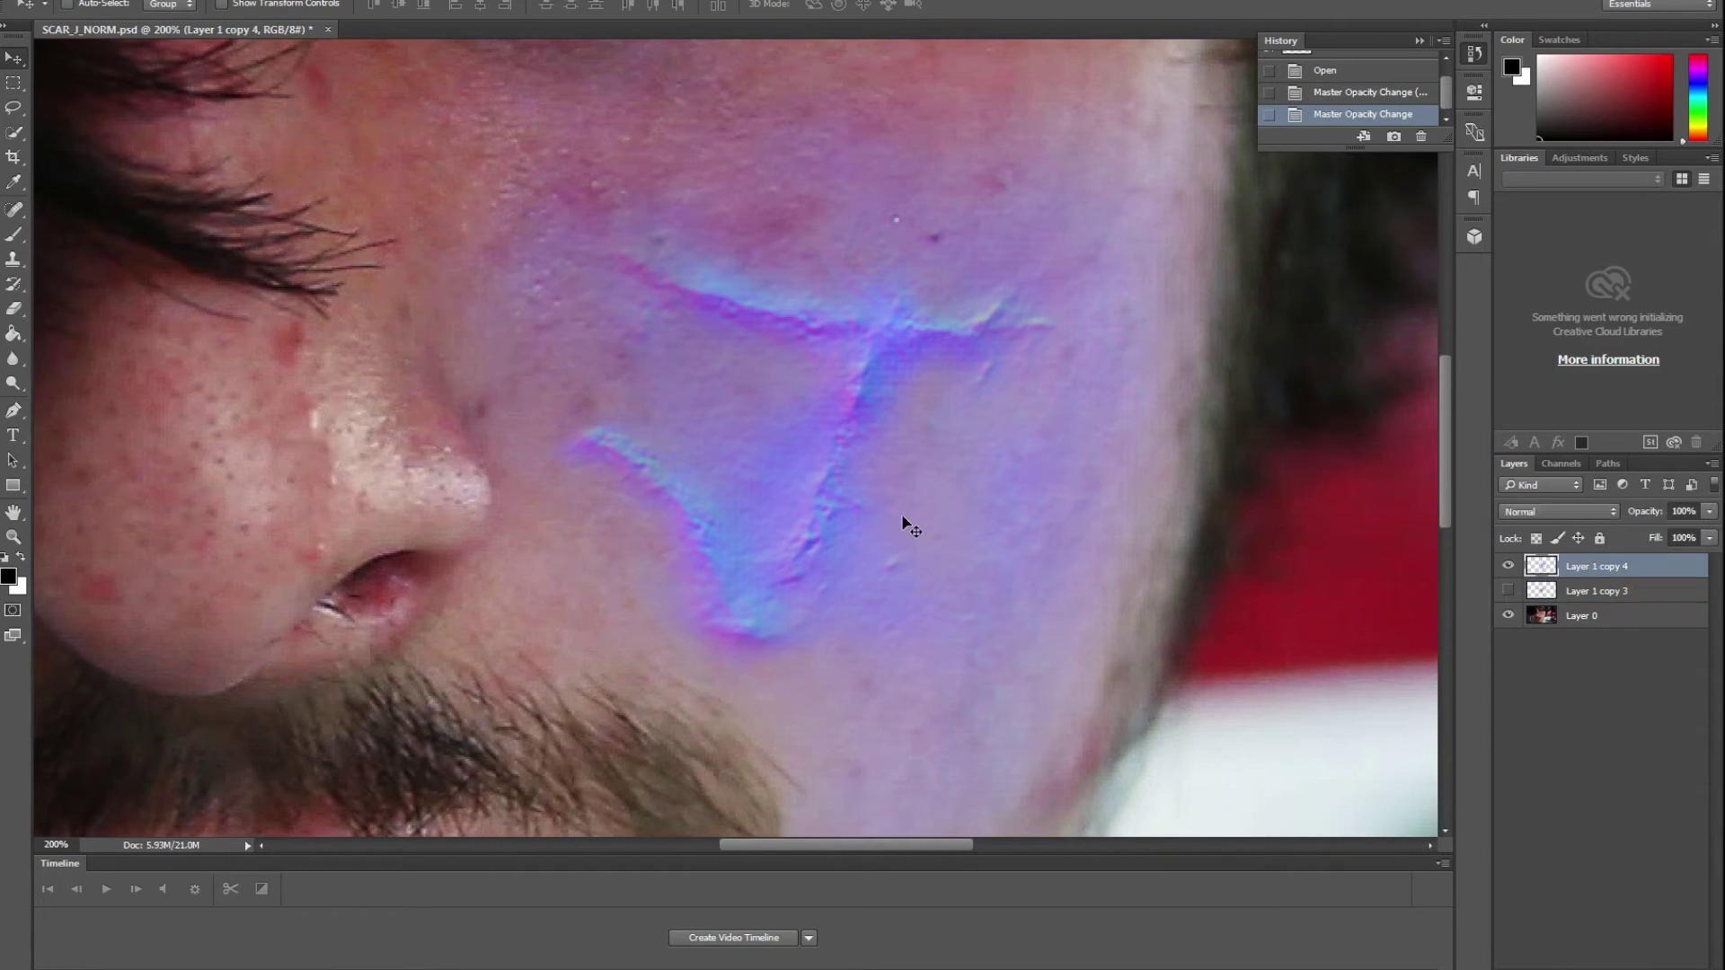
key(ctrl+0)
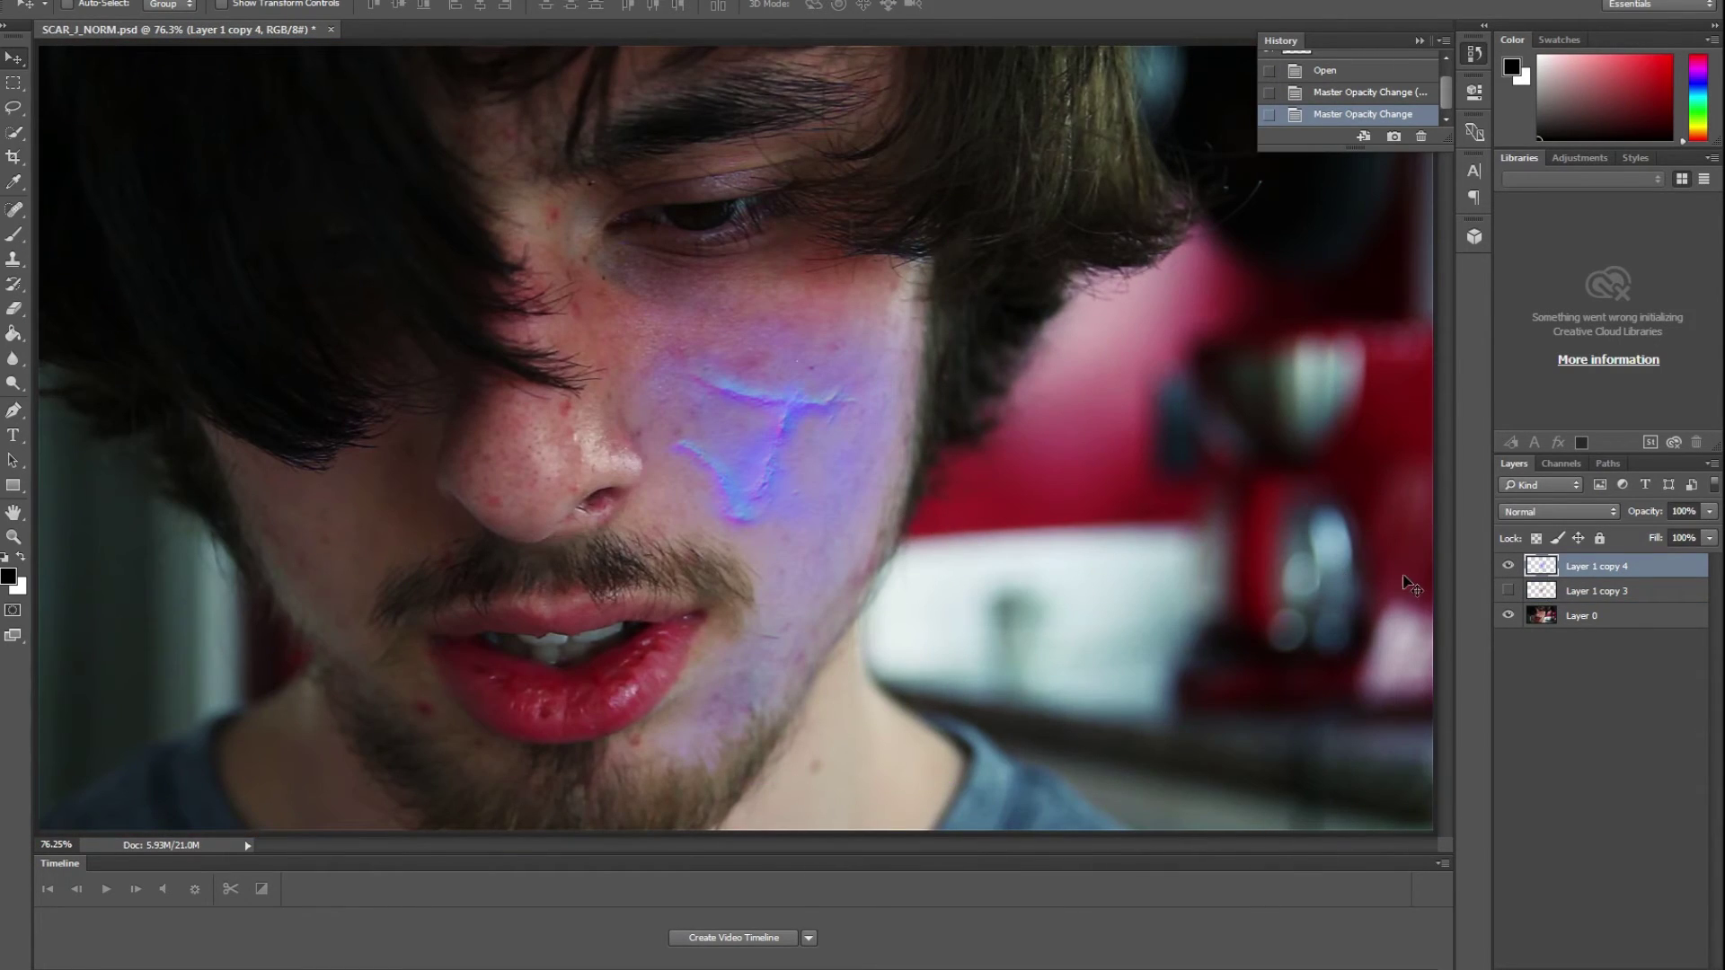
Step: Hide the normal-map scar and leave the red scar and Layer 0 visible
click(1509, 566)
click(1508, 590)
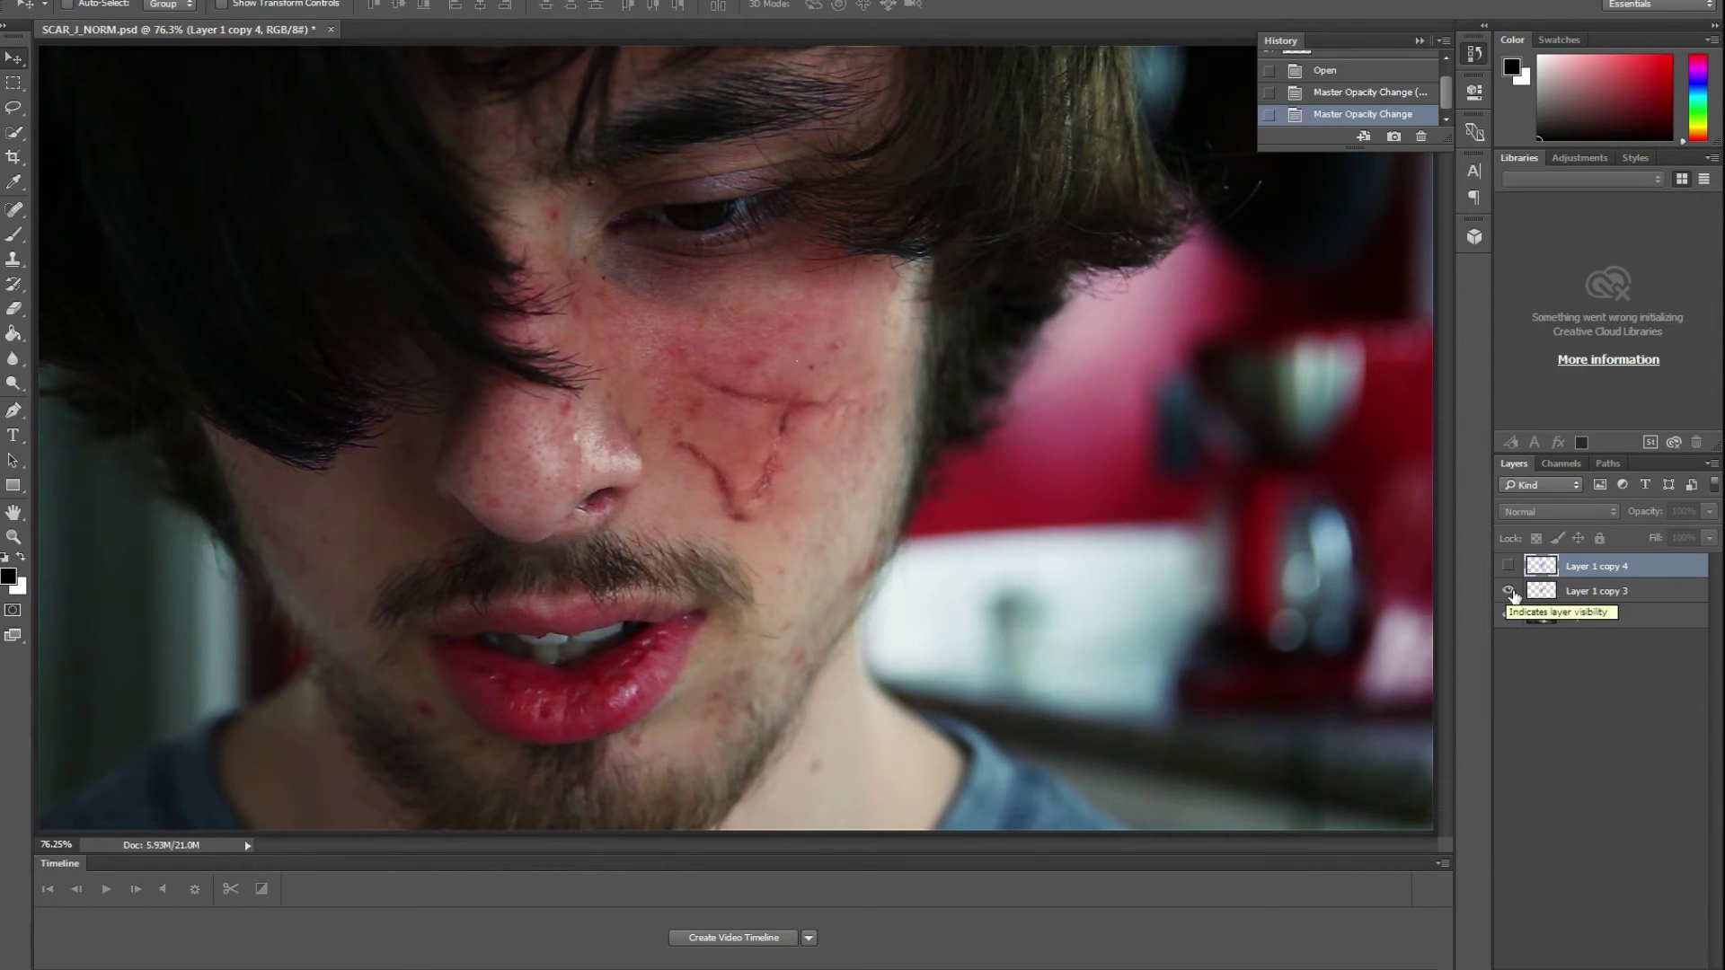
click(1509, 590)
click(1508, 590)
click(1508, 590)
alt+click(1510, 593)
alt+click(1510, 593)
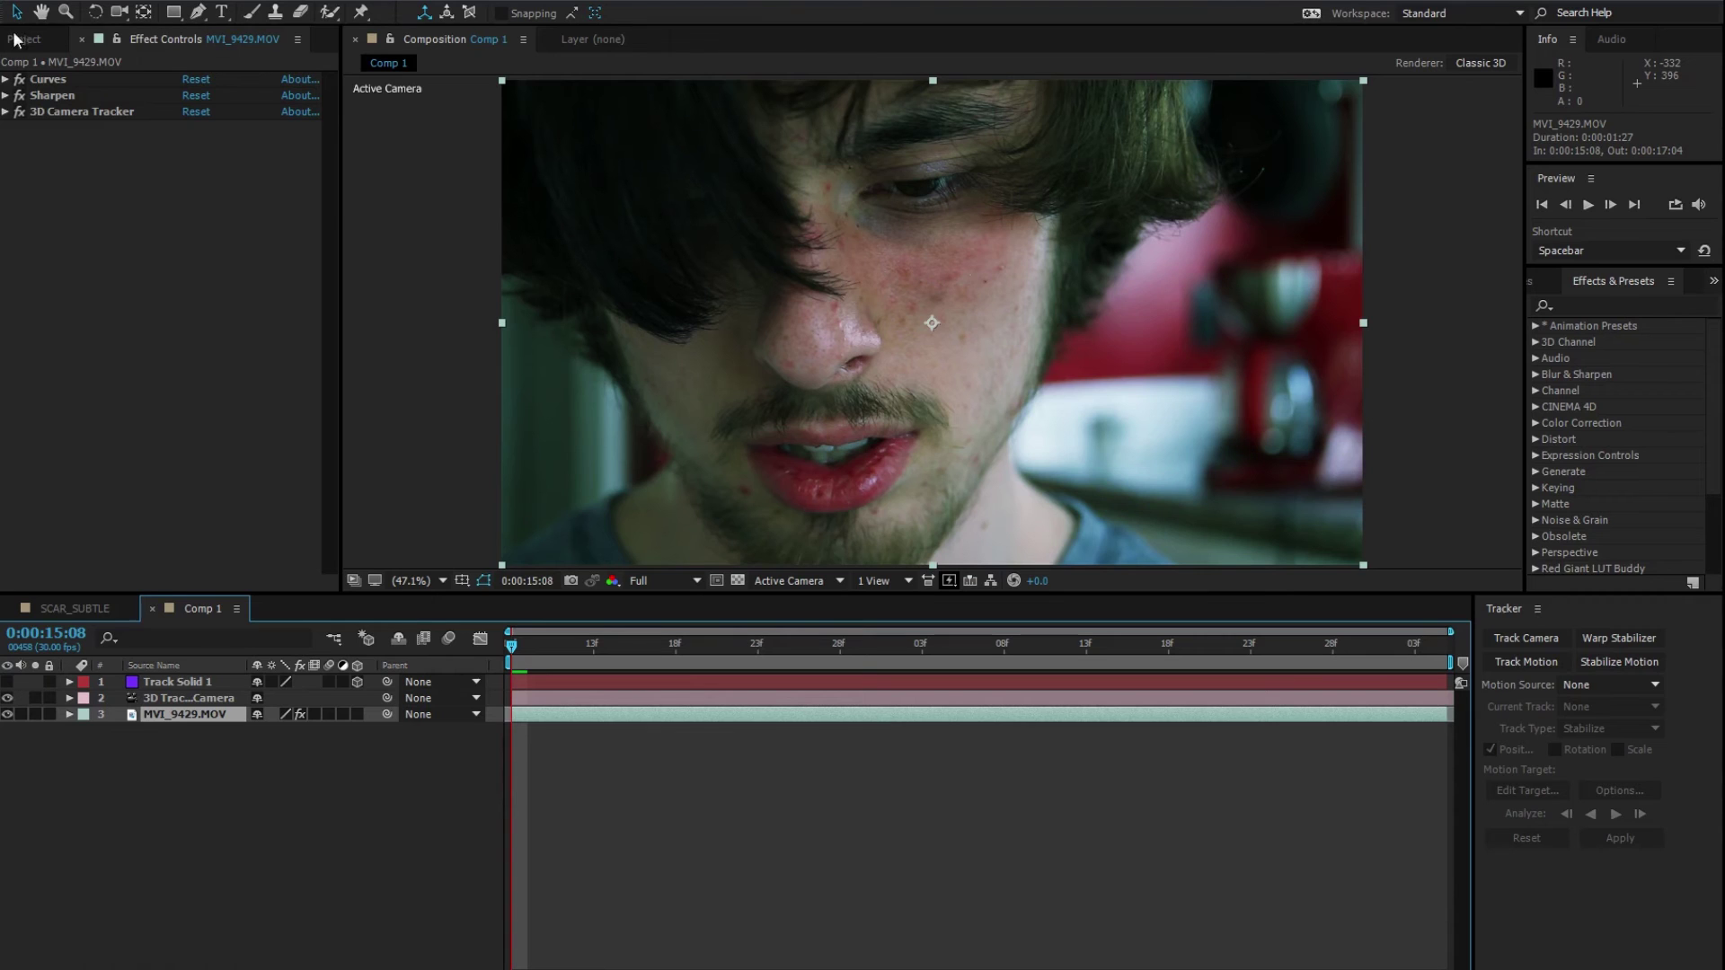
Step: Drag SCAR_J.psd from the Project panel into Comp 1 and turn Track Solid 1 back on
click(24, 39)
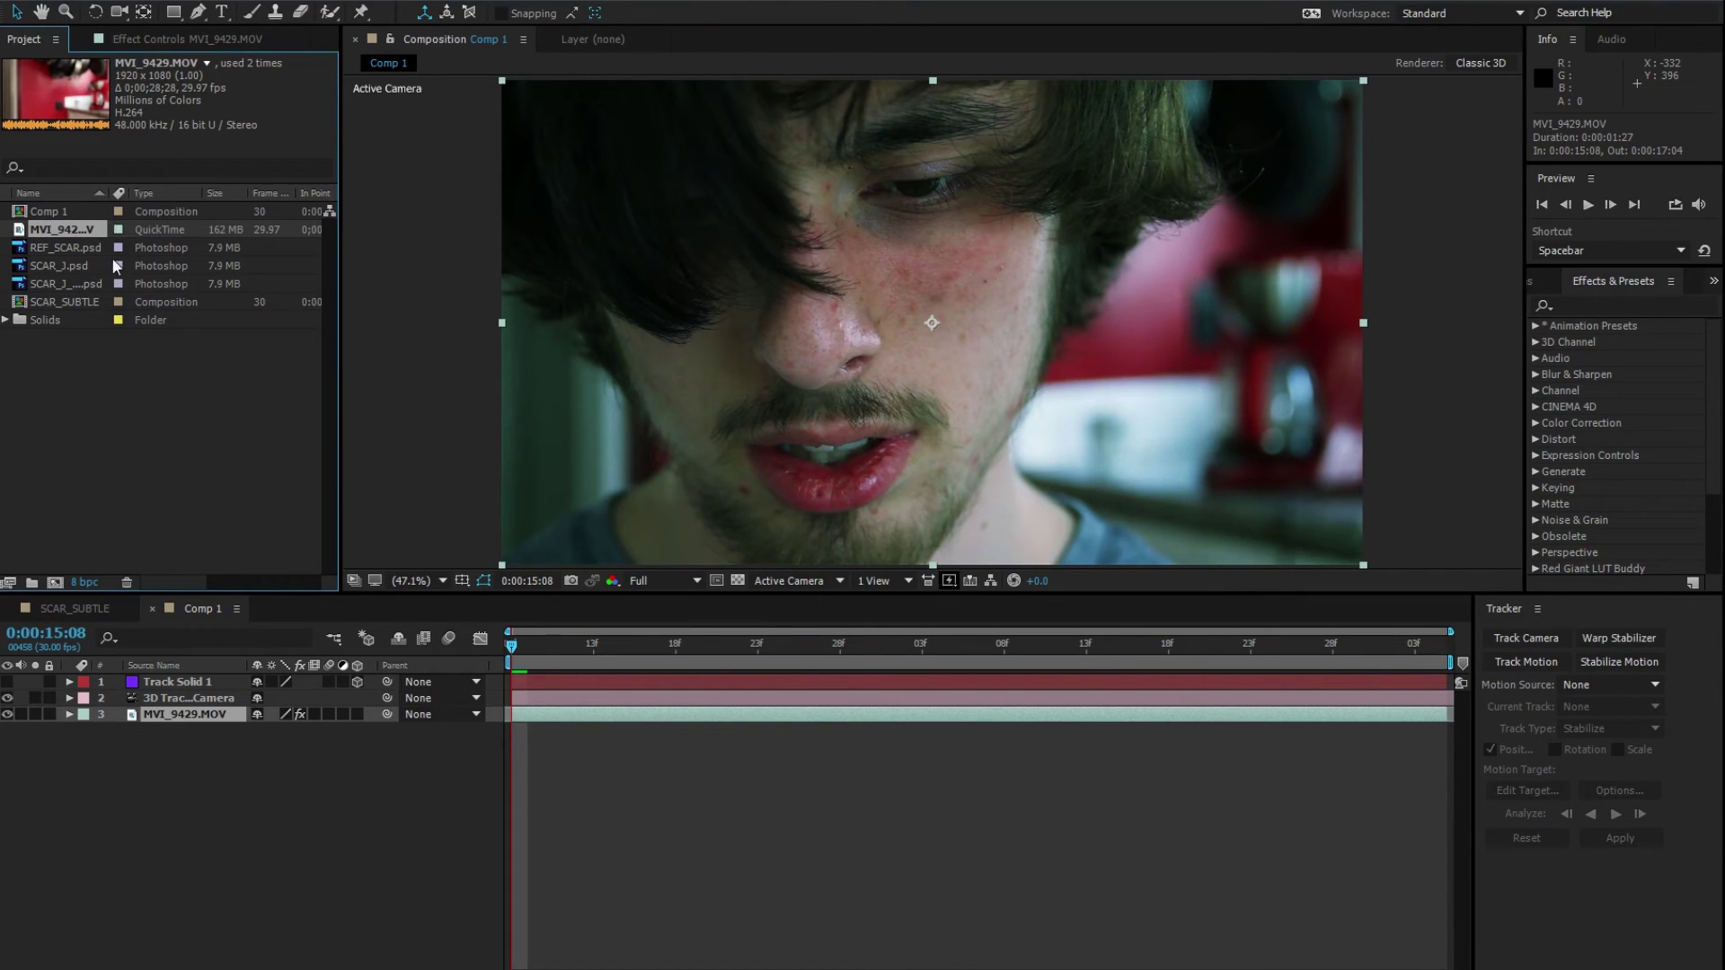
click(73, 267)
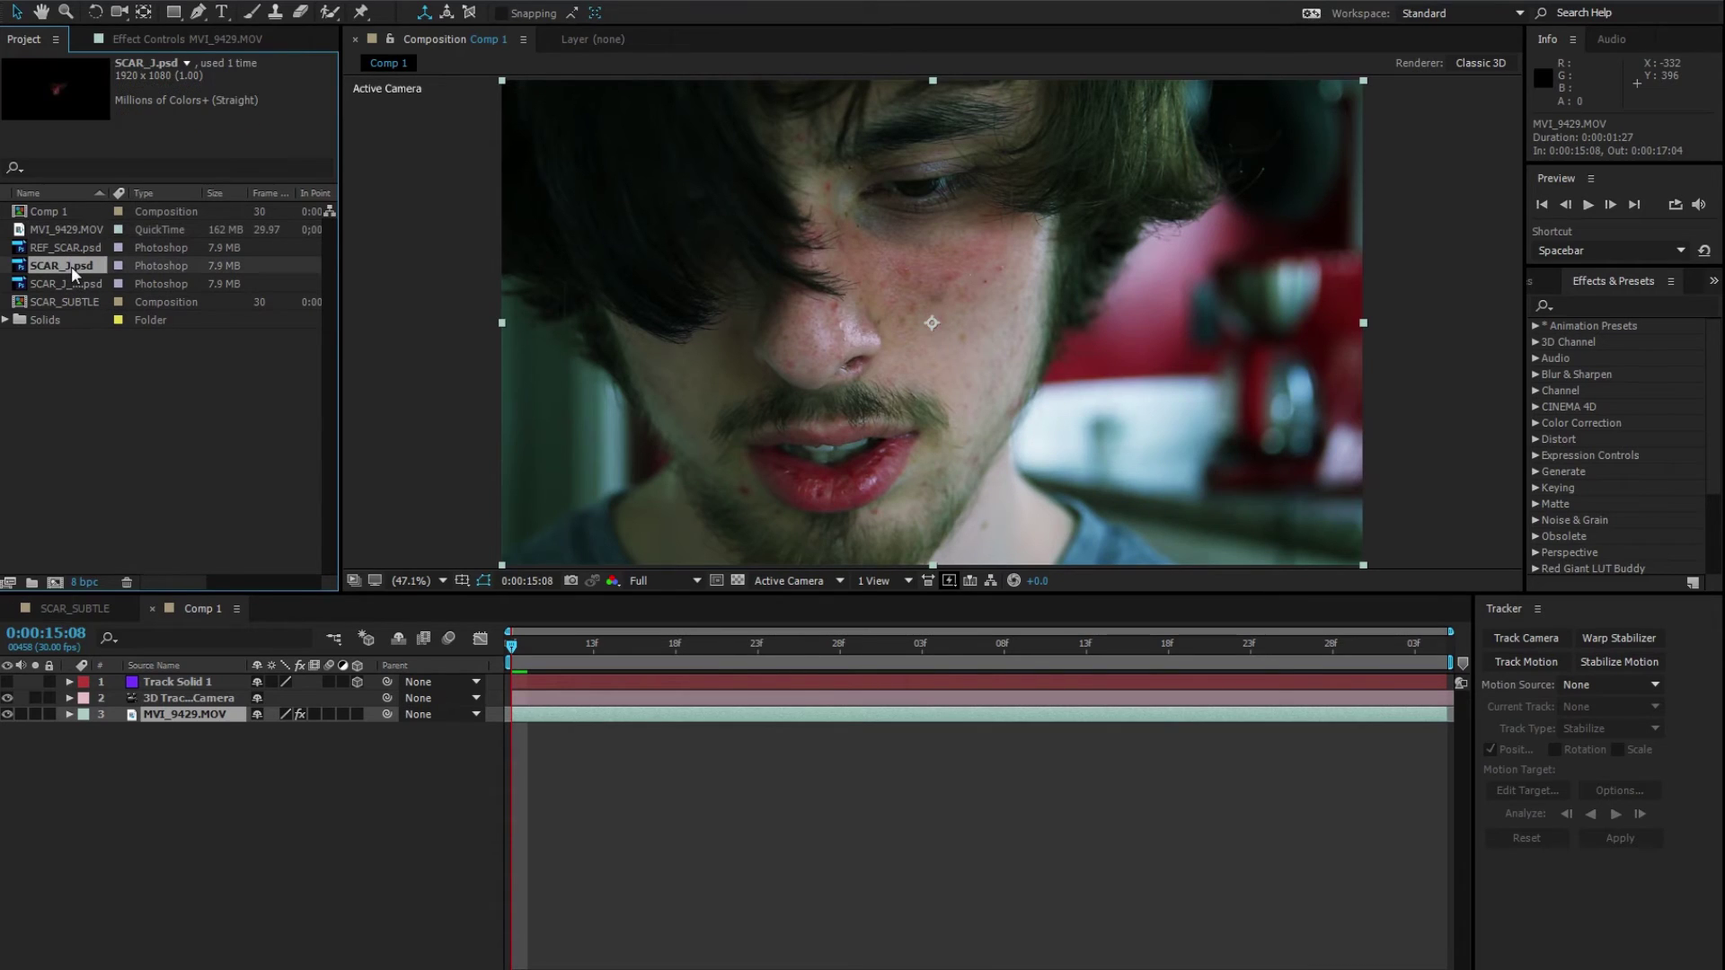
drag(68, 266, 169, 684)
click(7, 699)
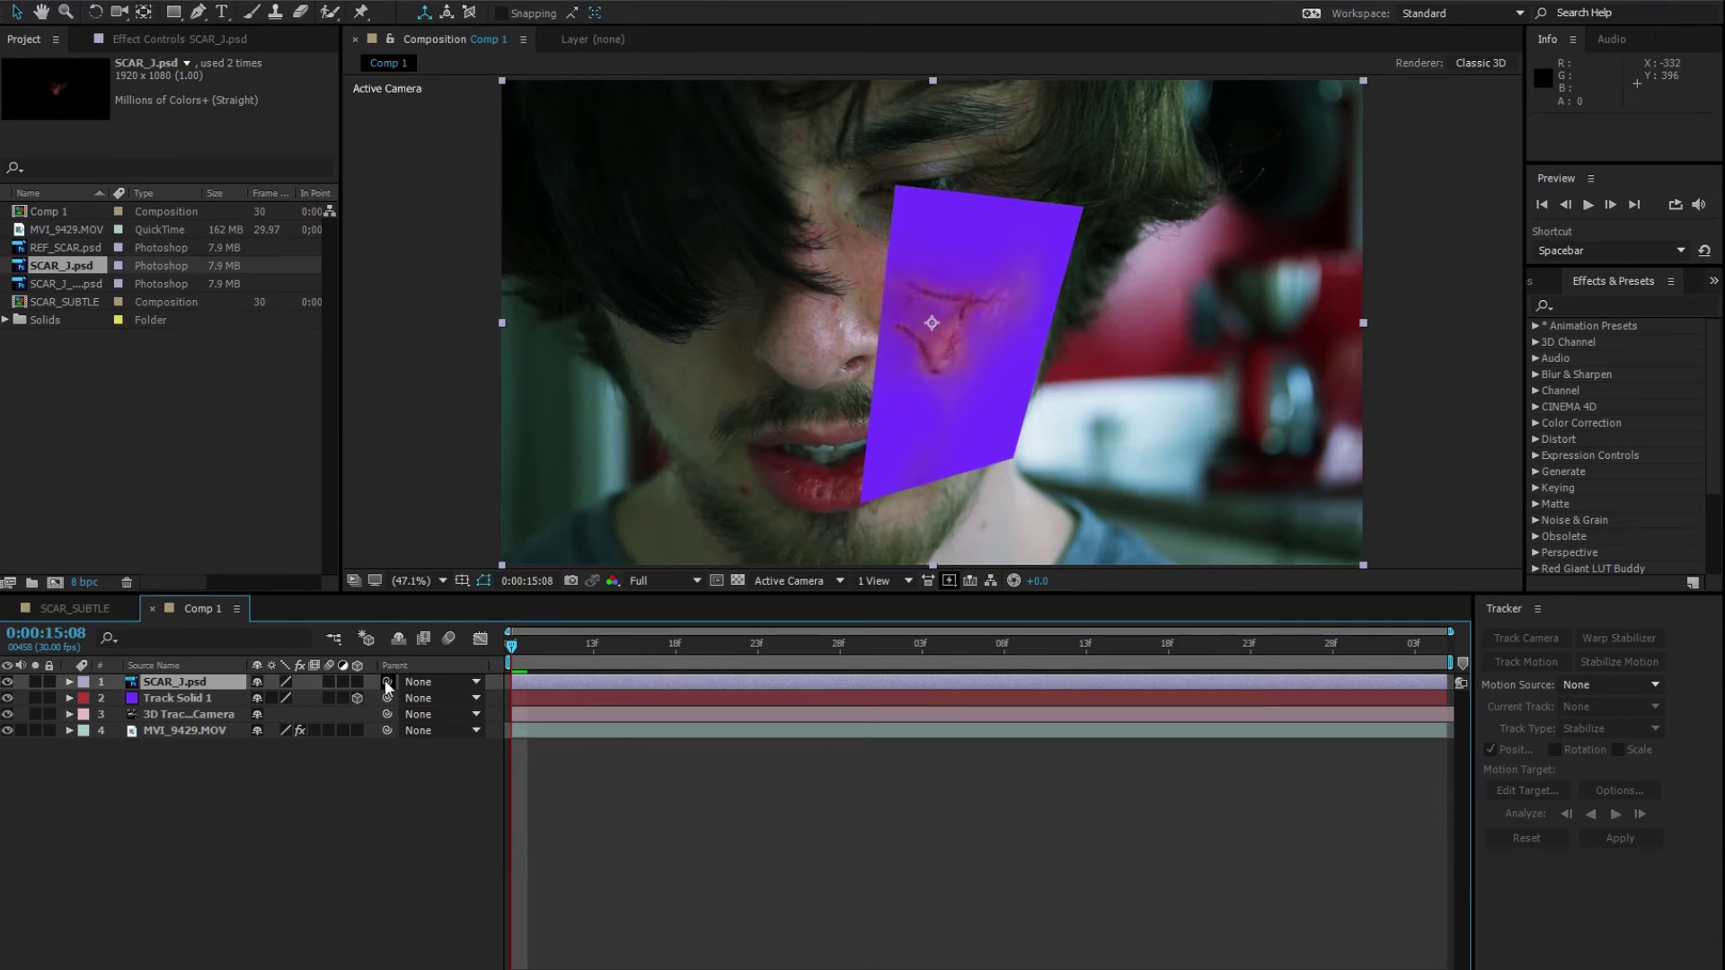
Step: Parent SCAR_J.psd to Track Solid 1 and make it a 3D layer
drag(385, 680, 249, 699)
drag(524, 663, 275, 677)
click(356, 682)
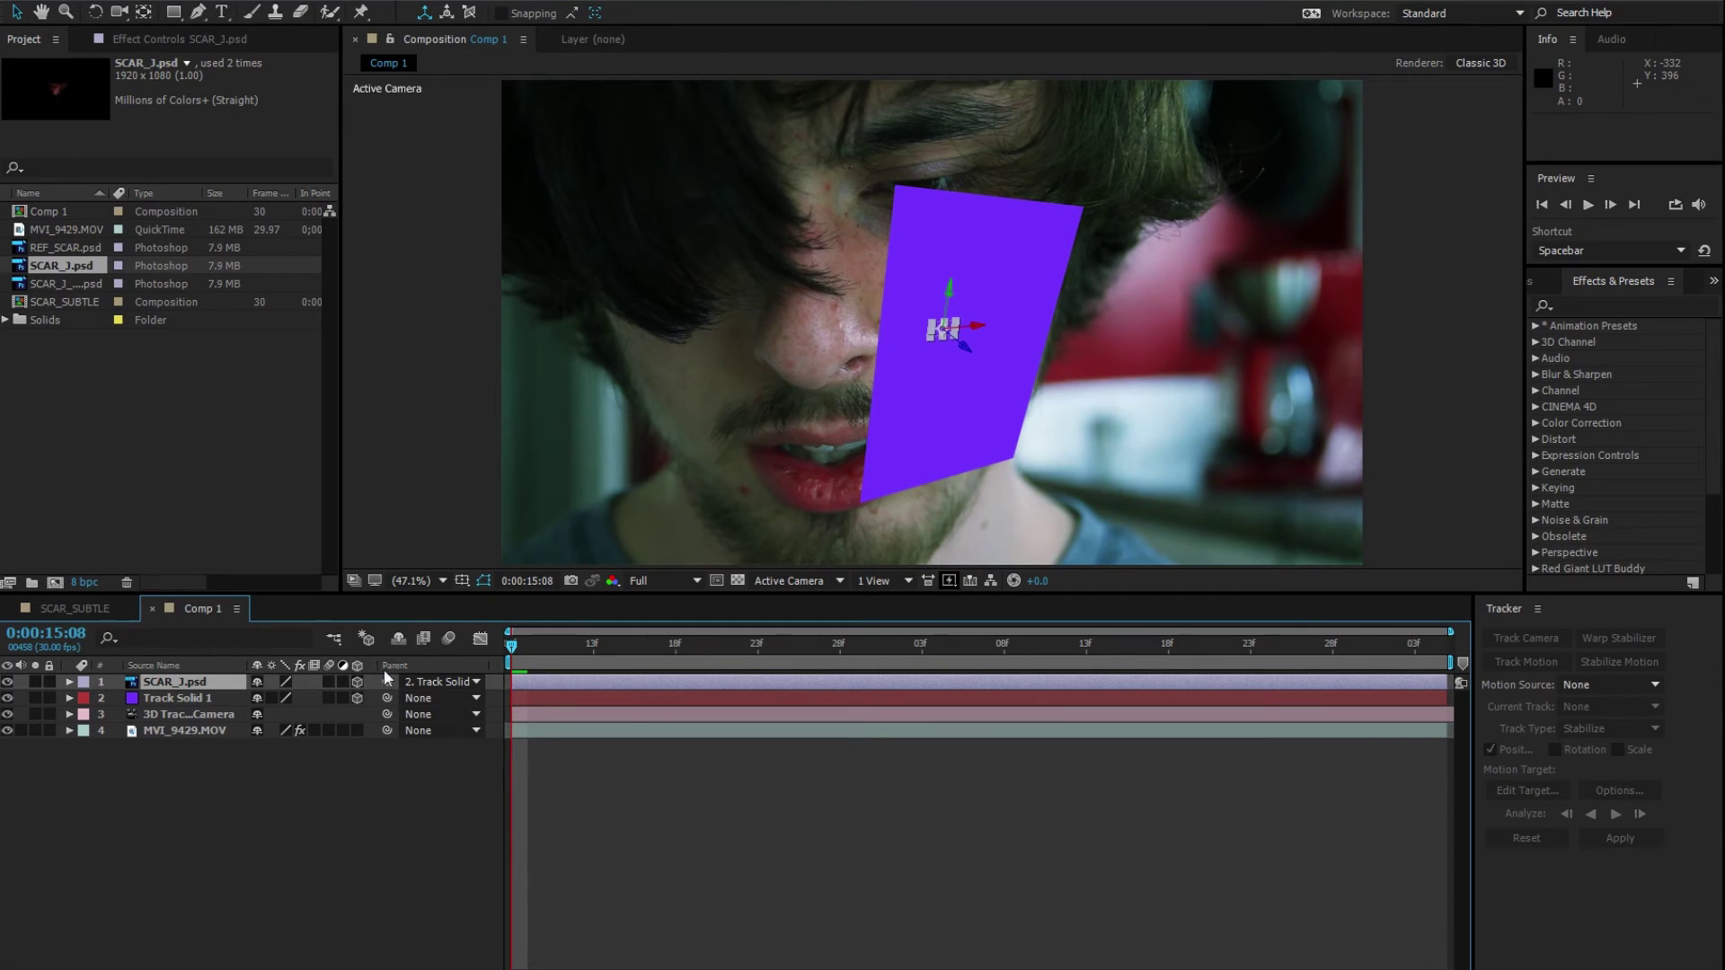
Step: Scale SCAR_J.psd up past 200% and hide Track Solid 1
key(s)
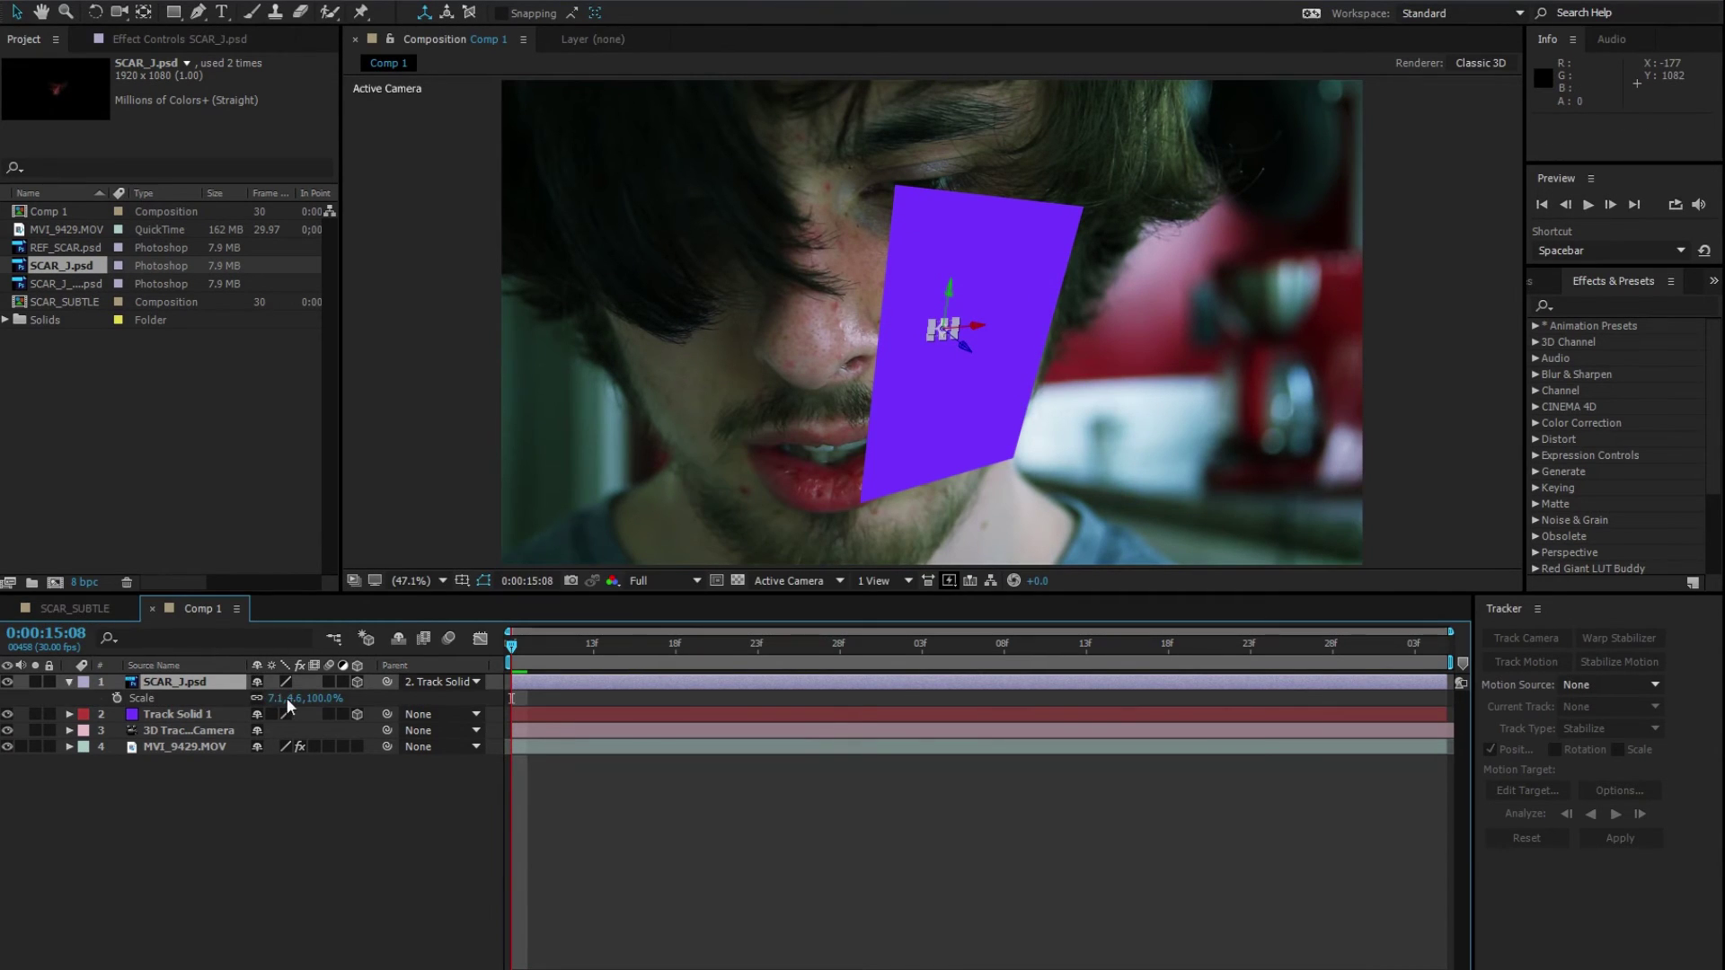
drag(282, 699, 285, 707)
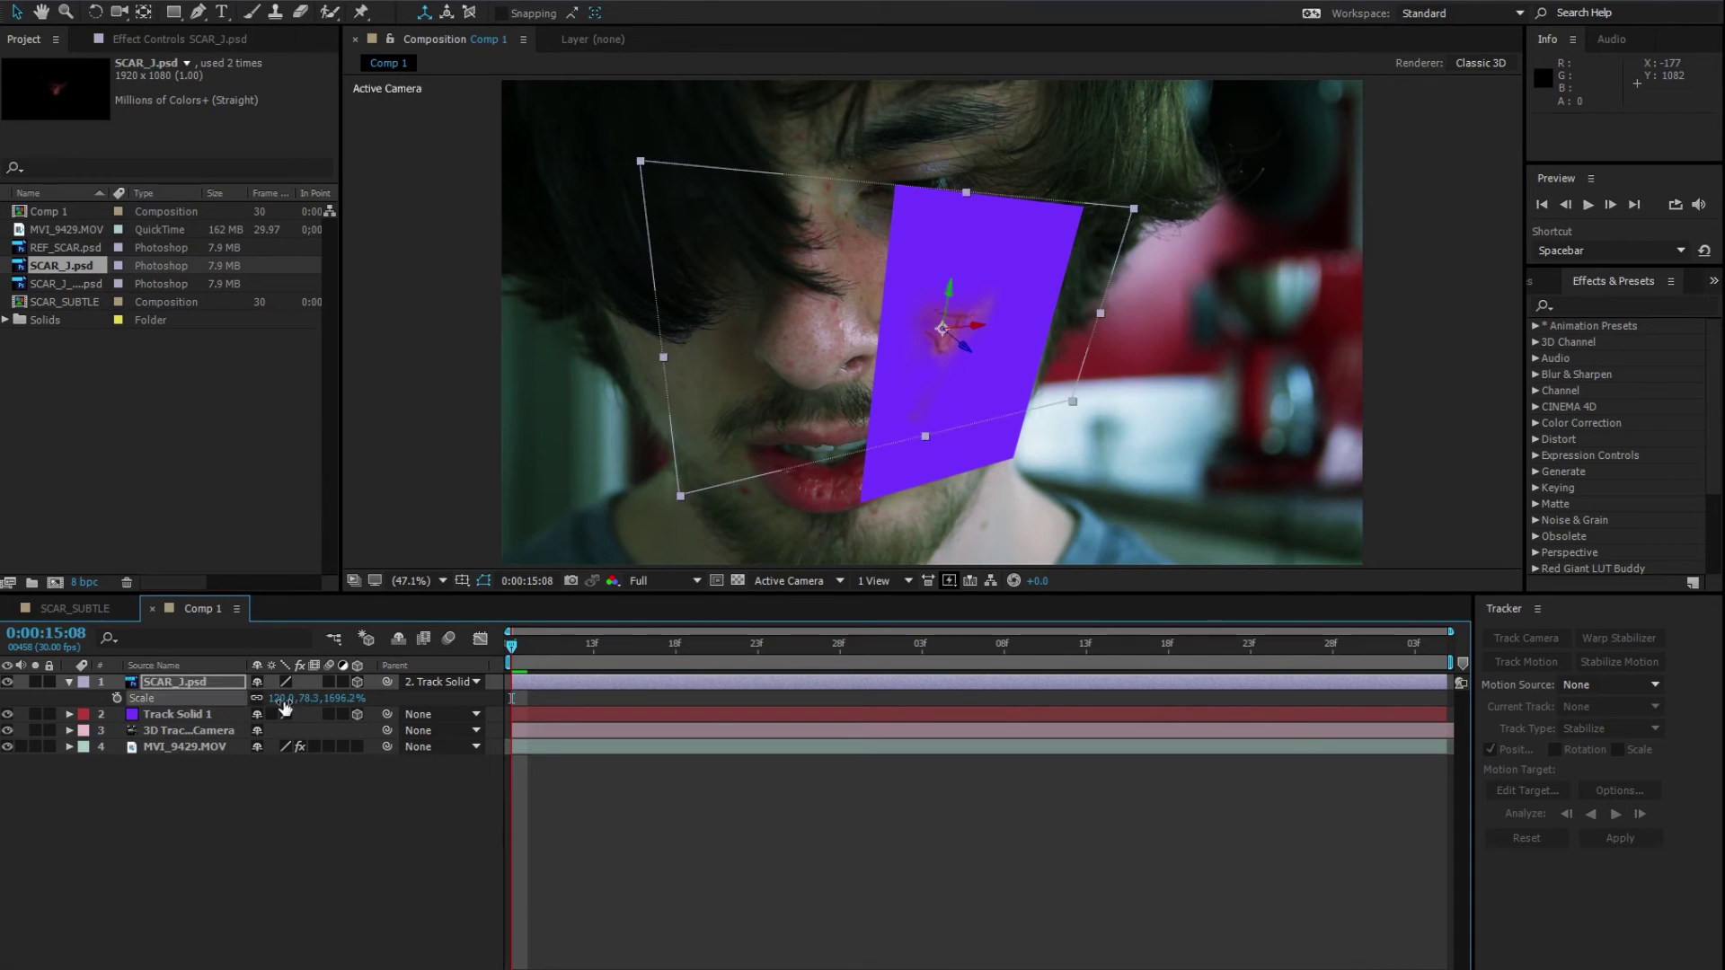
drag(360, 704, 490, 704)
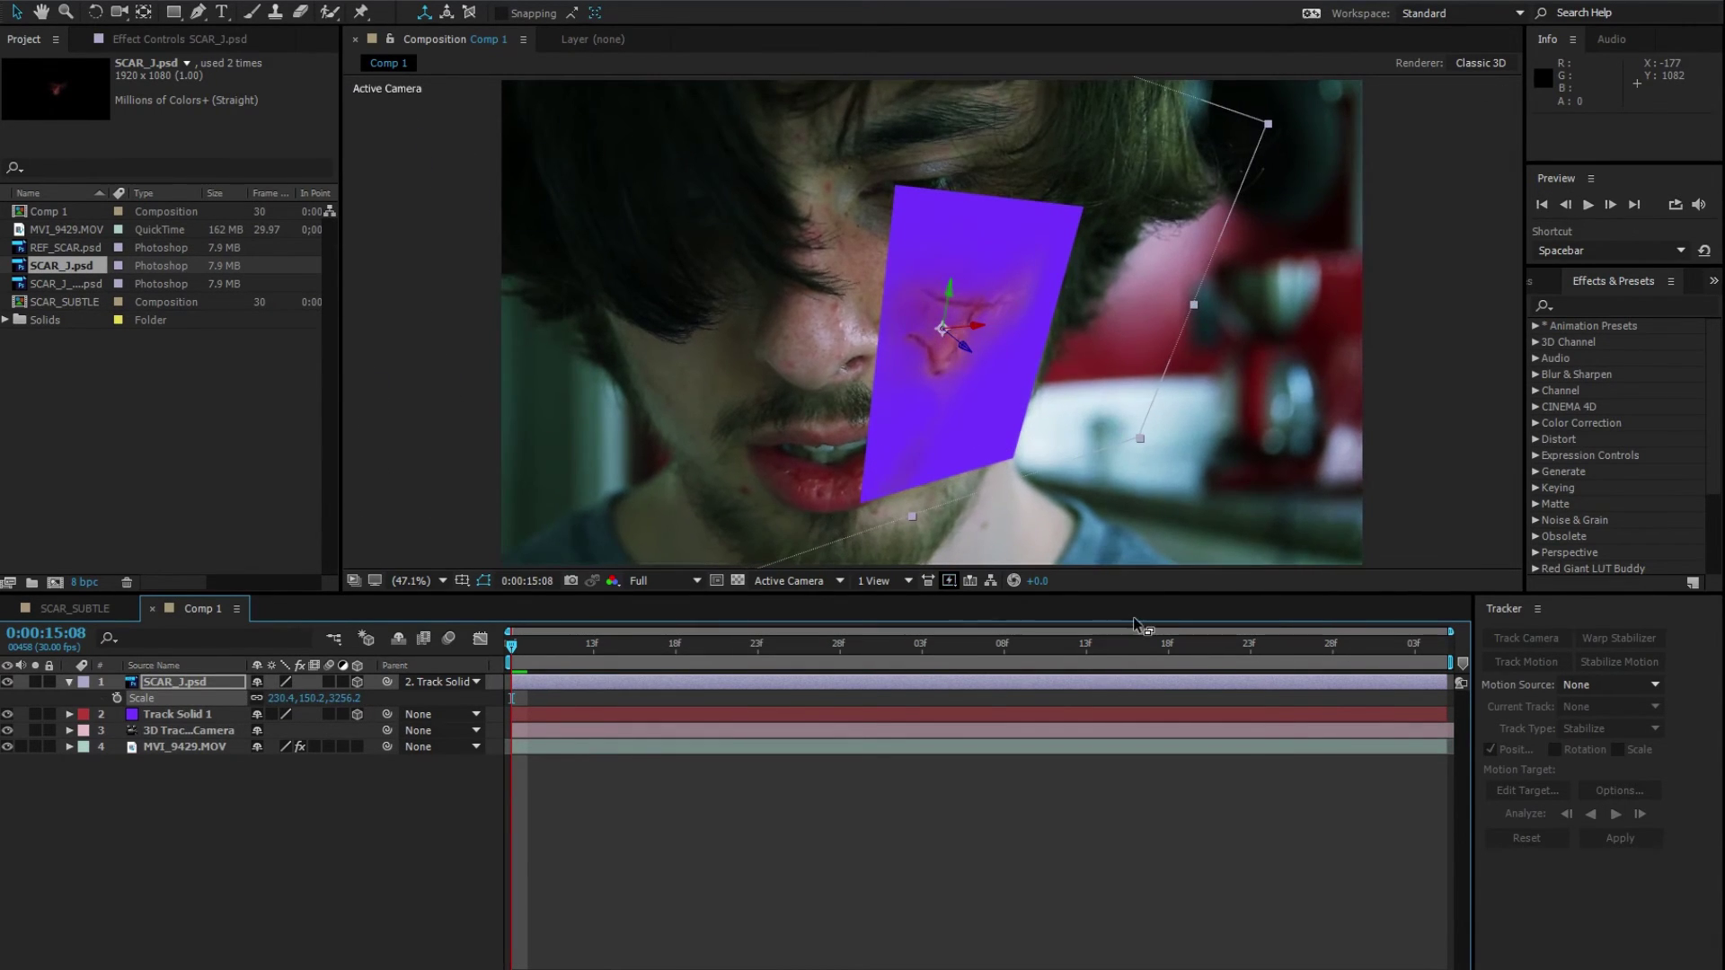
click(8, 714)
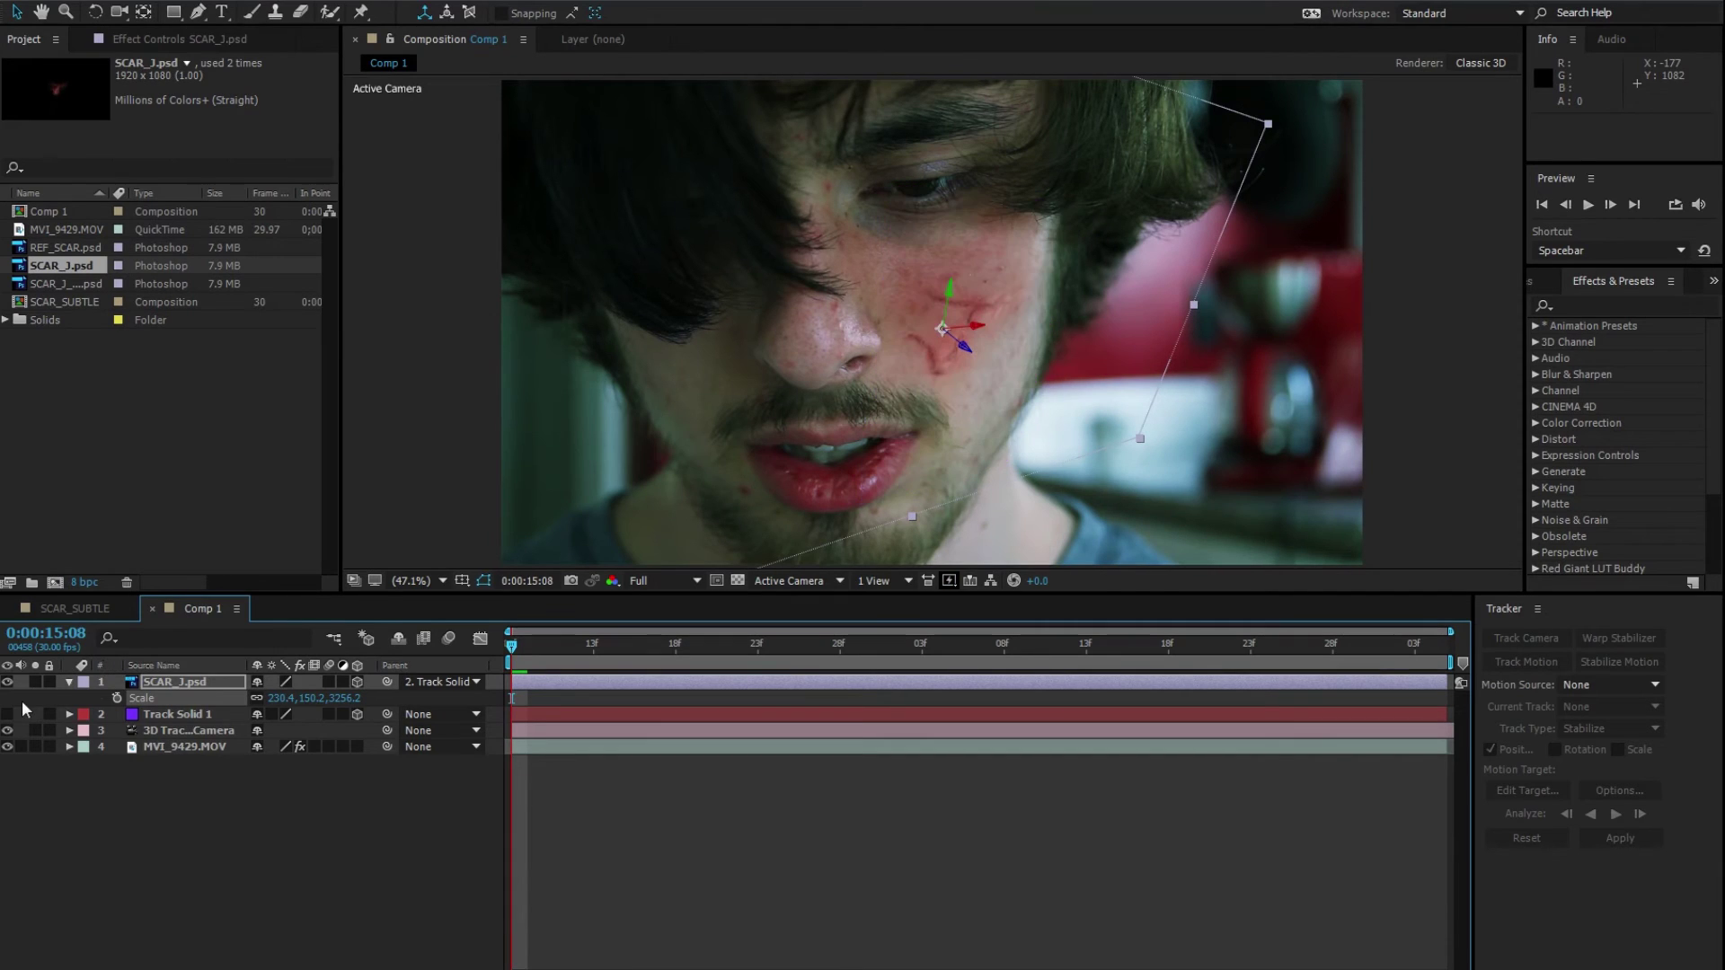
Step: Settle the scar's scale at 250% and preview it following the cheek
click(286, 698)
text(300)
key(Return)
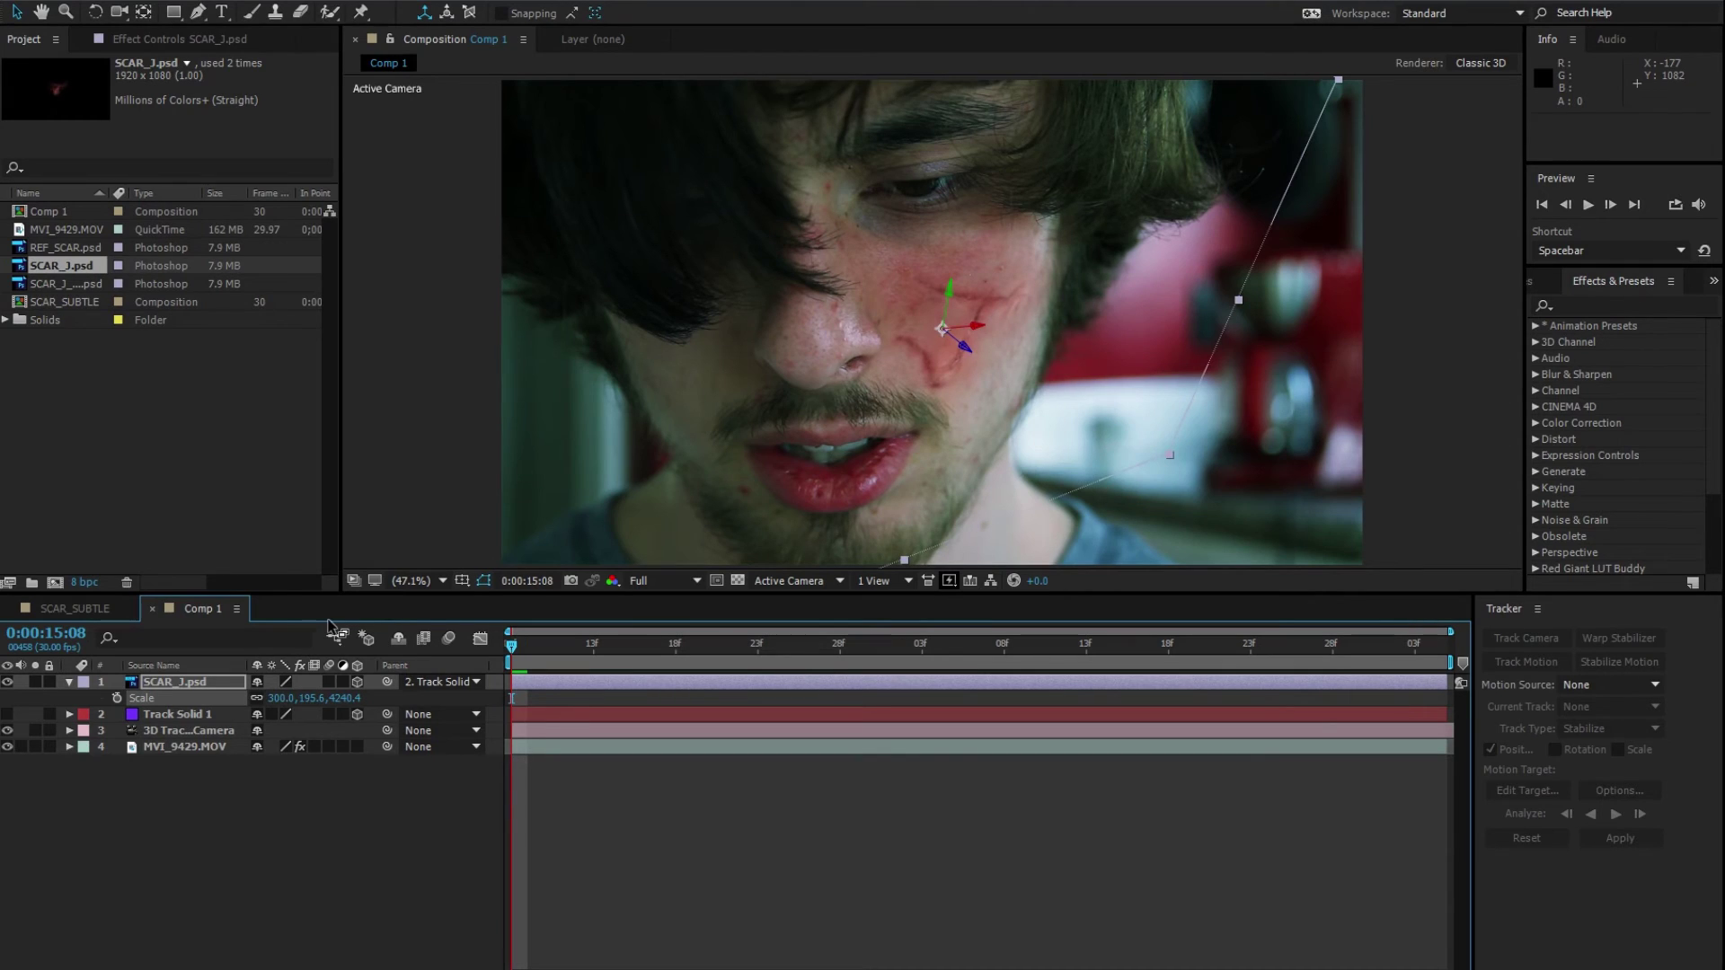
click(283, 702)
text(250)
key(Return)
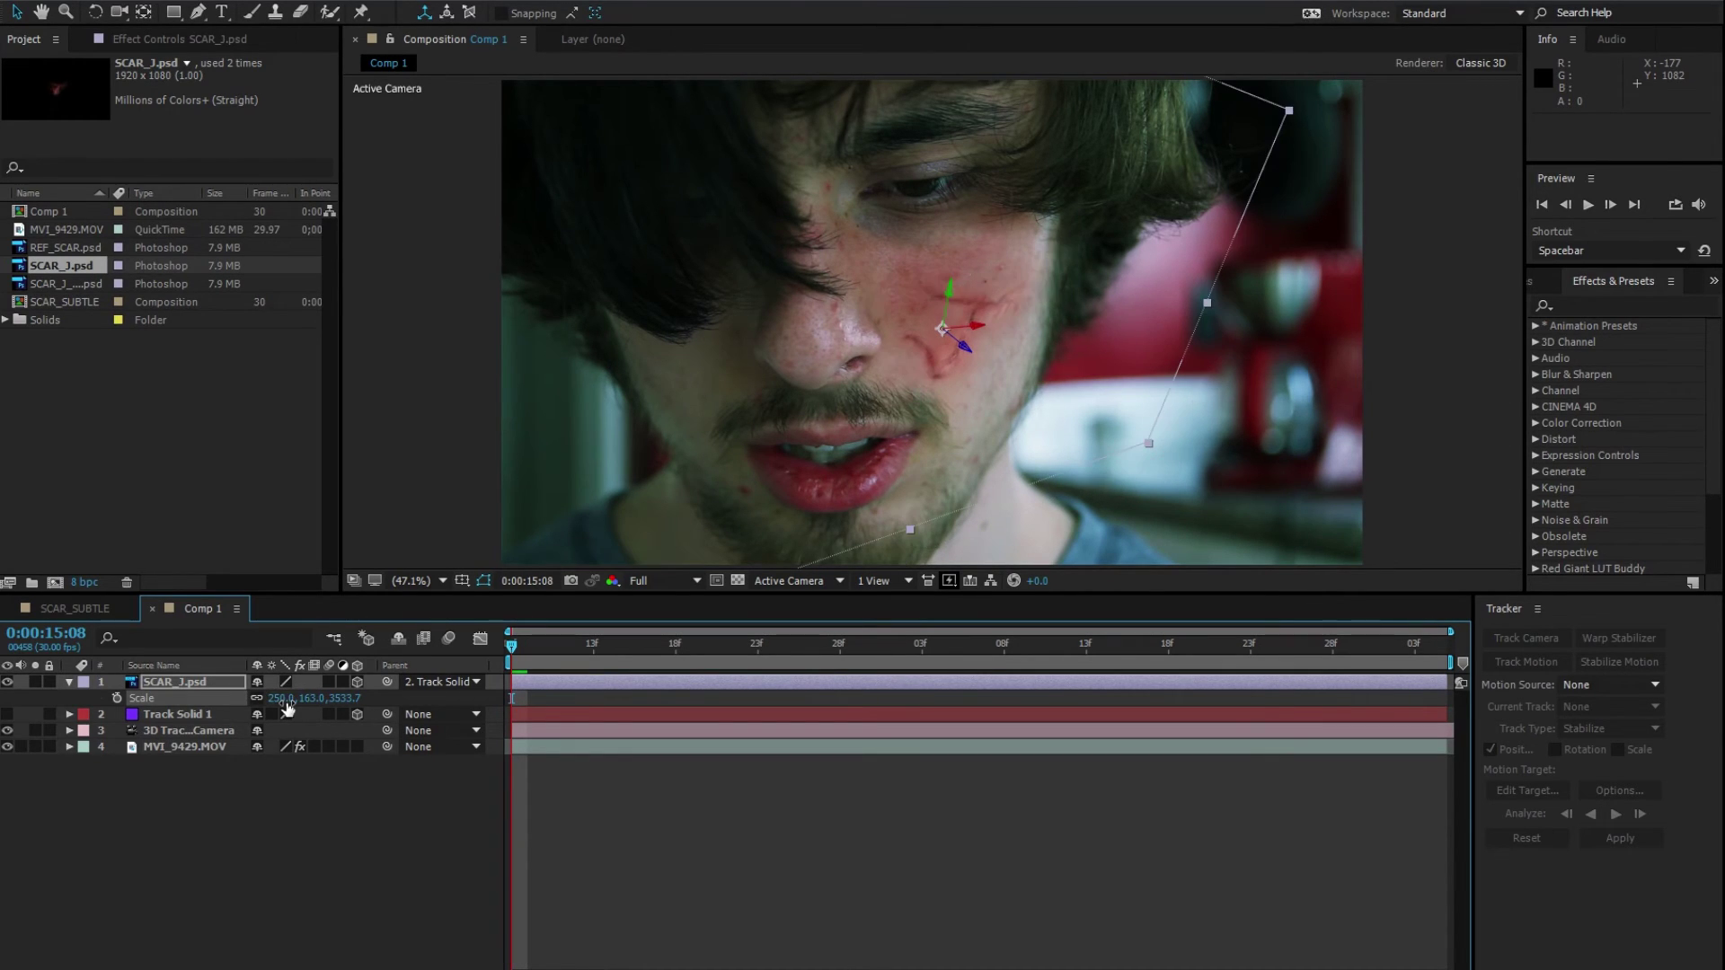
click(821, 860)
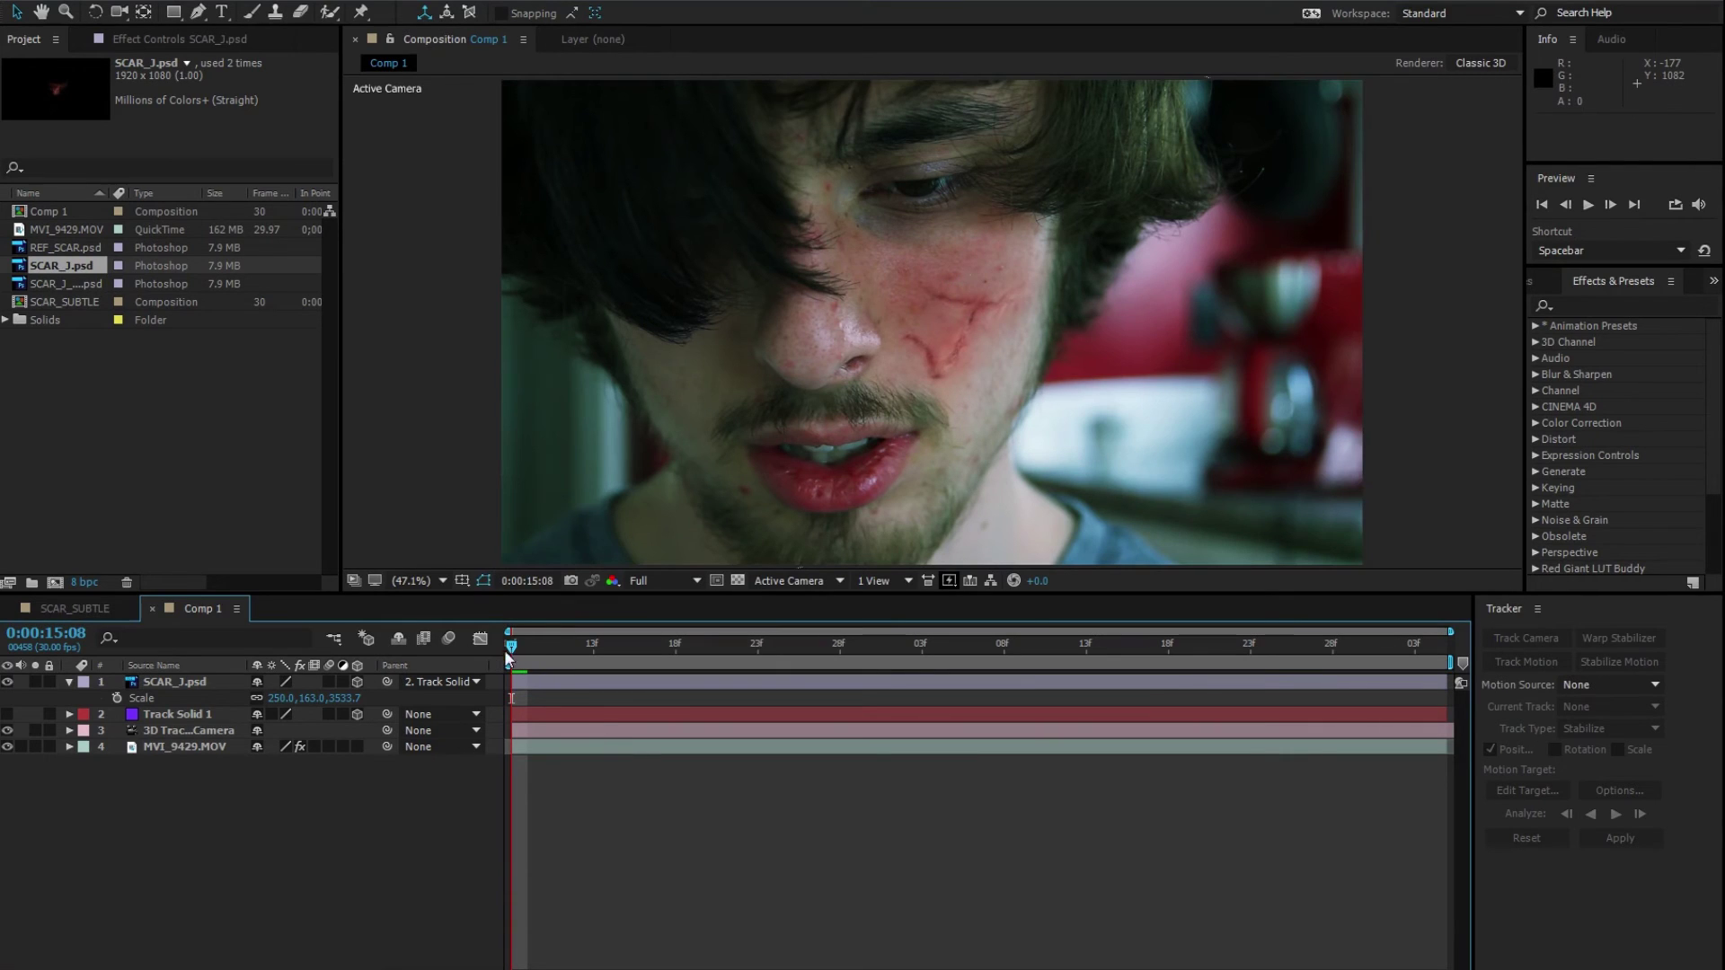
drag(533, 645, 323, 688)
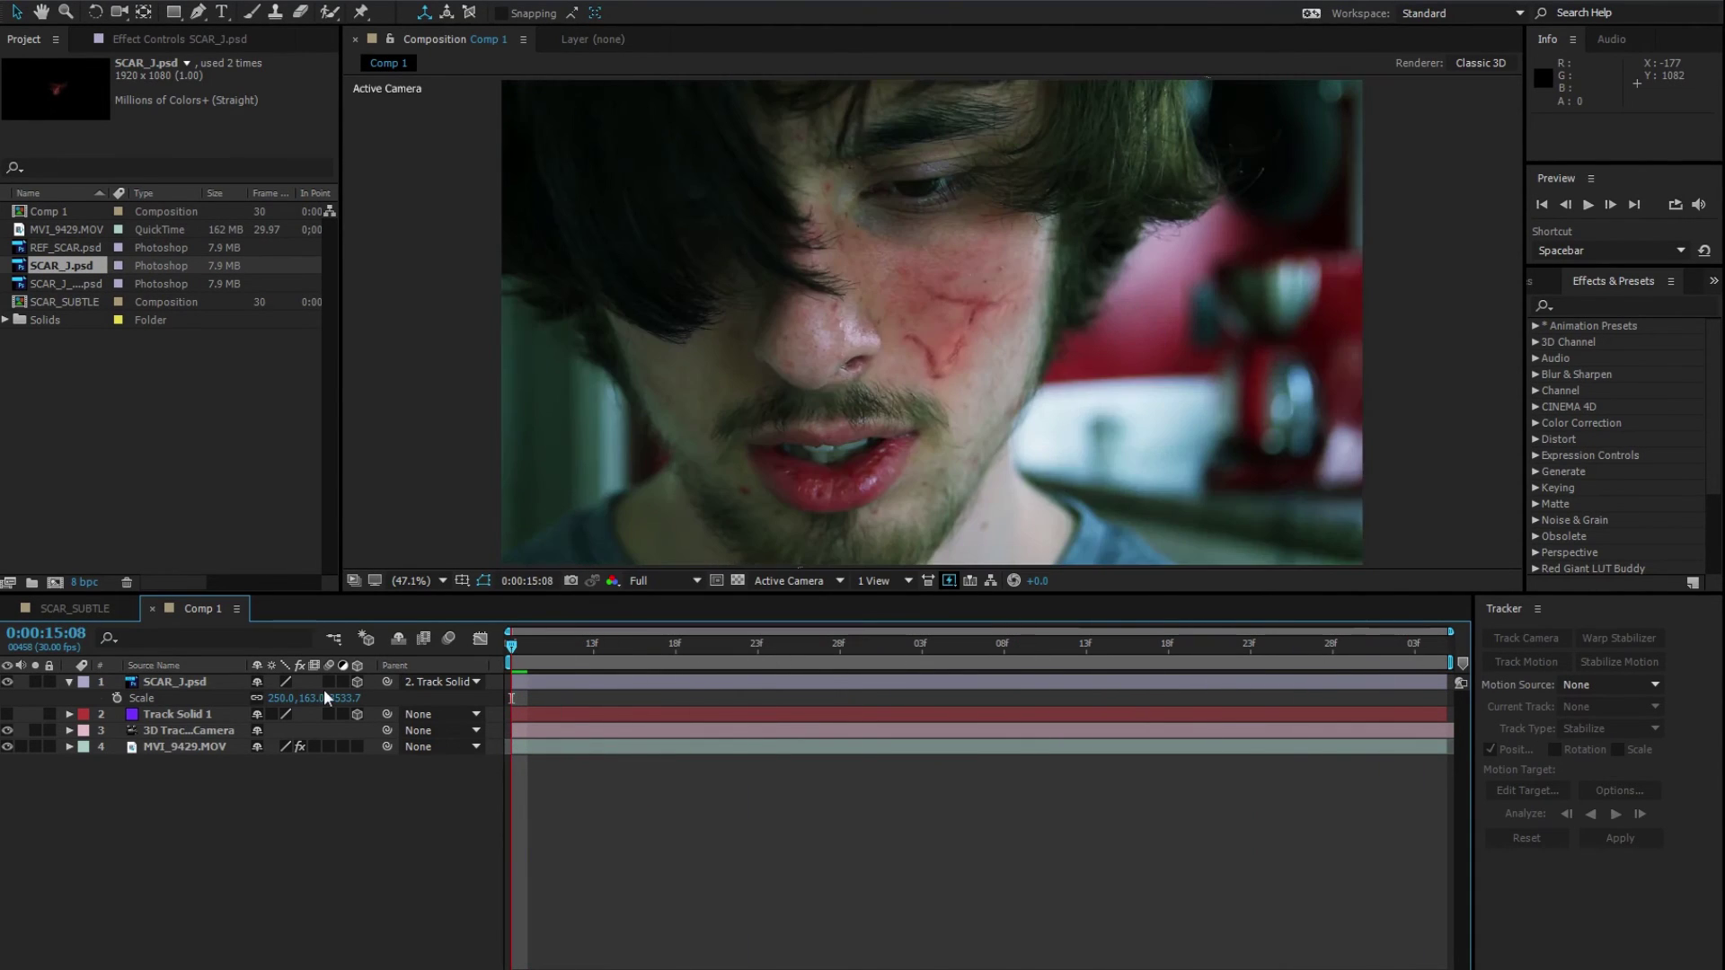
click(225, 687)
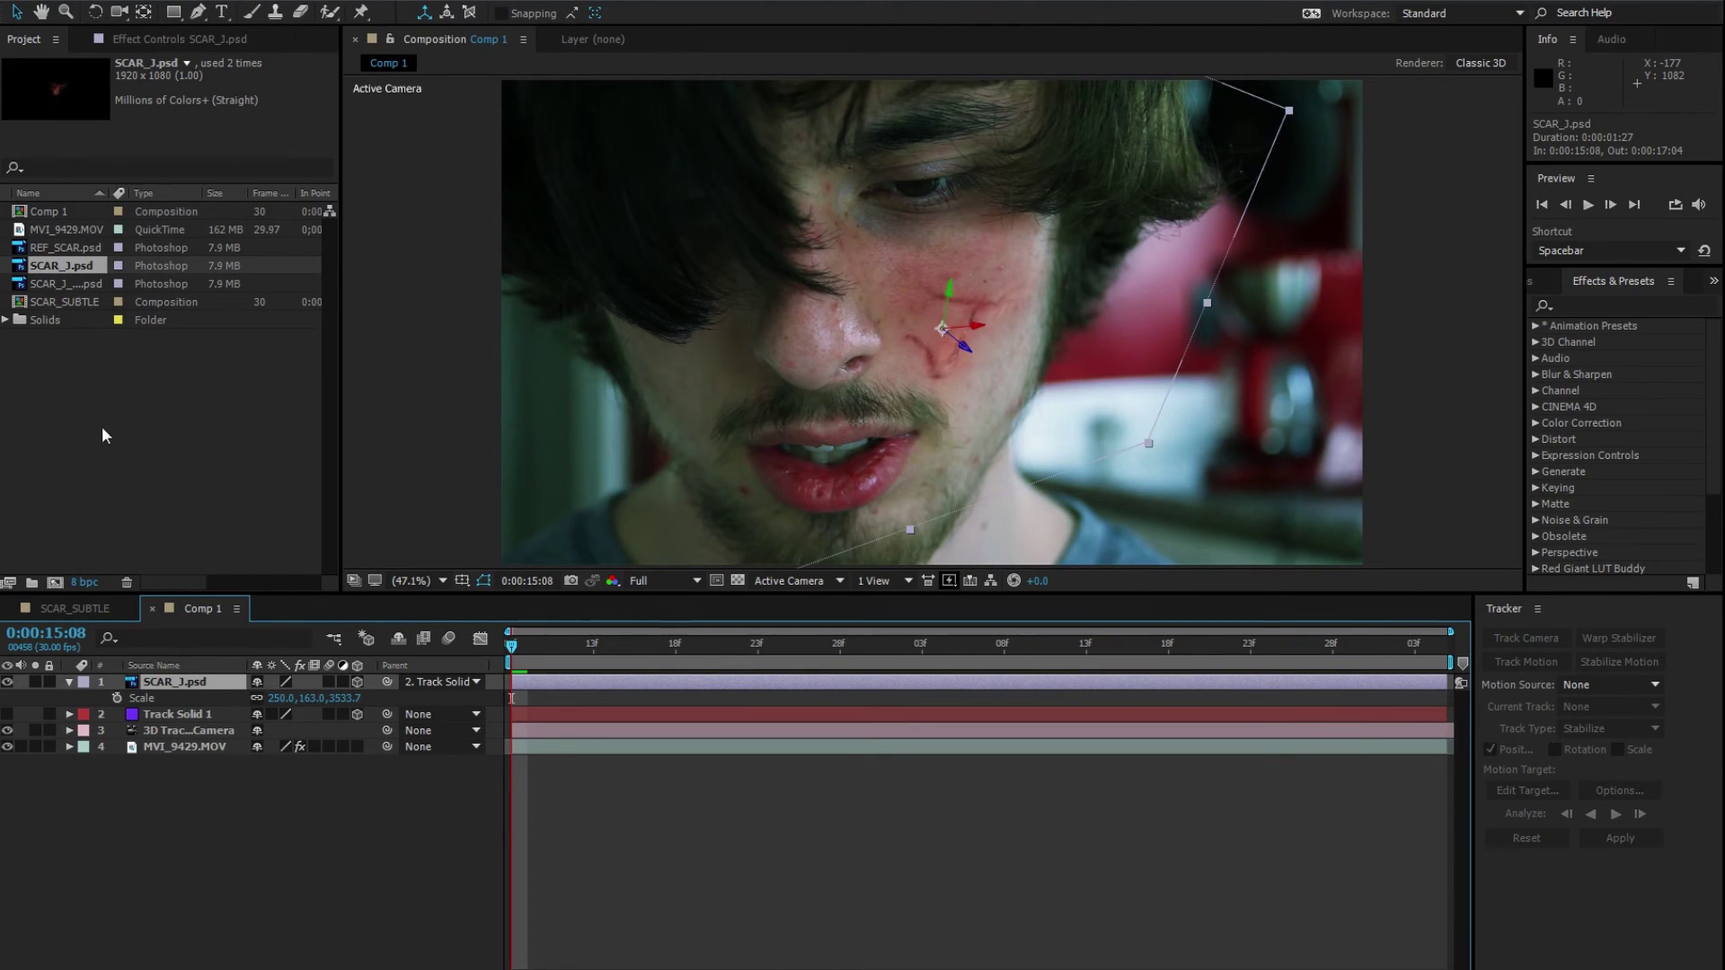
Step: Add REF_SCAR.psd below SCAR_J.psd, parented to Track Solid 1 as a 3D layer
click(90, 248)
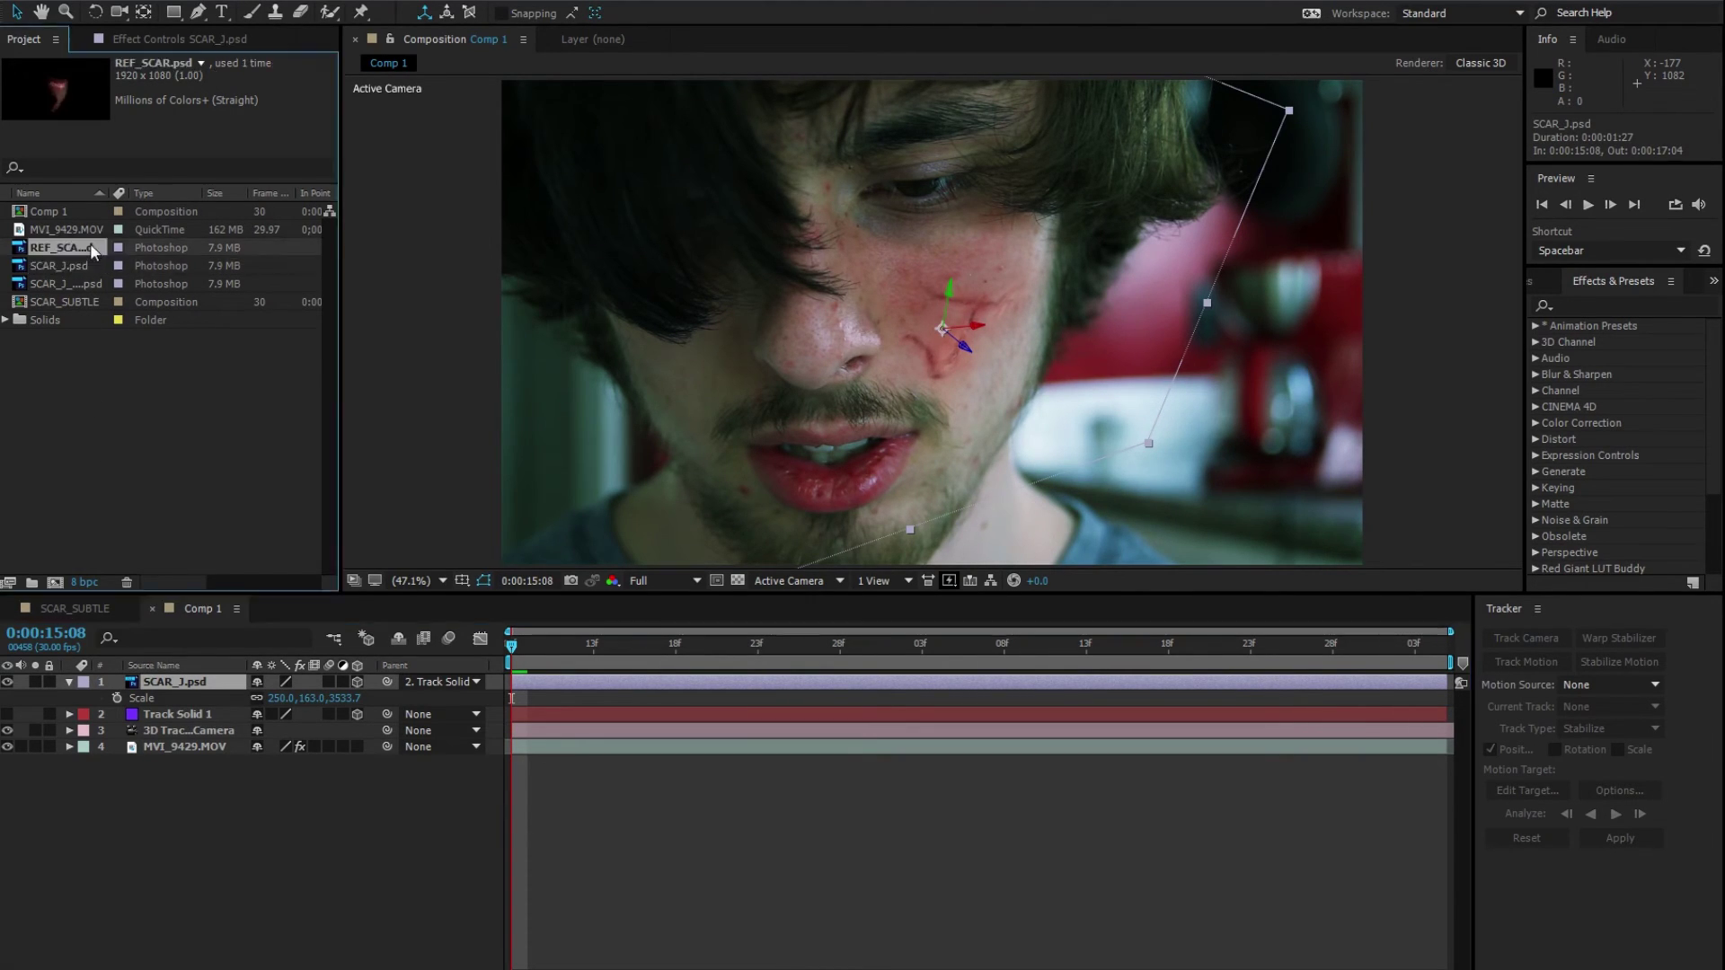
drag(94, 247, 202, 692)
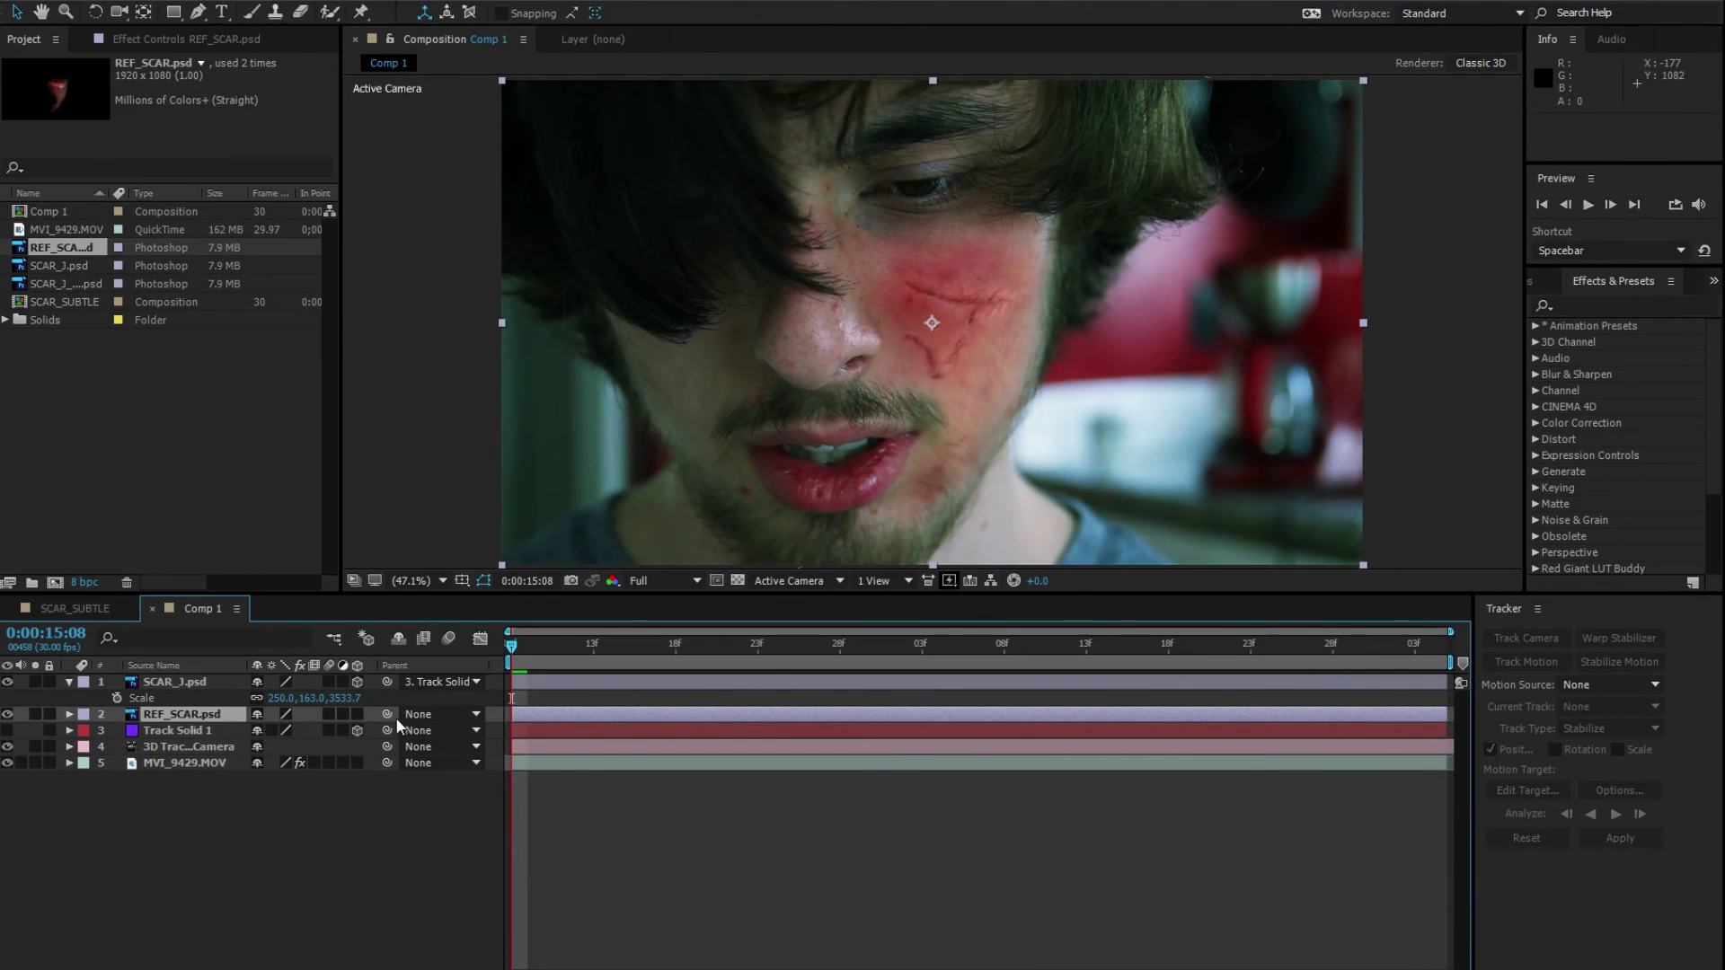
drag(387, 714, 219, 730)
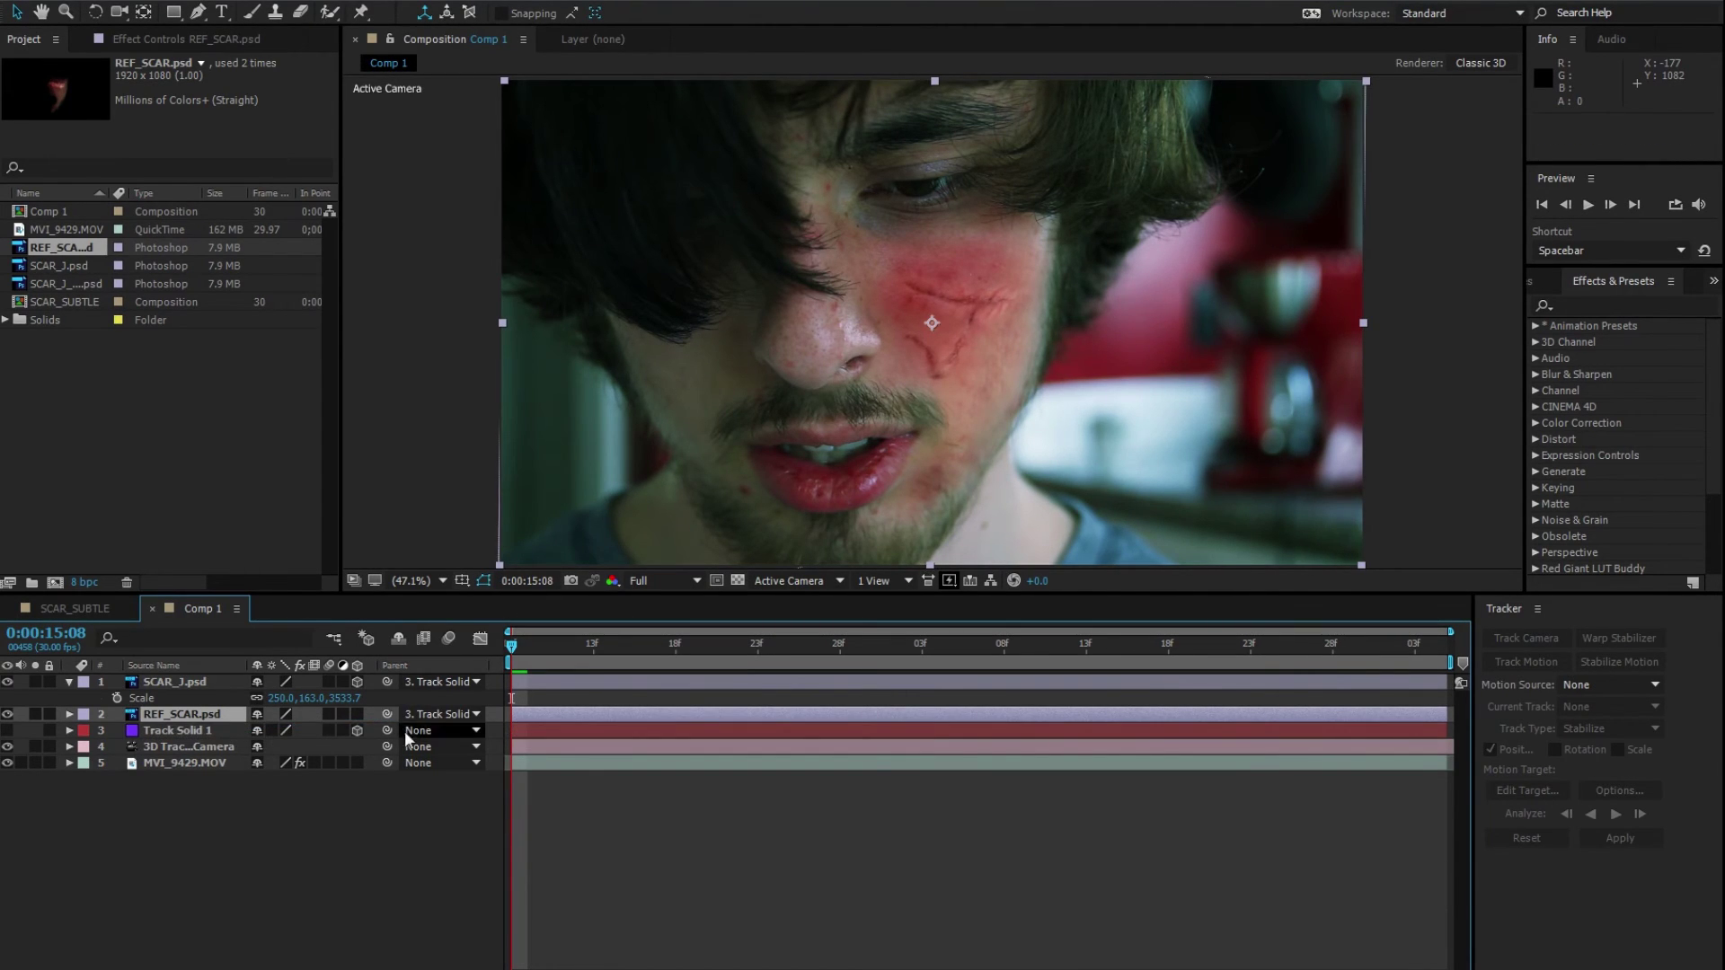
click(356, 715)
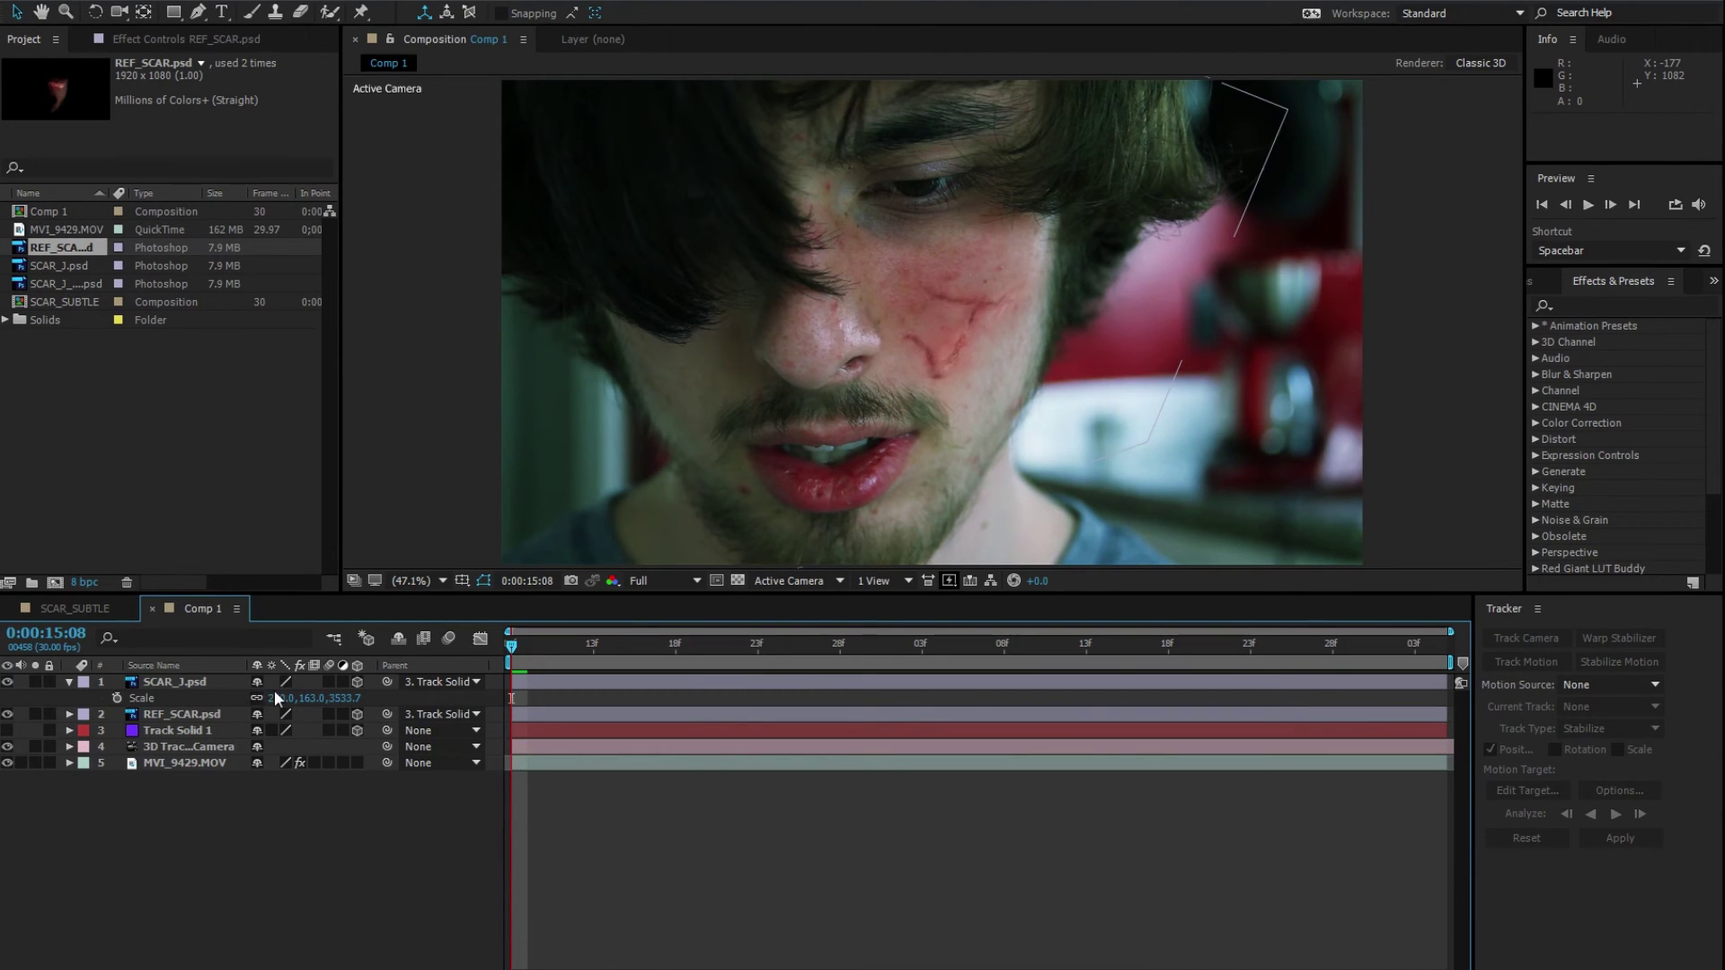
Step: Copy SCAR_J.psd's scale values onto REF_SCAR.psd
click(191, 698)
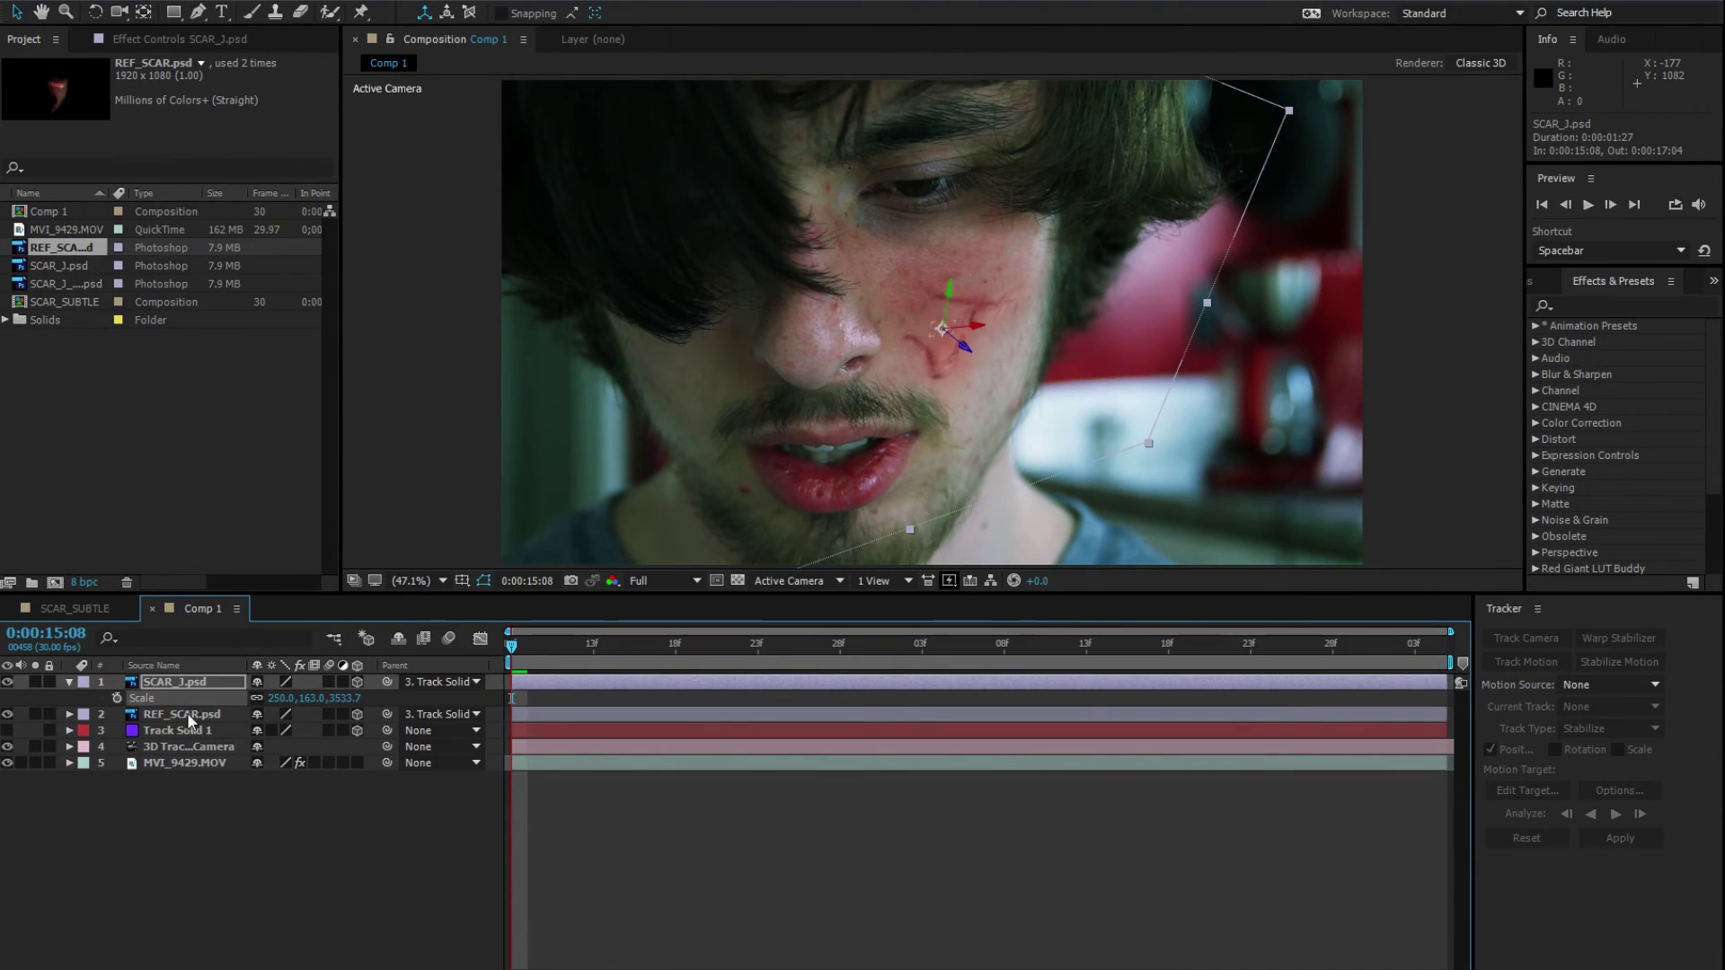
click(187, 714)
key(s)
key(ctrl+v)
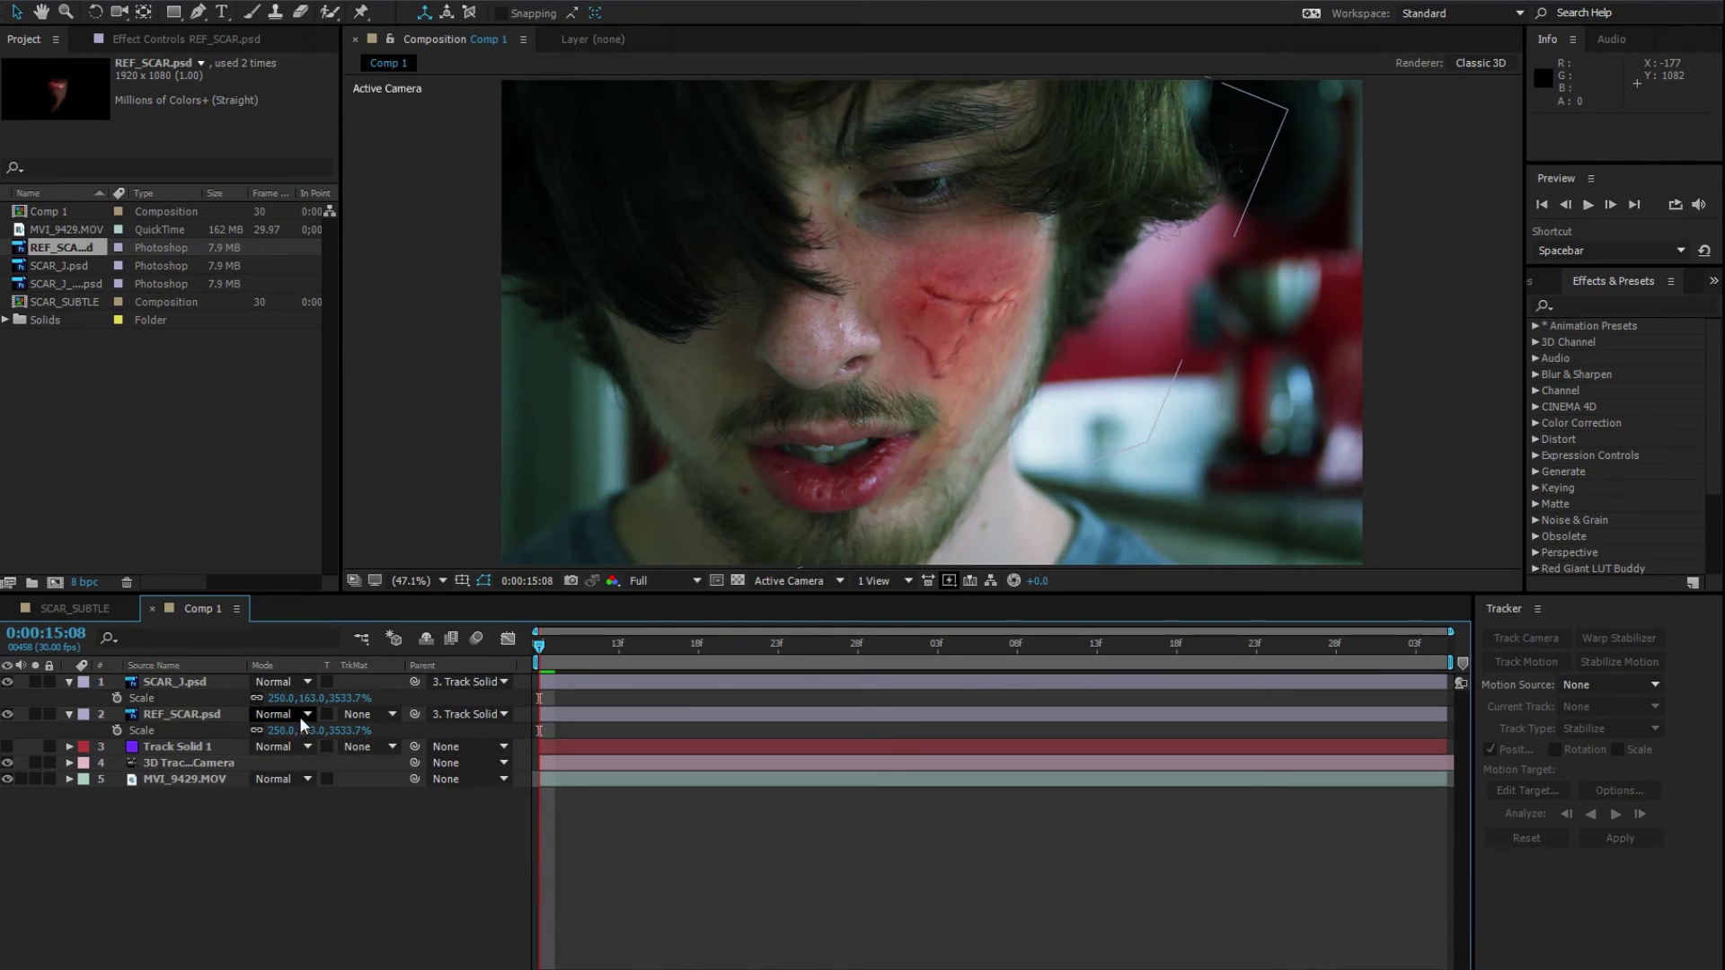
Step: Blend REF_SCAR.psd in Soft Light mode at 50% opacity
click(299, 715)
click(387, 528)
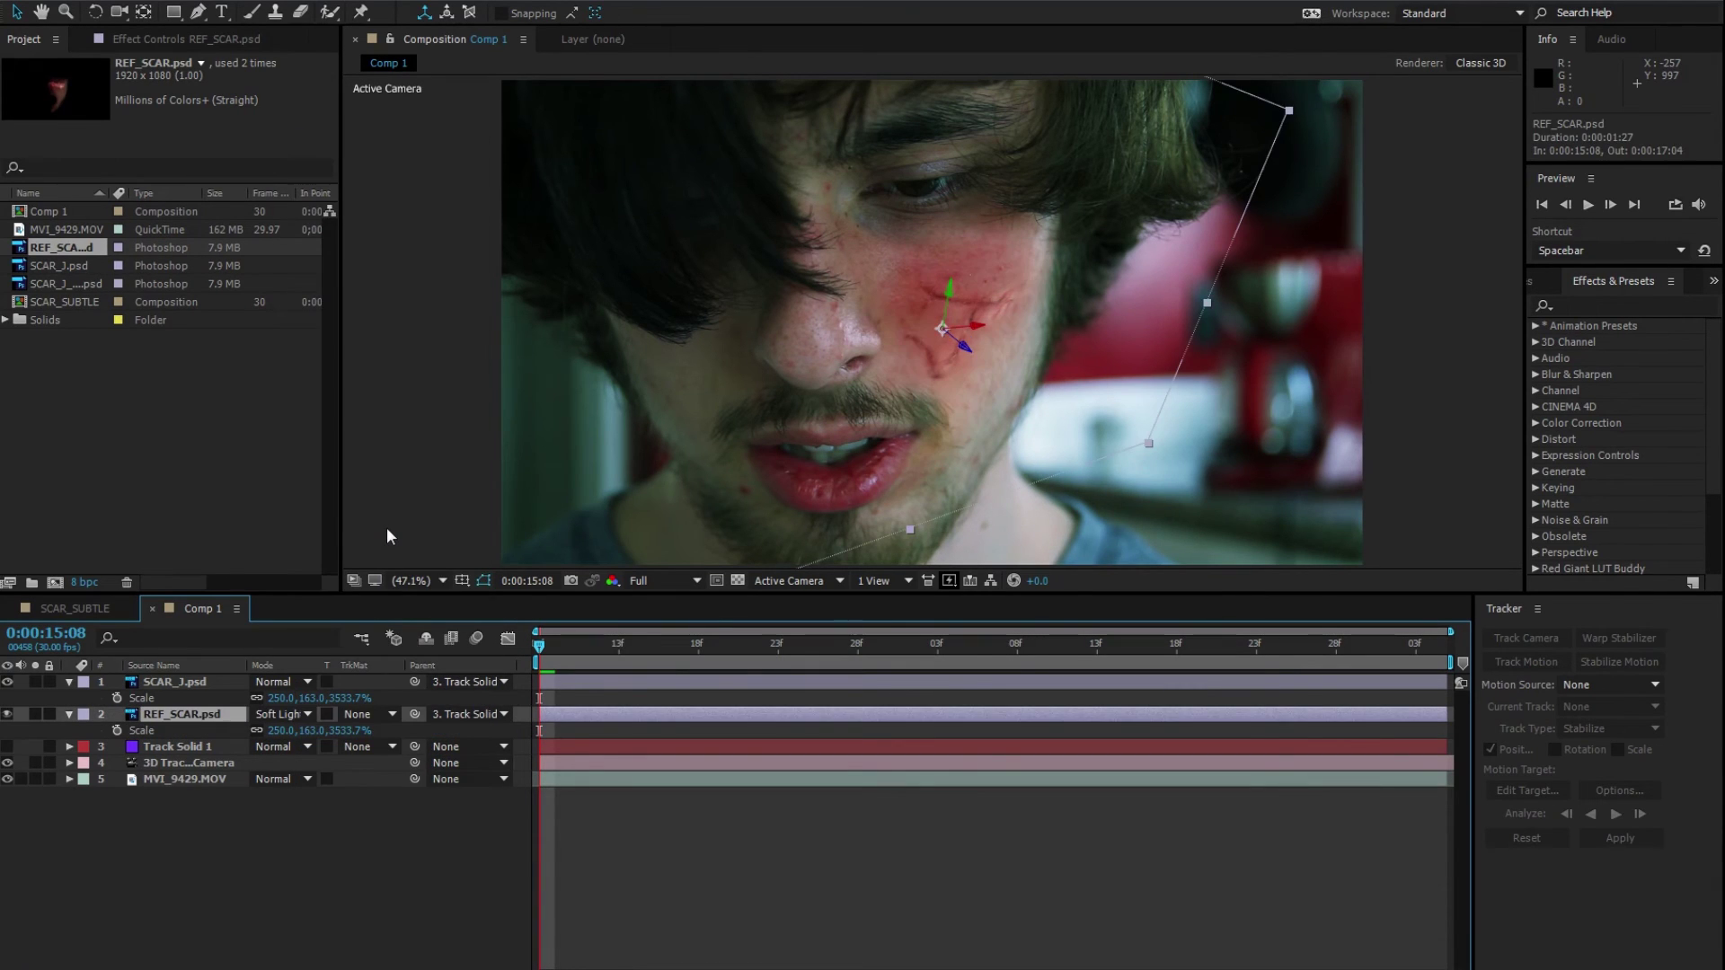
drag(582, 647, 532, 676)
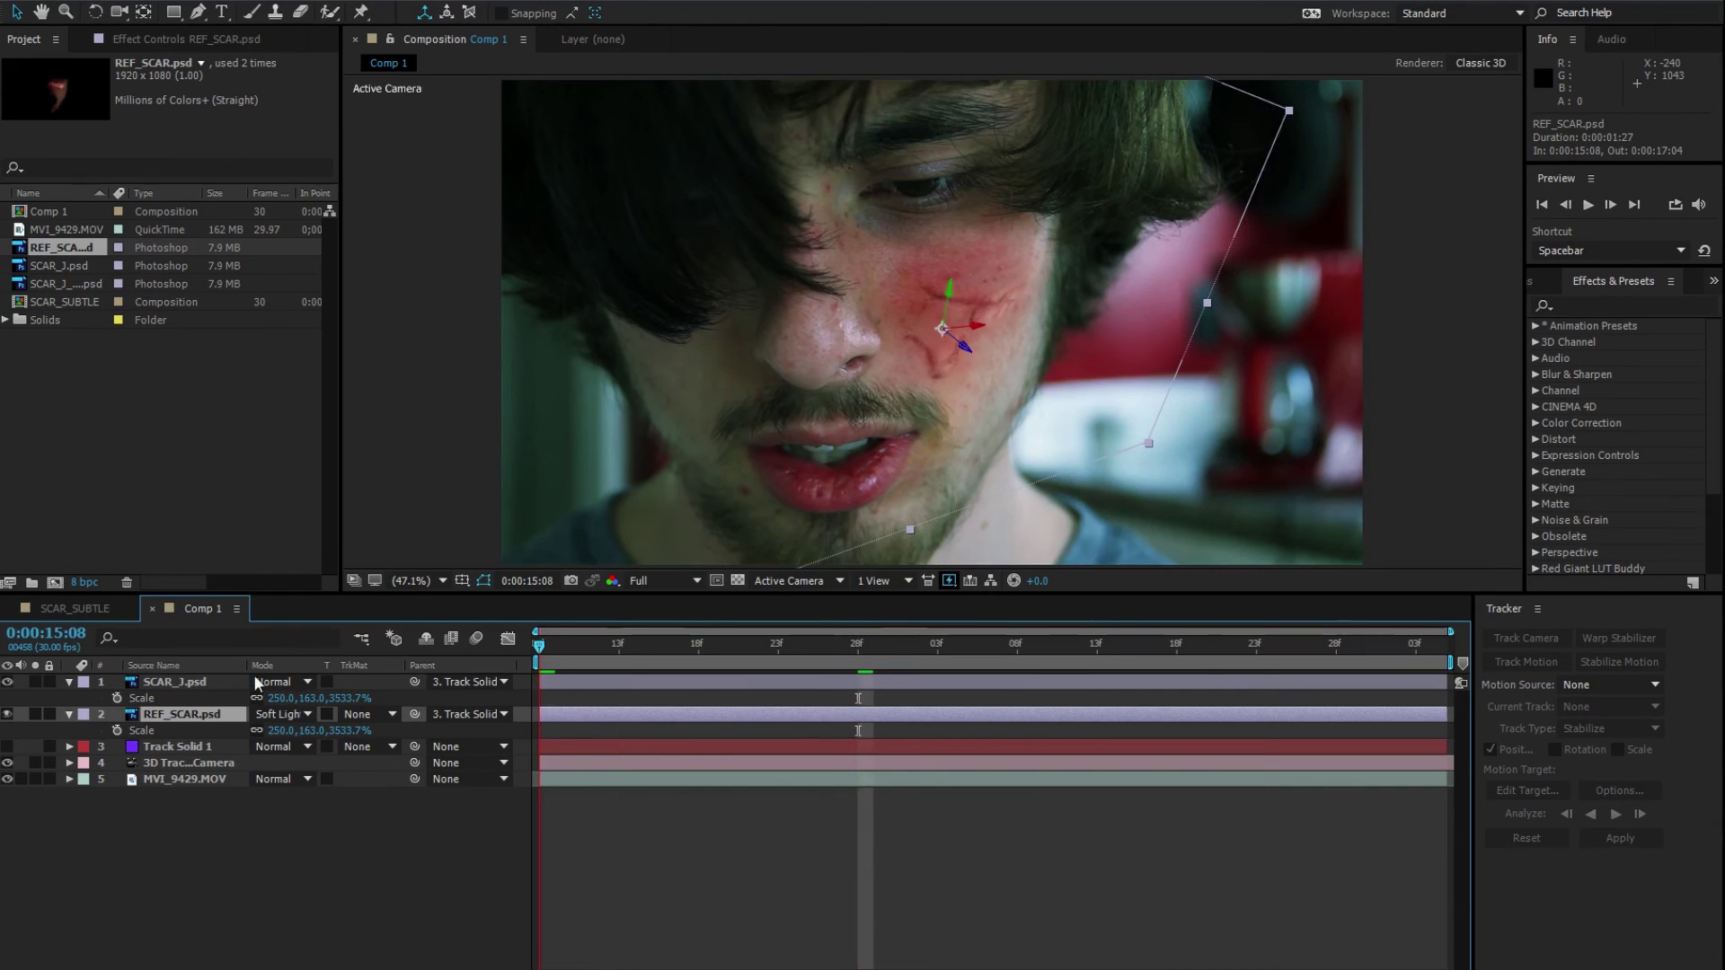
key(t)
click(269, 731)
text(50)
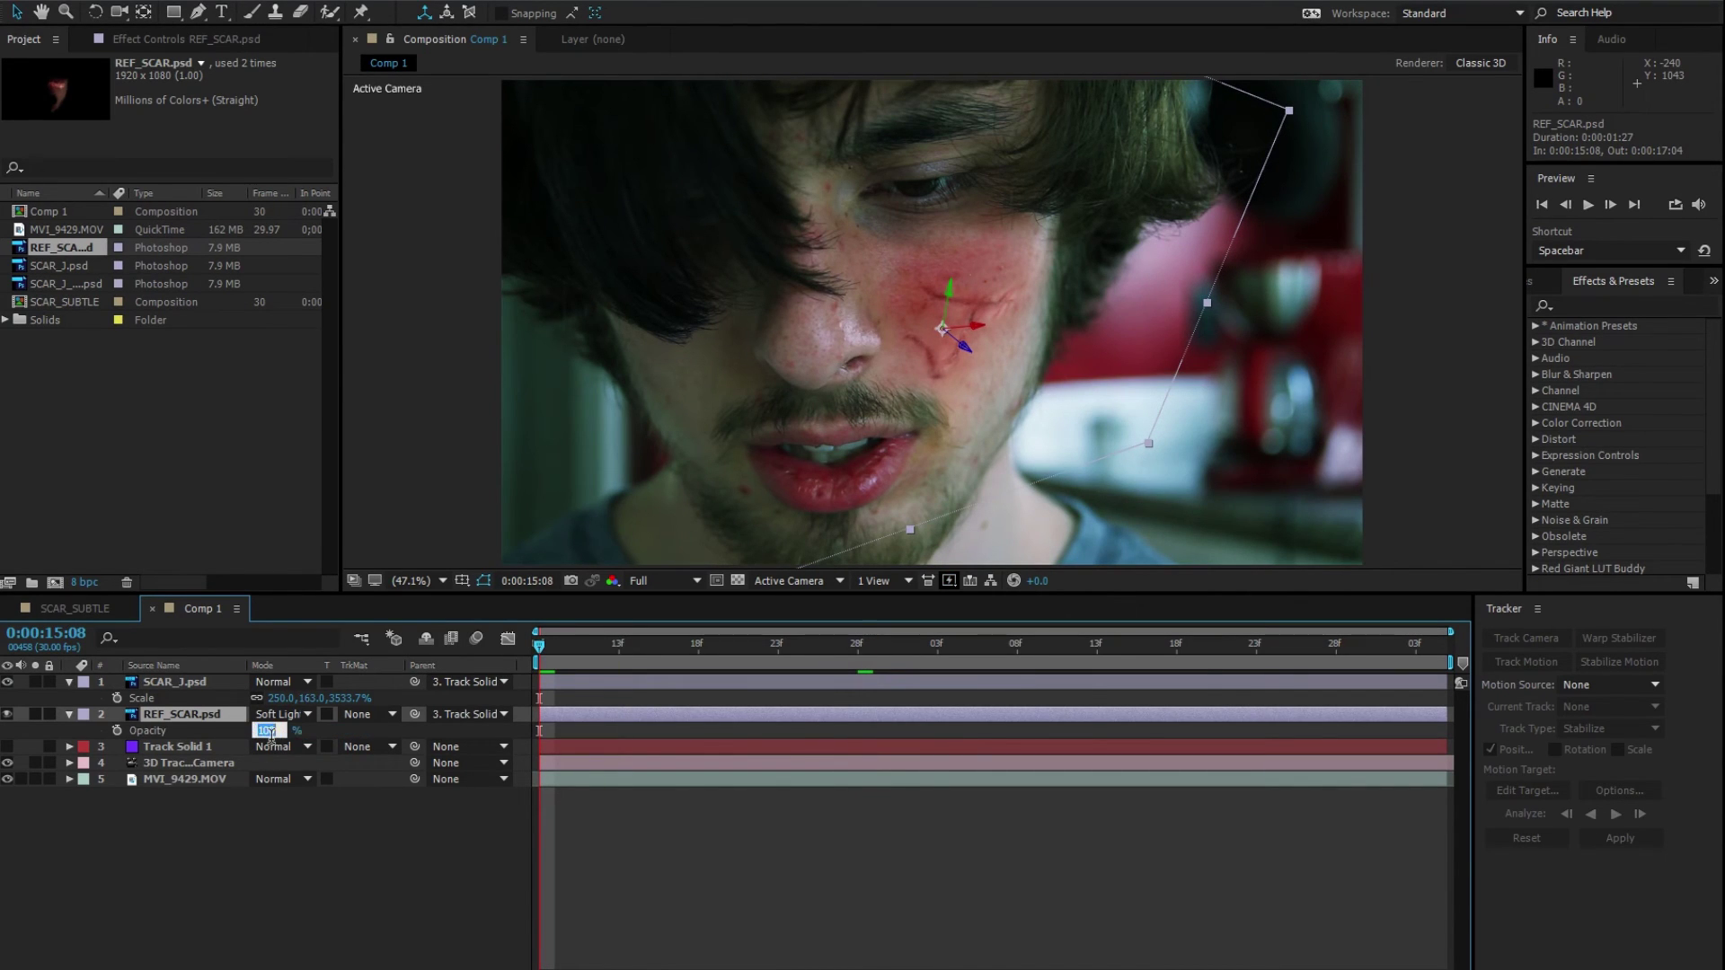
key(Return)
Step: Play back the composite preview, then reselect SCAR_J.psd
click(697, 838)
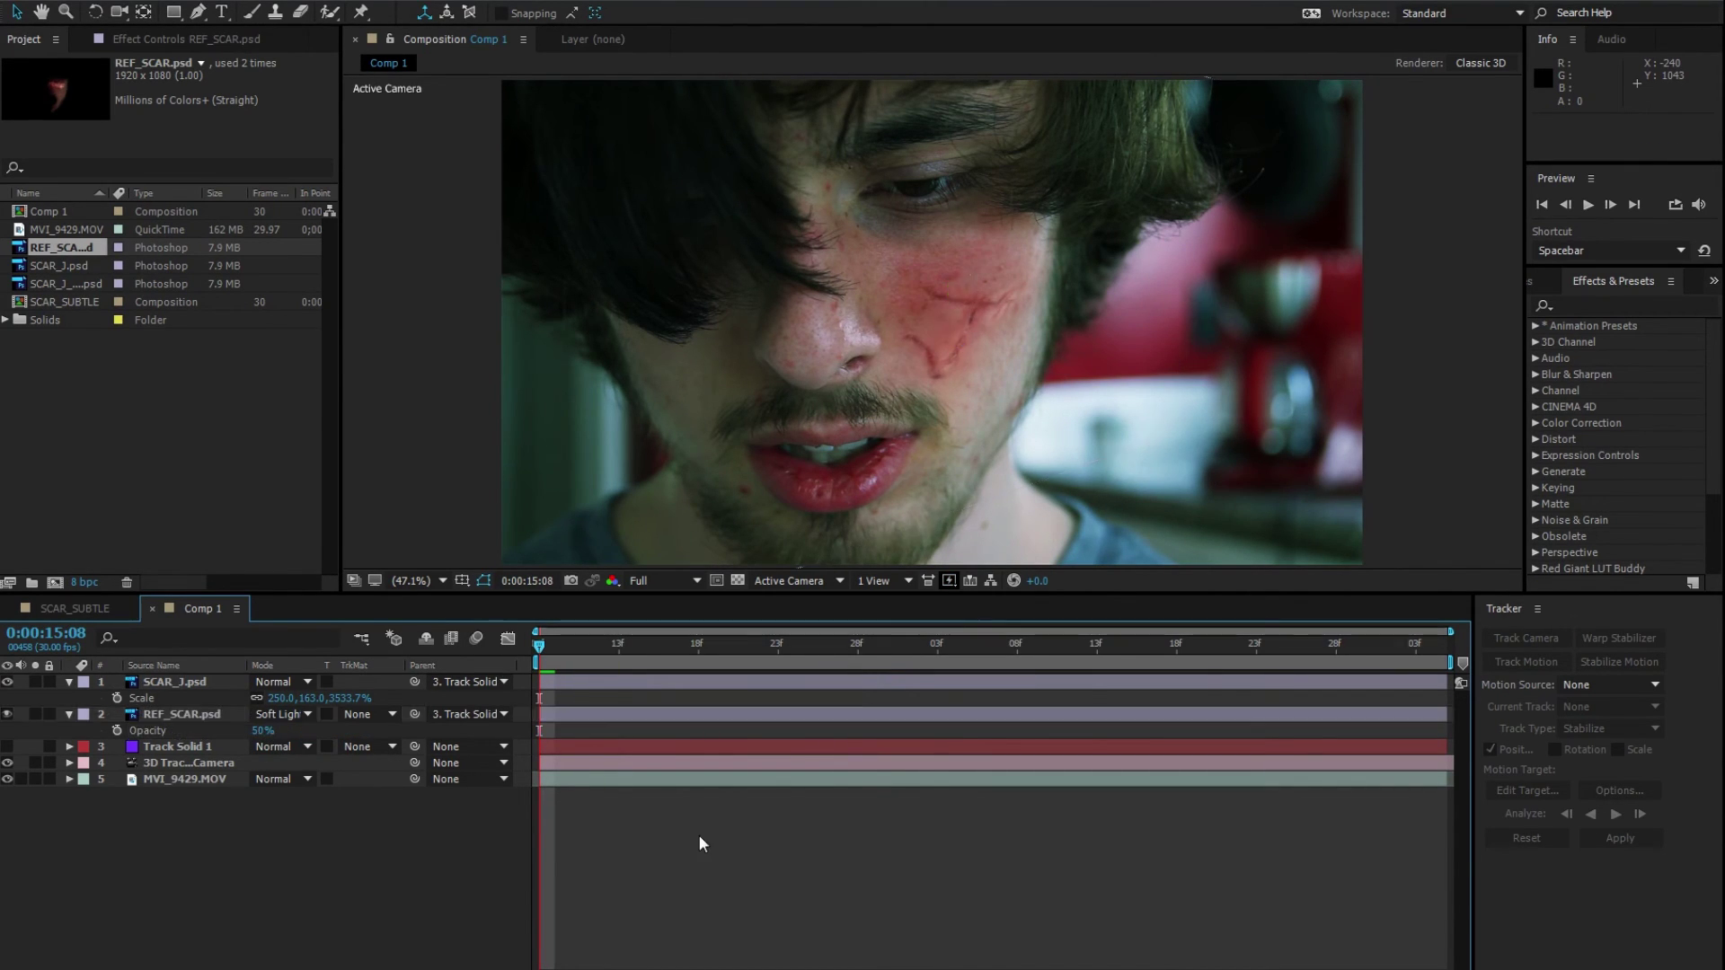
key(space)
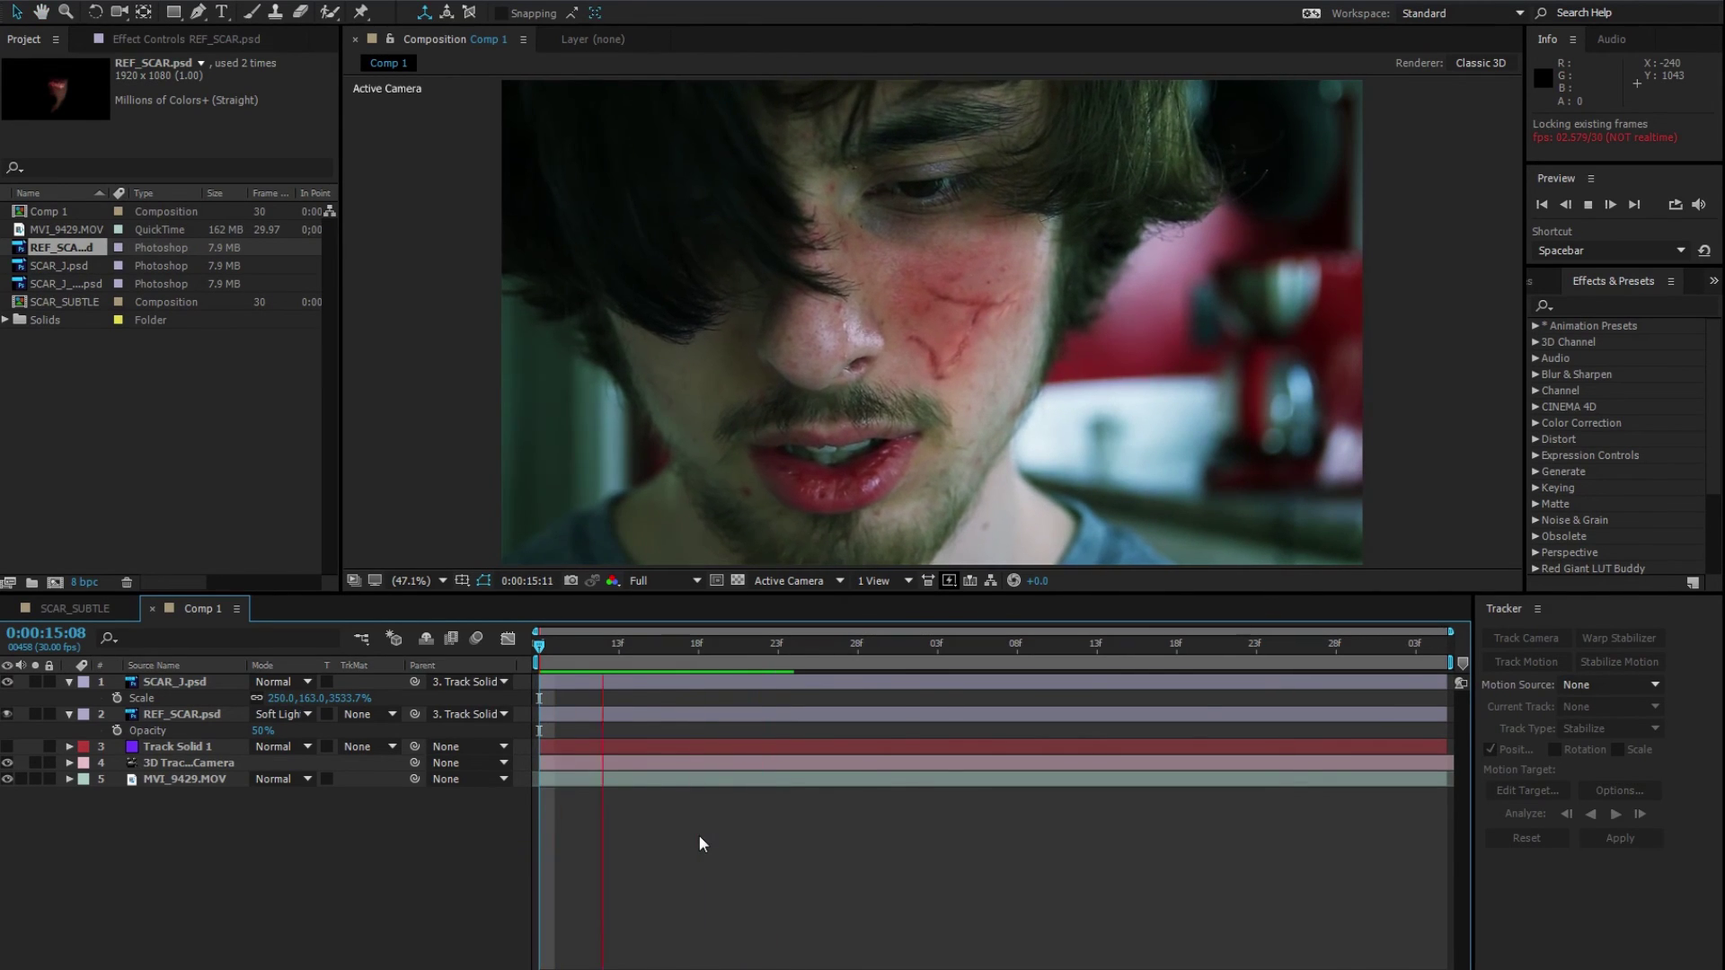
key(space)
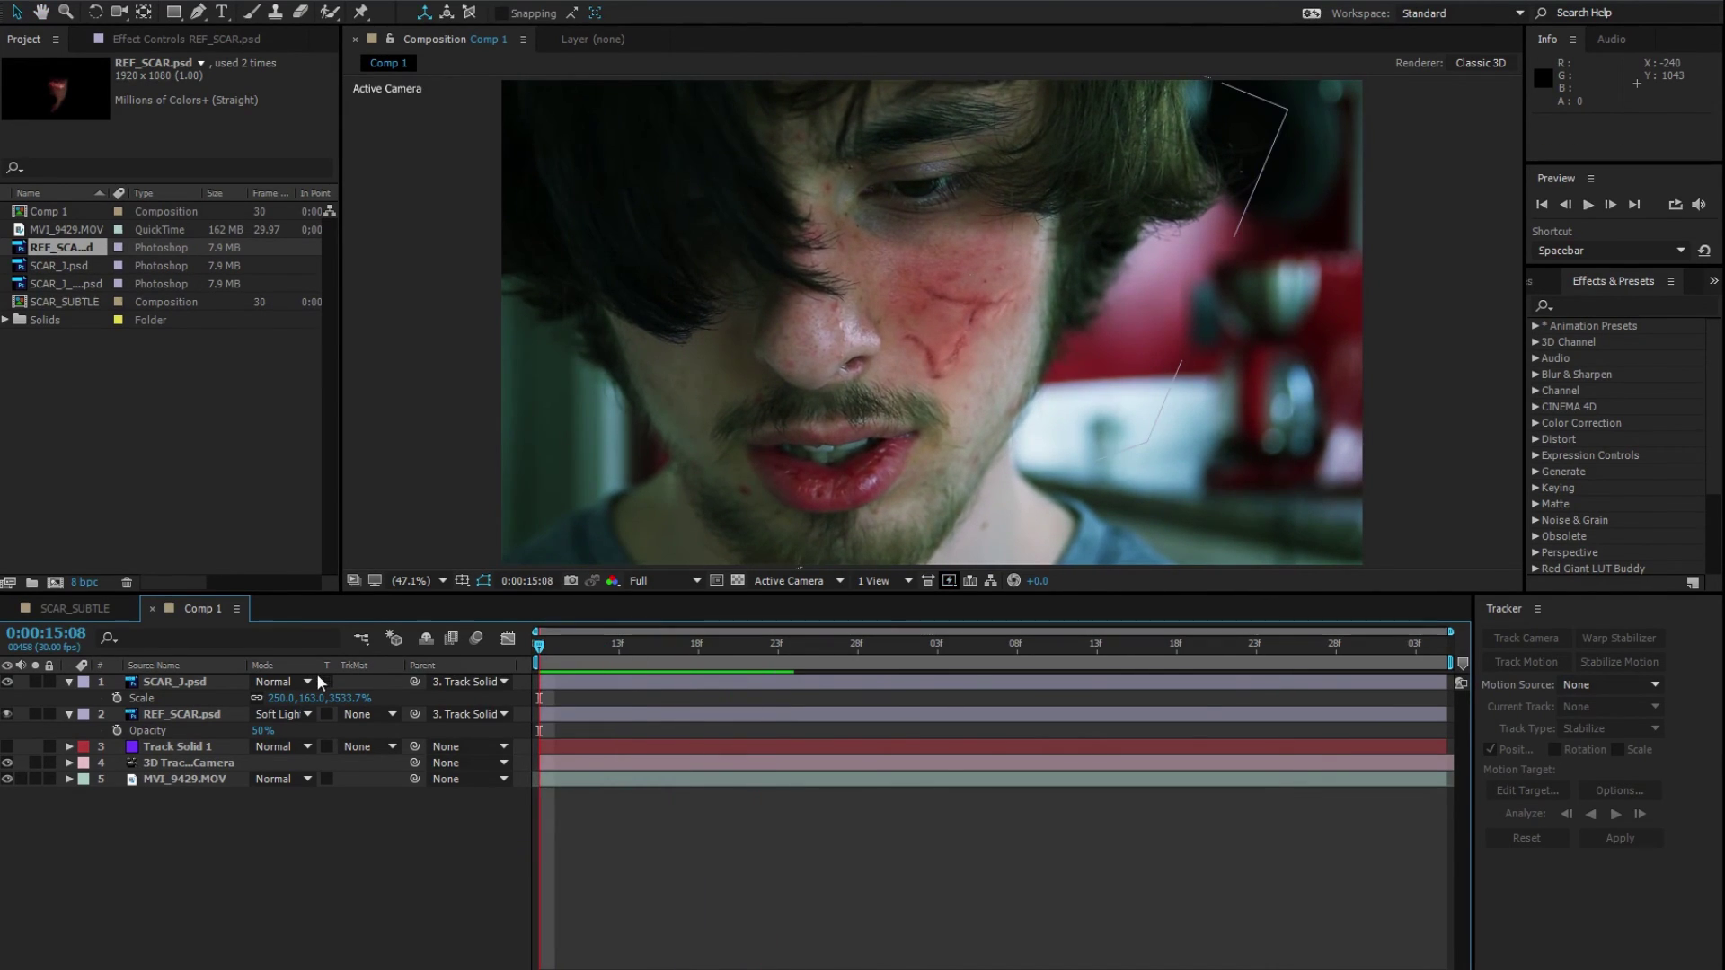
click(212, 681)
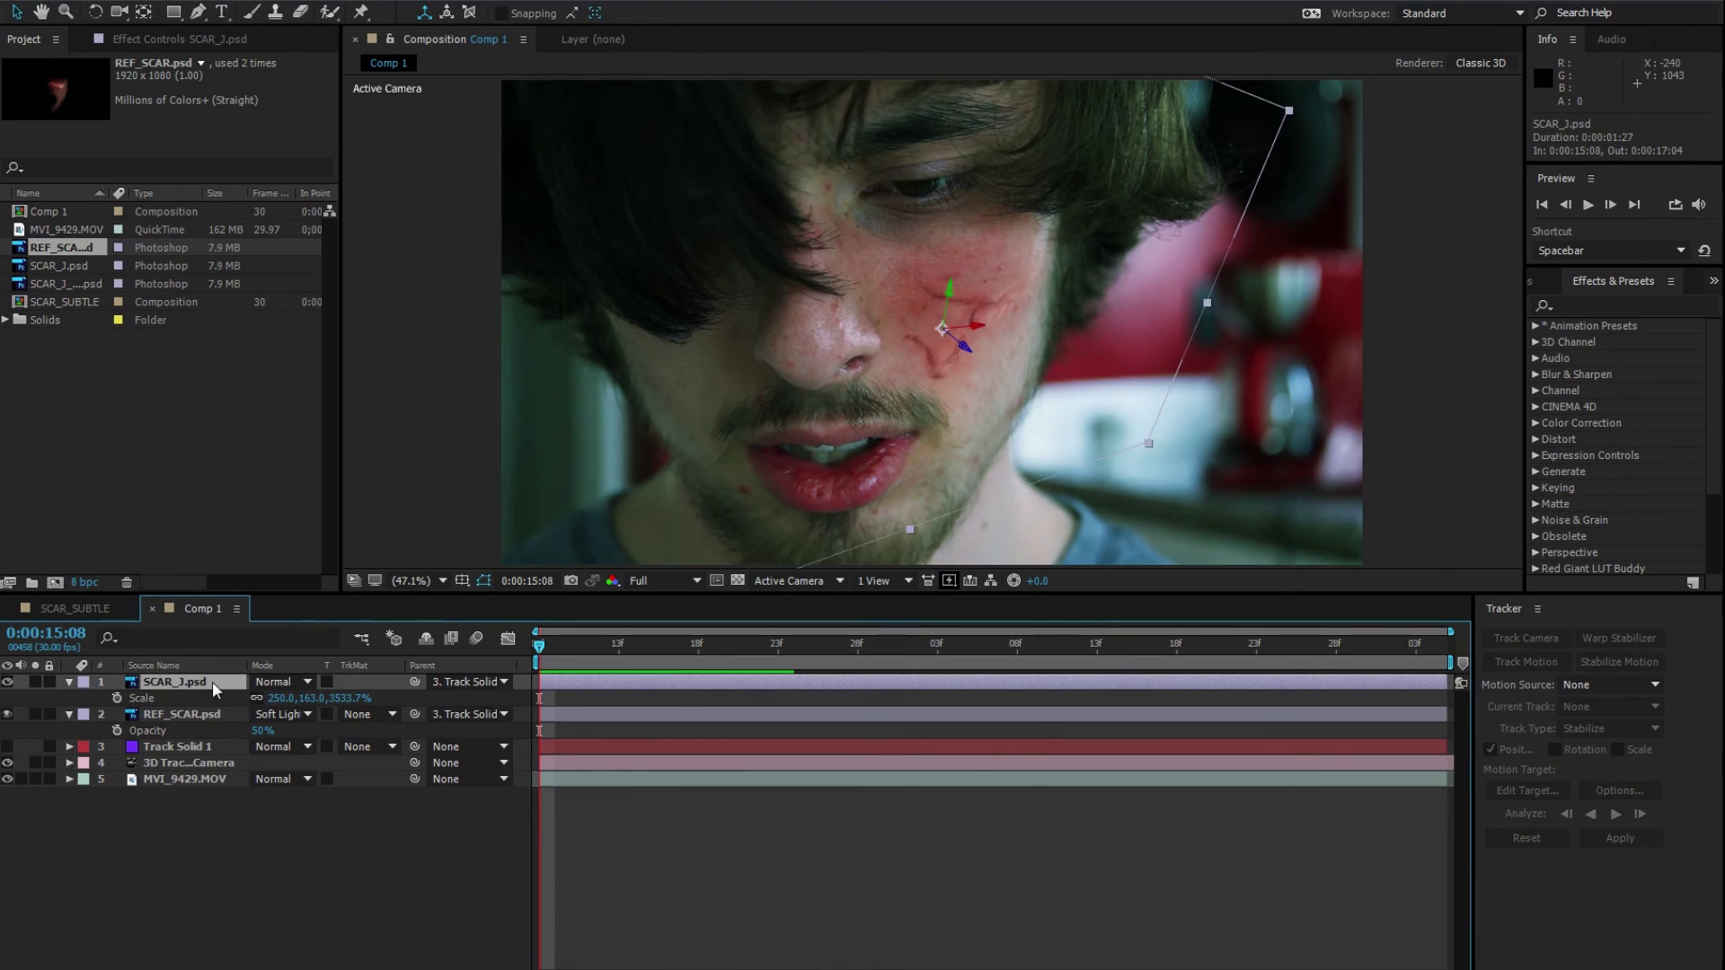
Step: Add SCAR_J_NORM.psd to Comp 1 and parent it to Track Solid 1
drag(62, 283, 417, 113)
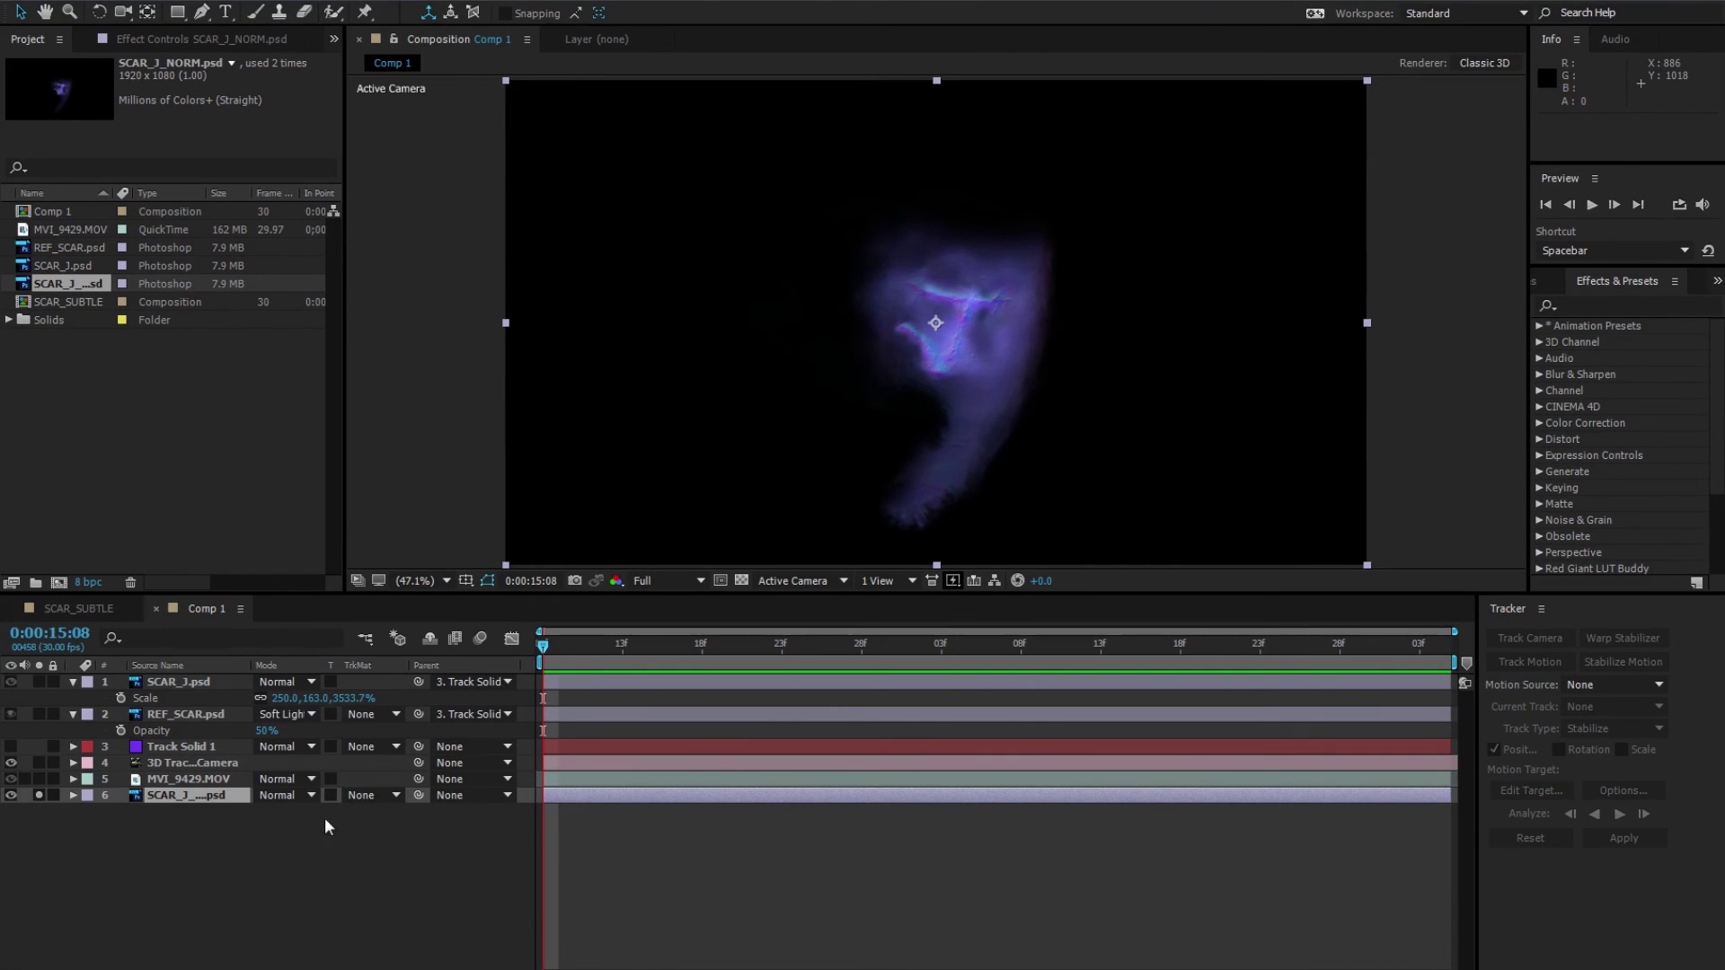
drag(417, 794, 235, 751)
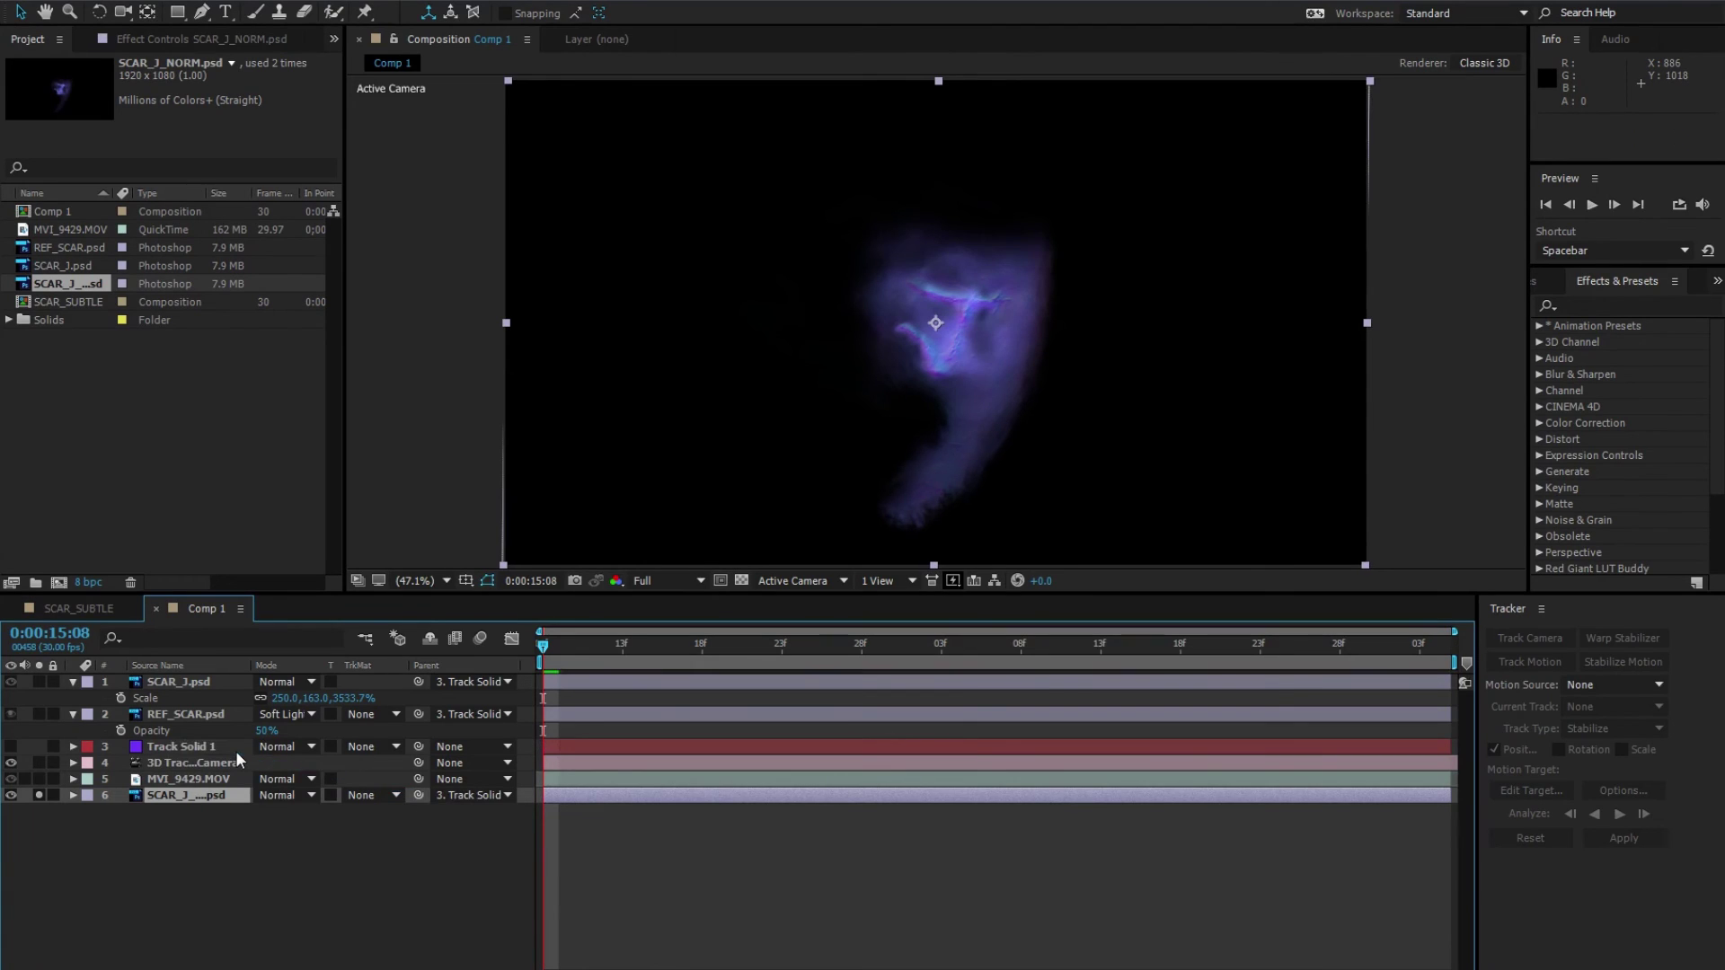
key(s)
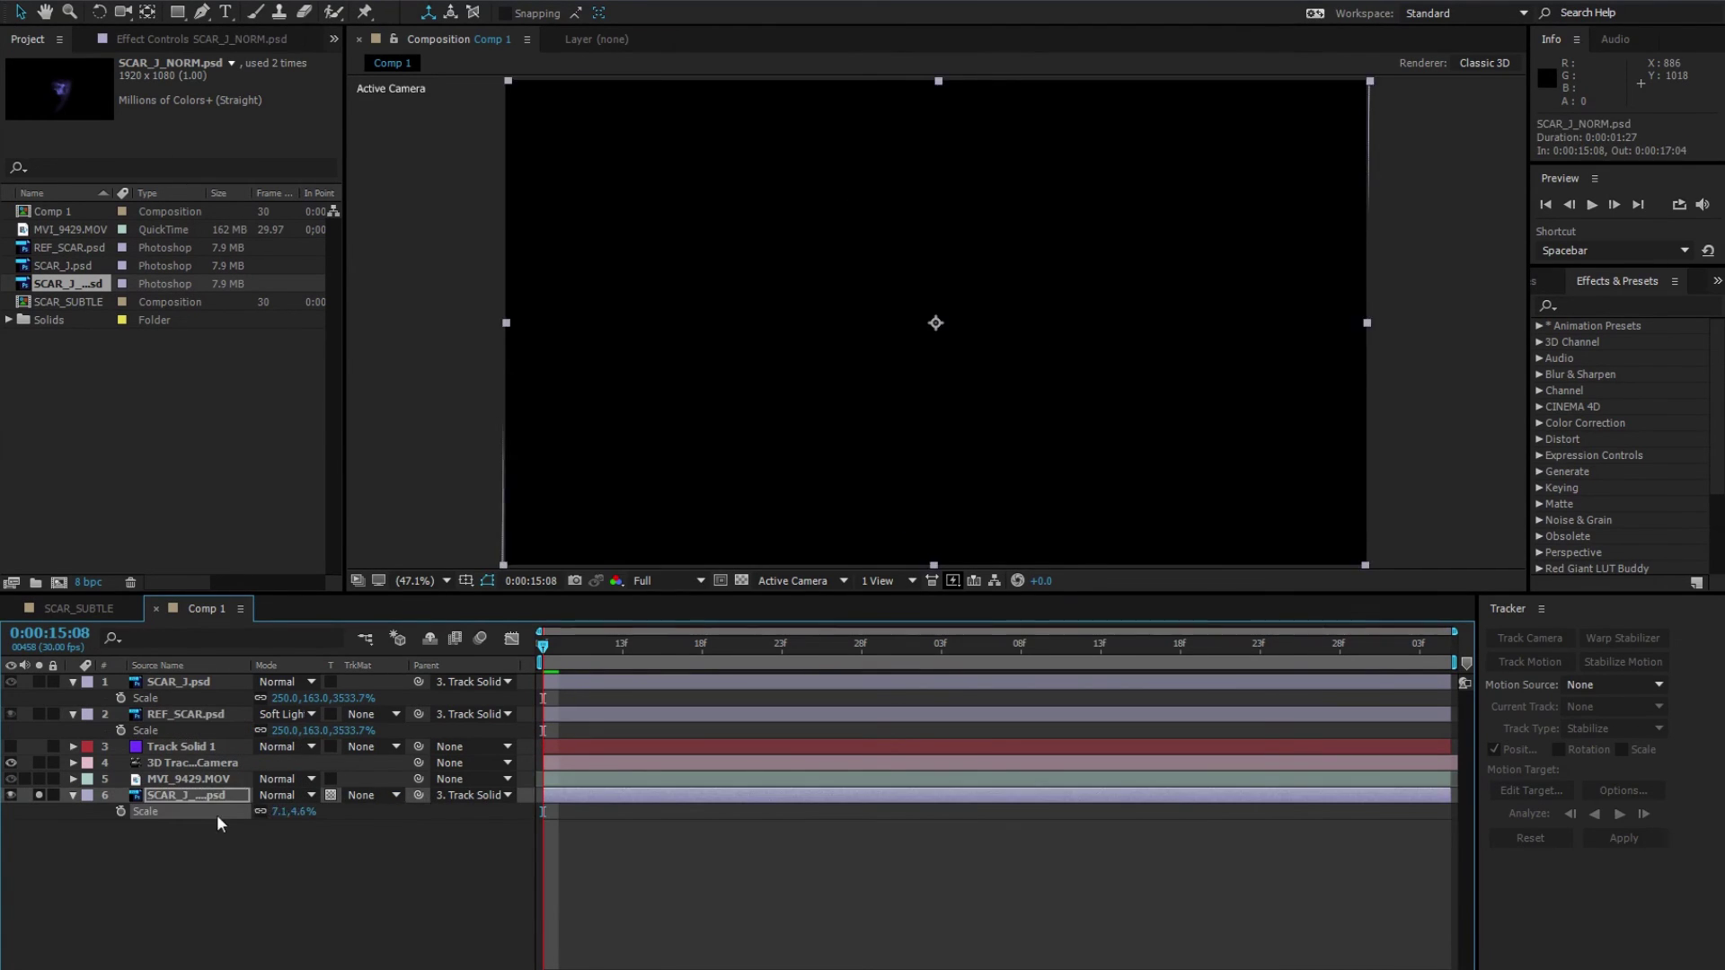
click(214, 811)
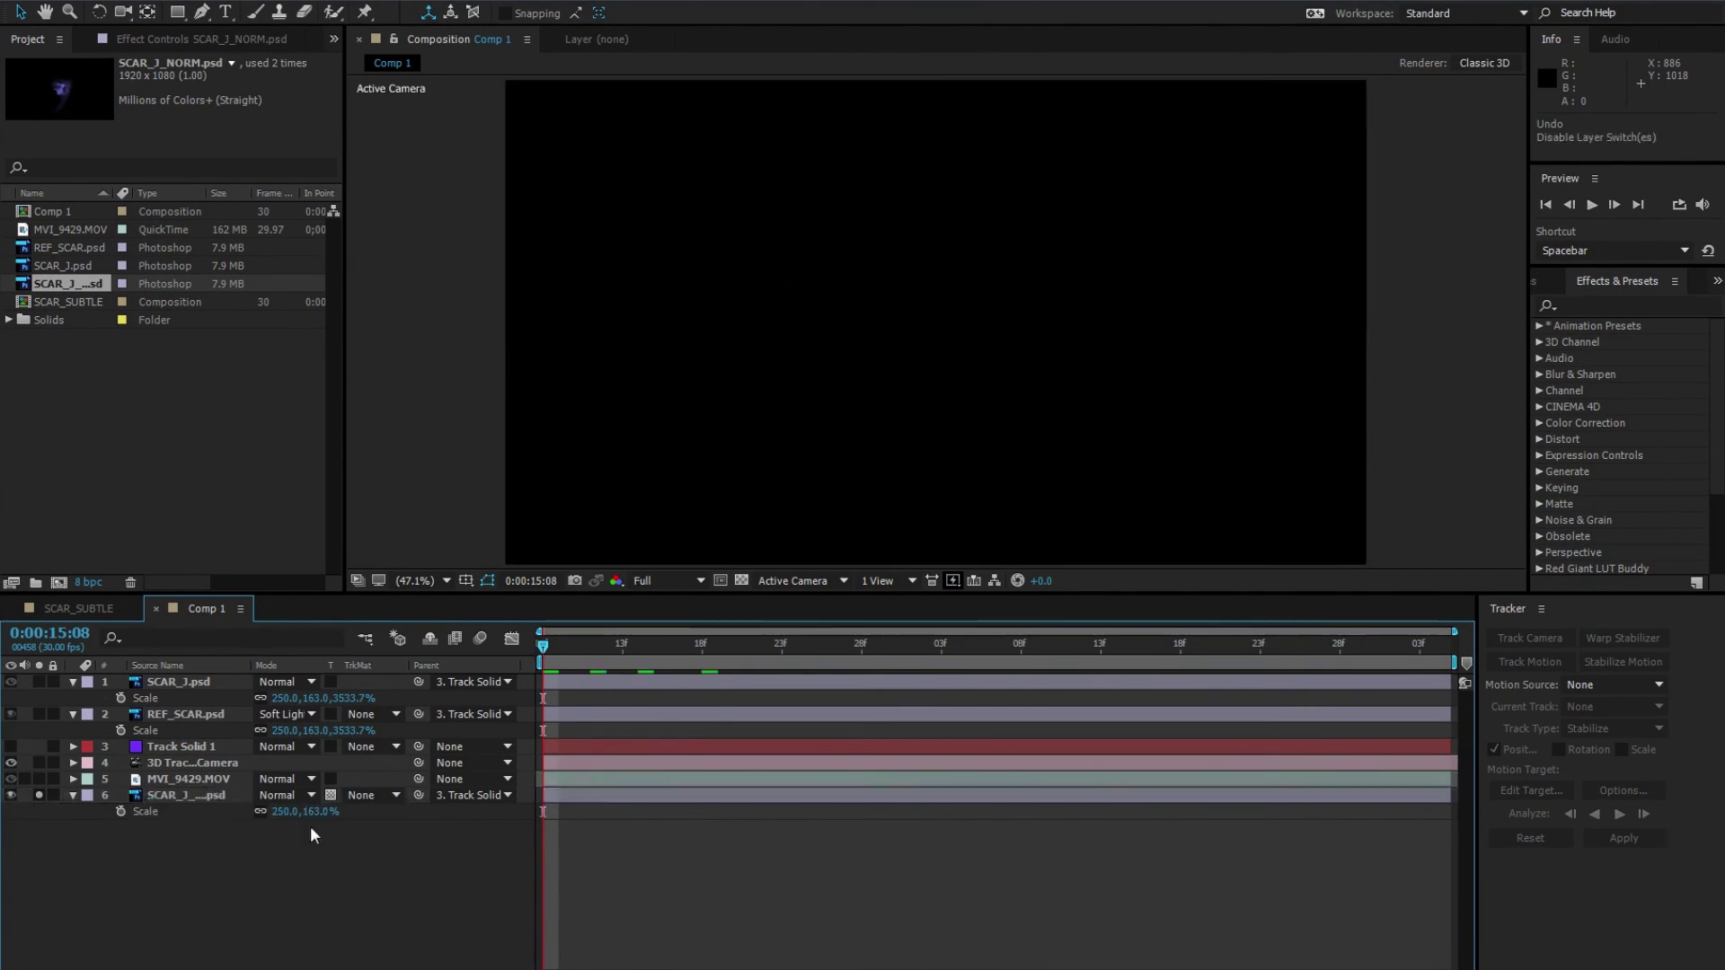
Step: Make SCAR_J_NORM.psd 3D and give it the scar layers' 250, 163, 3533.7 scale
key(F4)
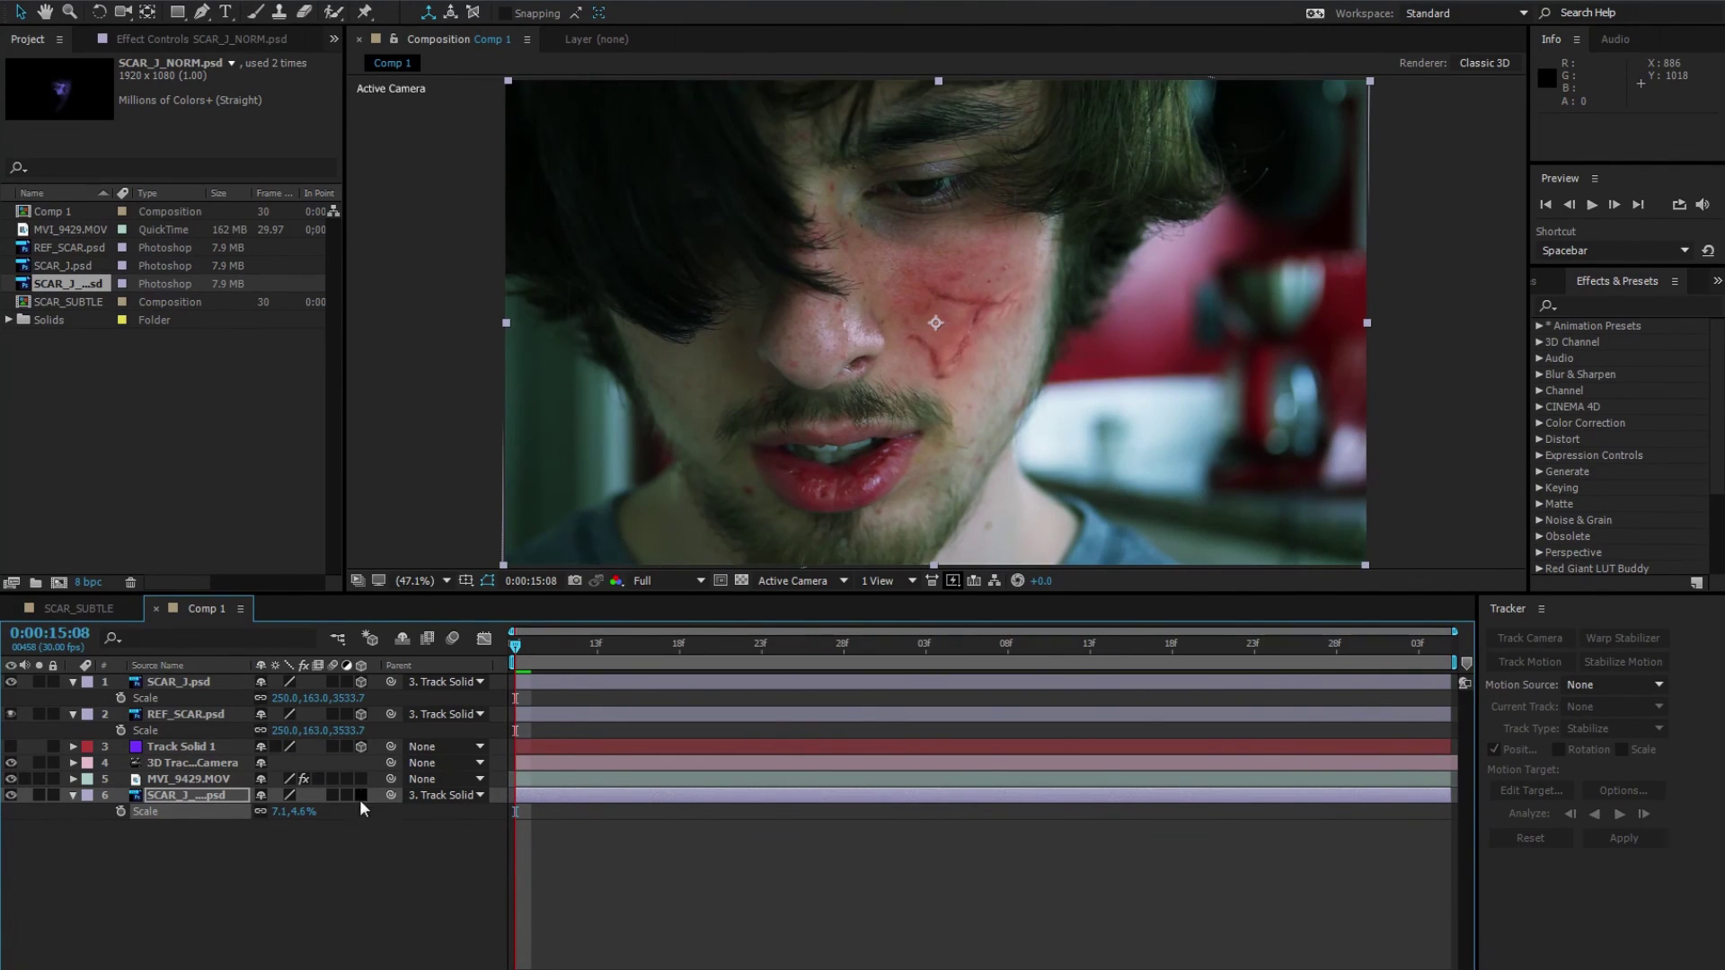
click(360, 795)
click(39, 795)
key(ctrl+z)
key(ctrl+z)
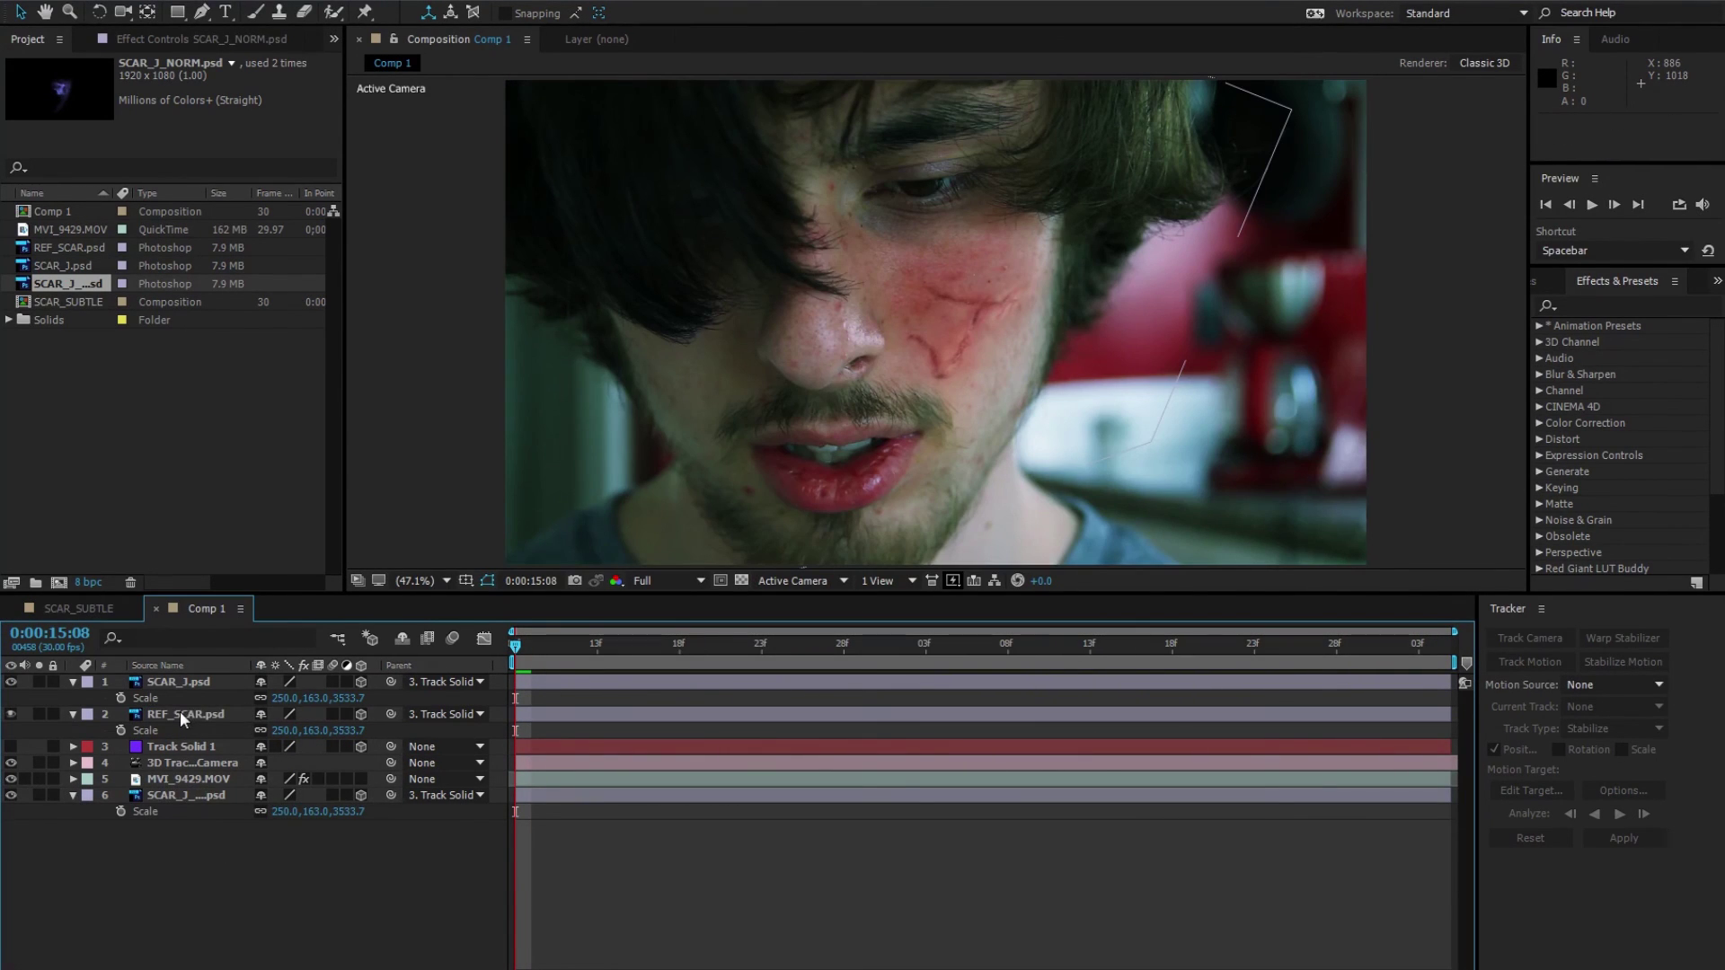
click(180, 714)
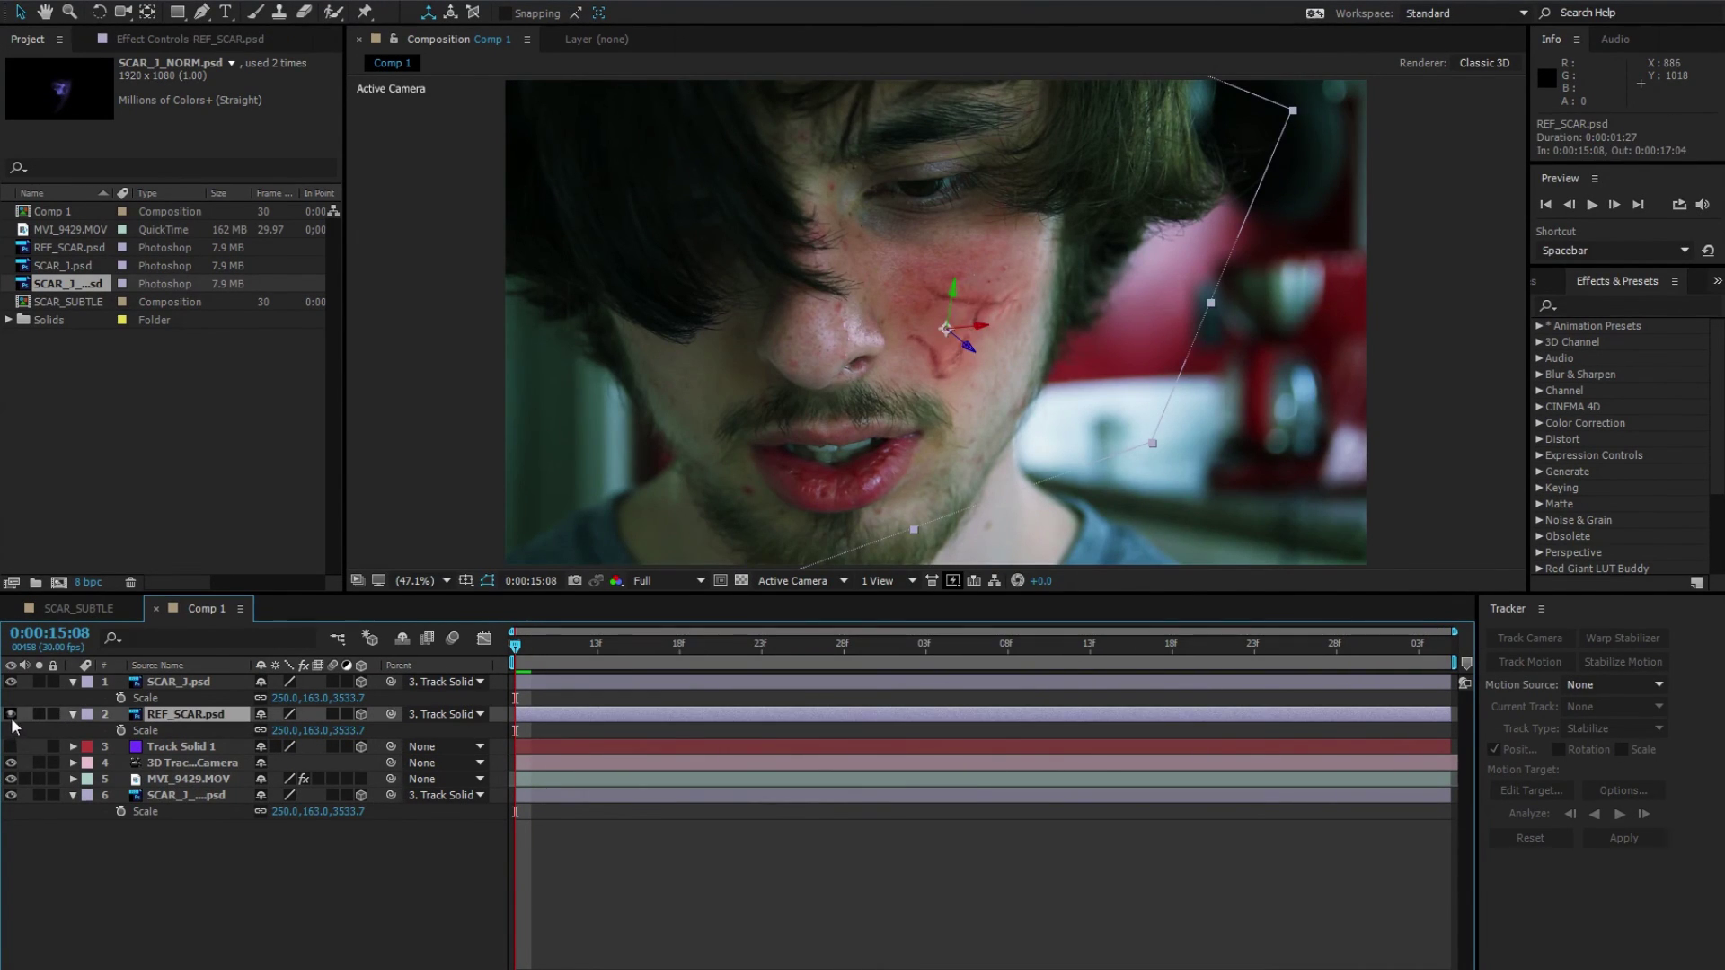
click(185, 681)
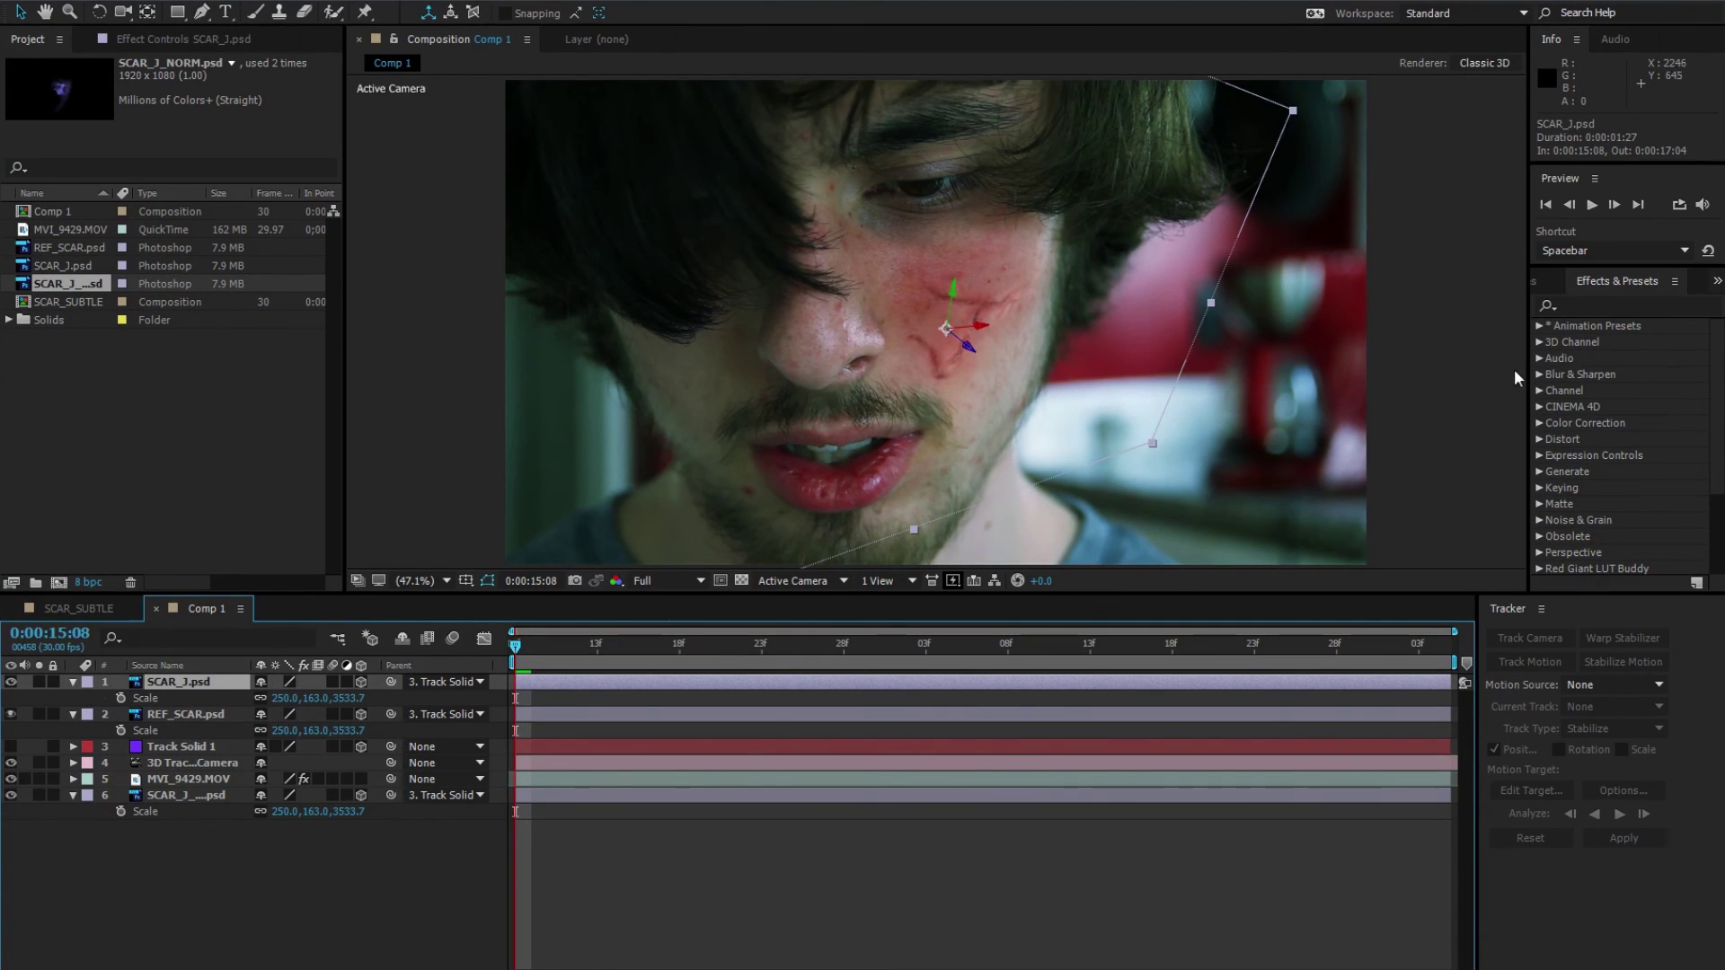
Step: Apply the Displacement Map effect to SCAR_J.psd
click(1575, 313)
text(displa)
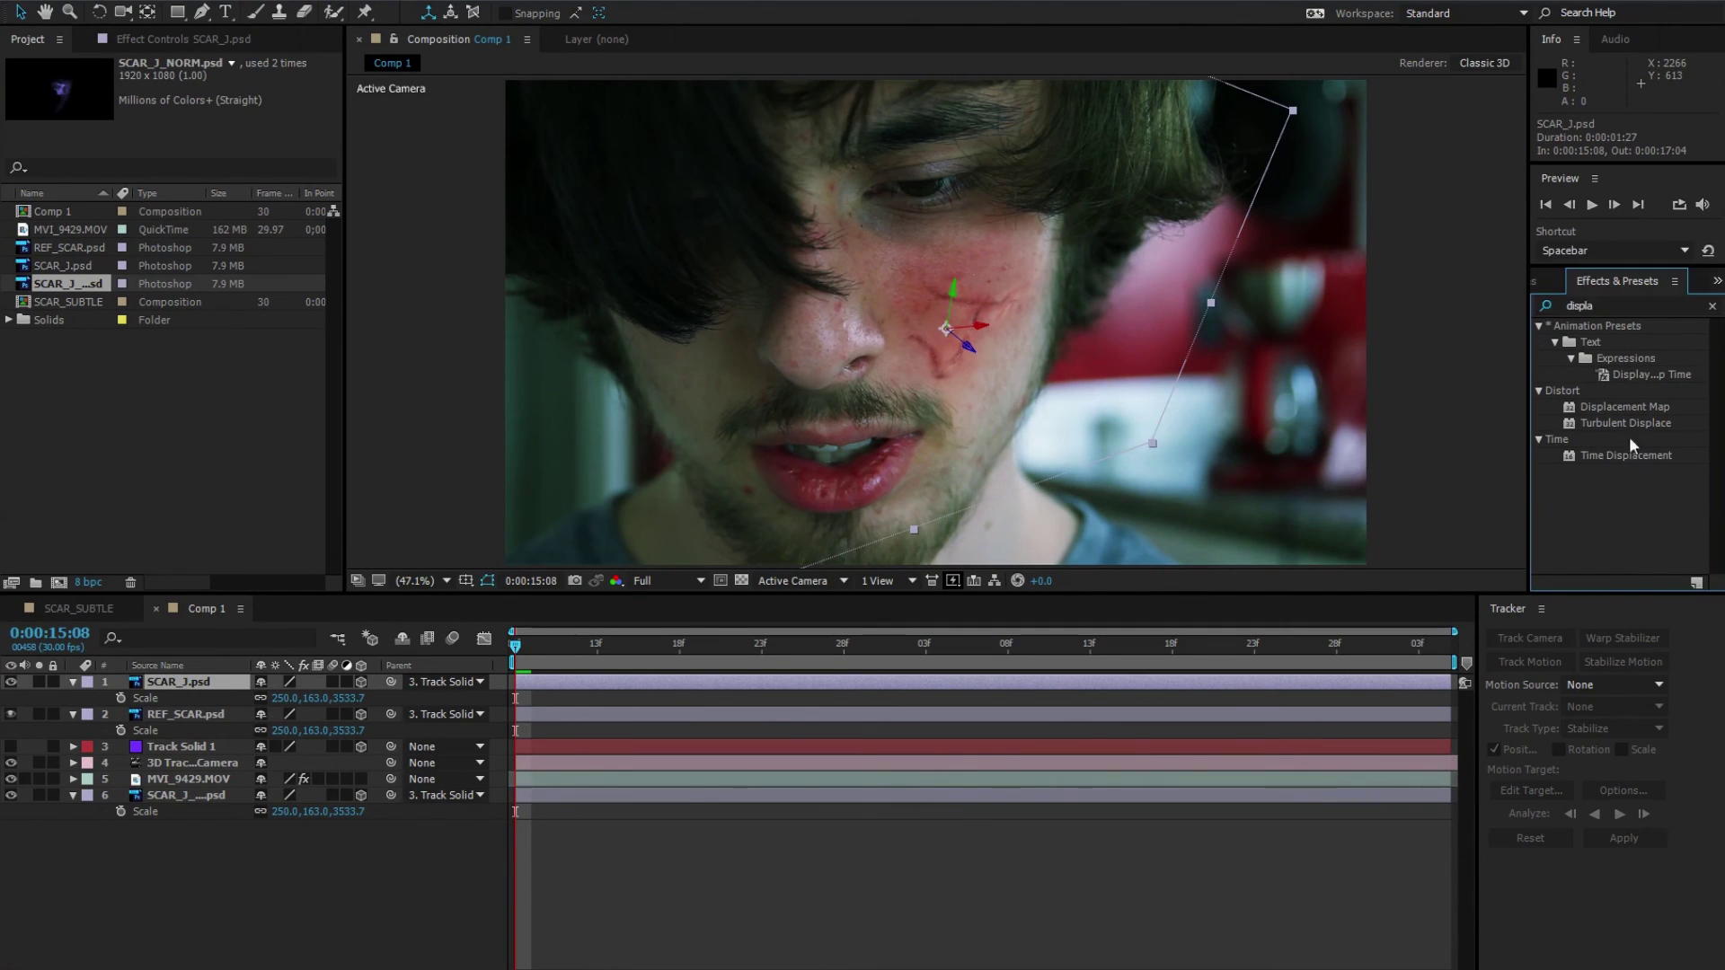
click(1637, 407)
drag(1646, 406, 161, 683)
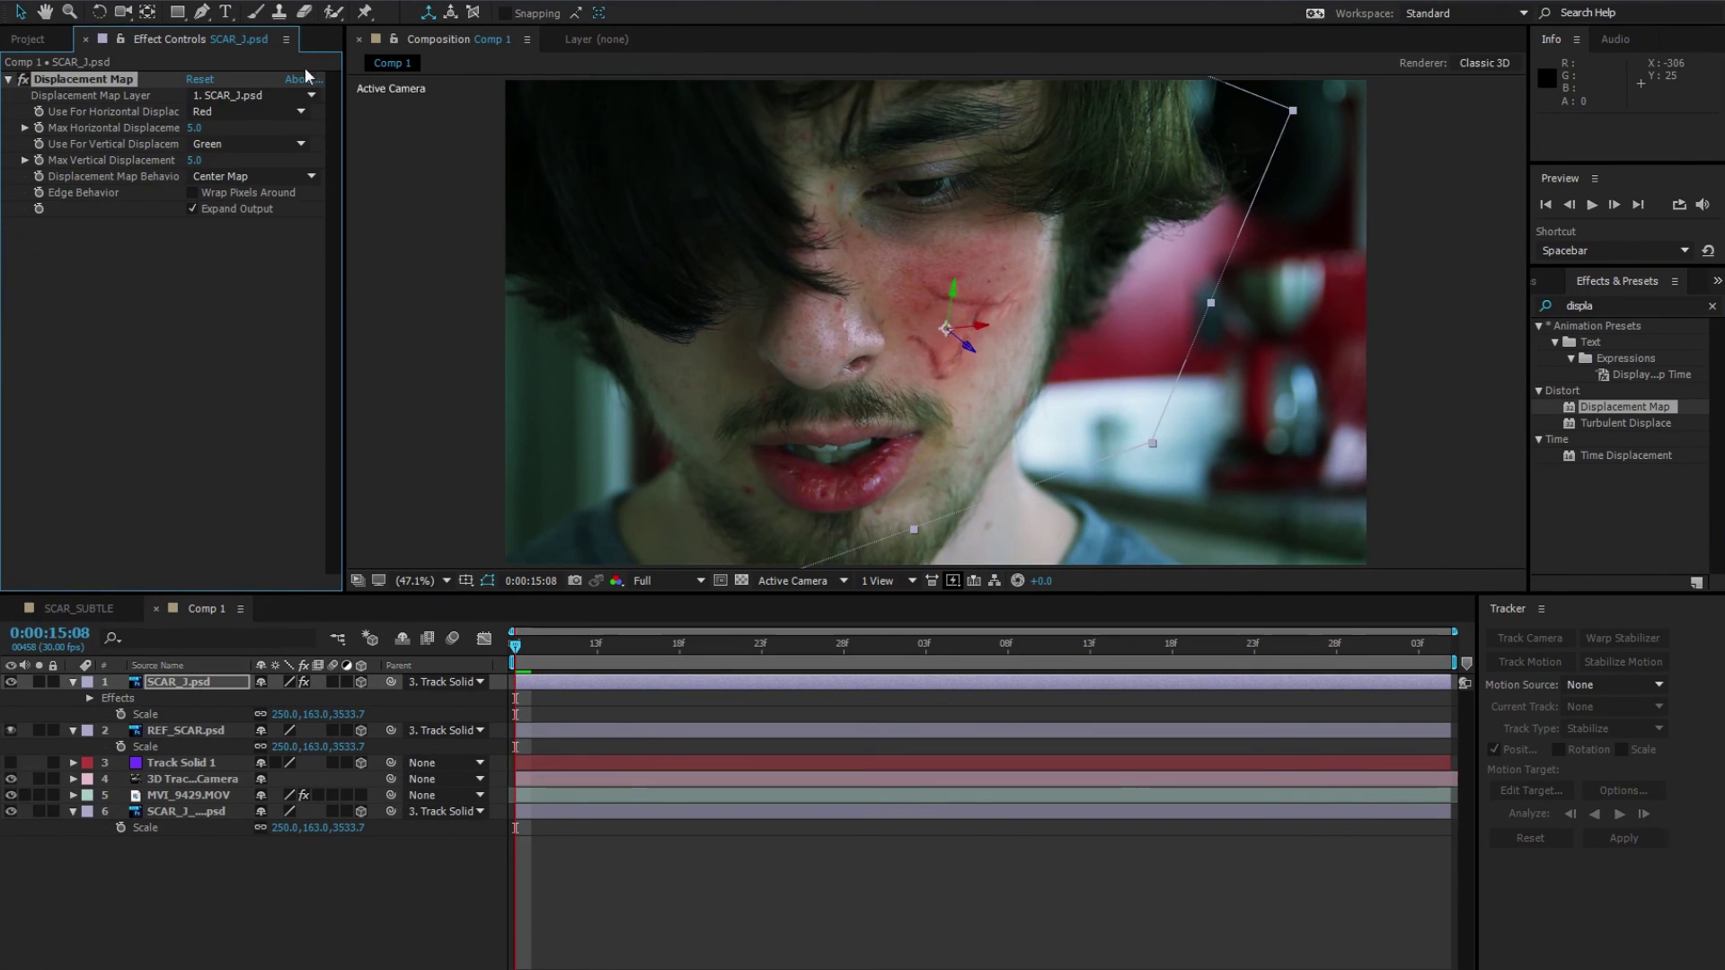
Step: Use SCAR_J_NORM.psd as the map with 7.0 horizontal and vertical displacement, then compare
click(299, 96)
click(300, 229)
click(194, 127)
text(7)
key(Tab)
text(7)
click(197, 261)
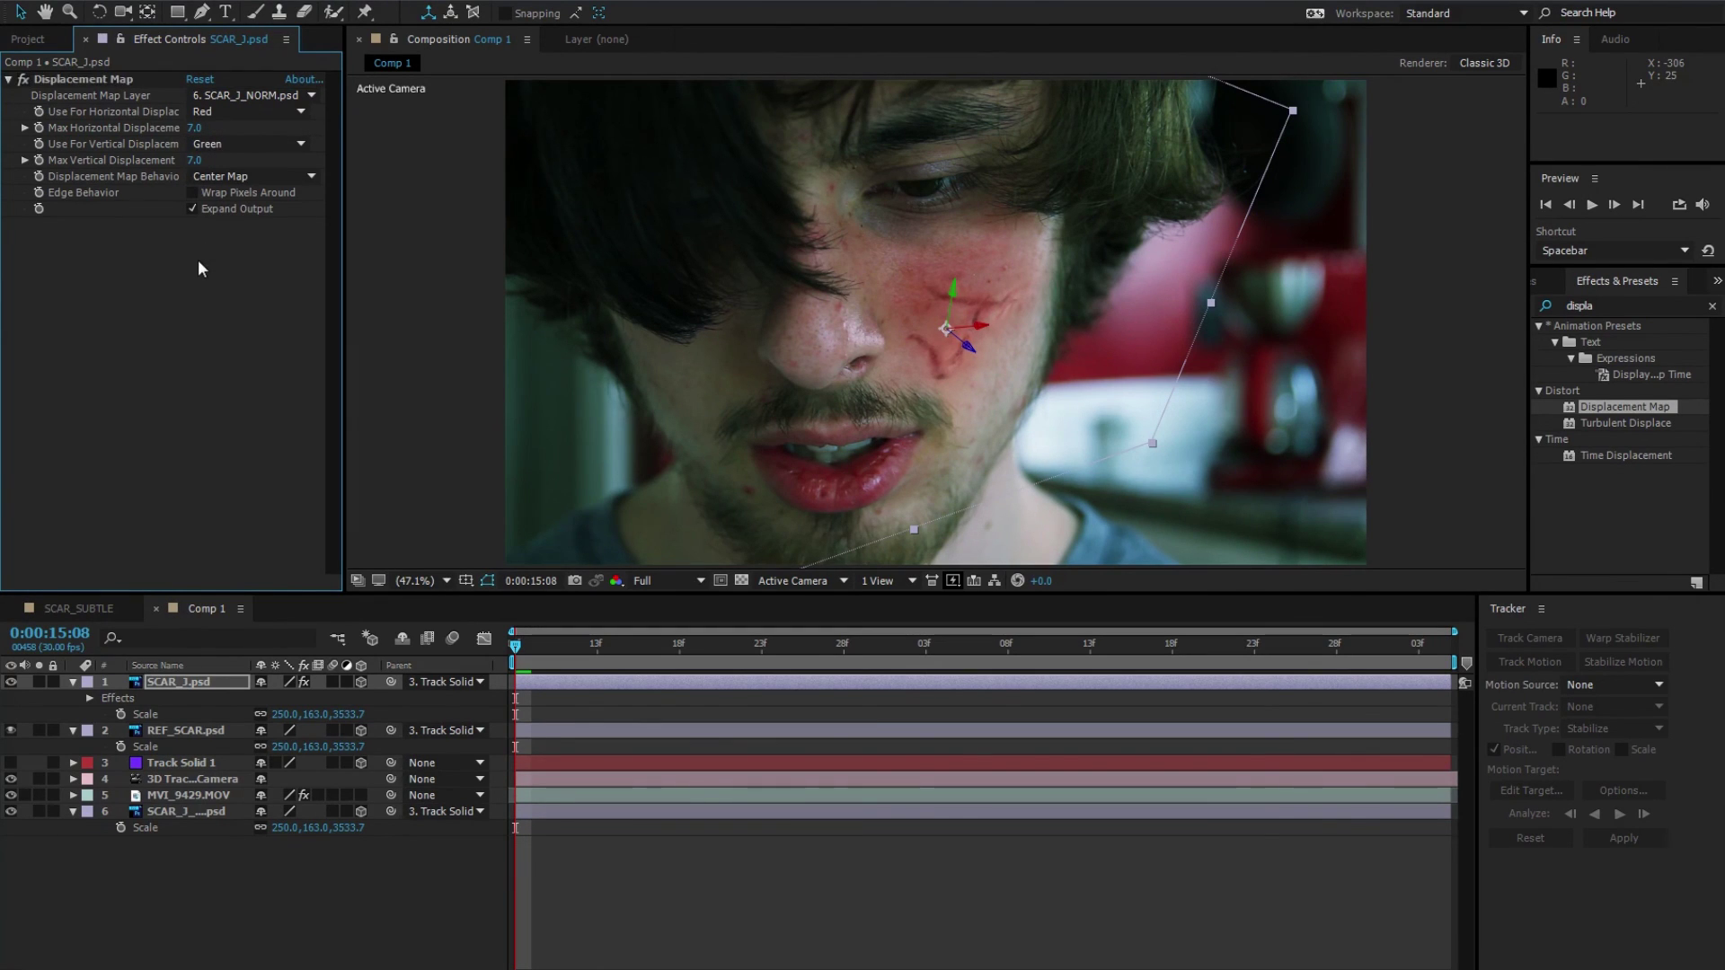
click(723, 903)
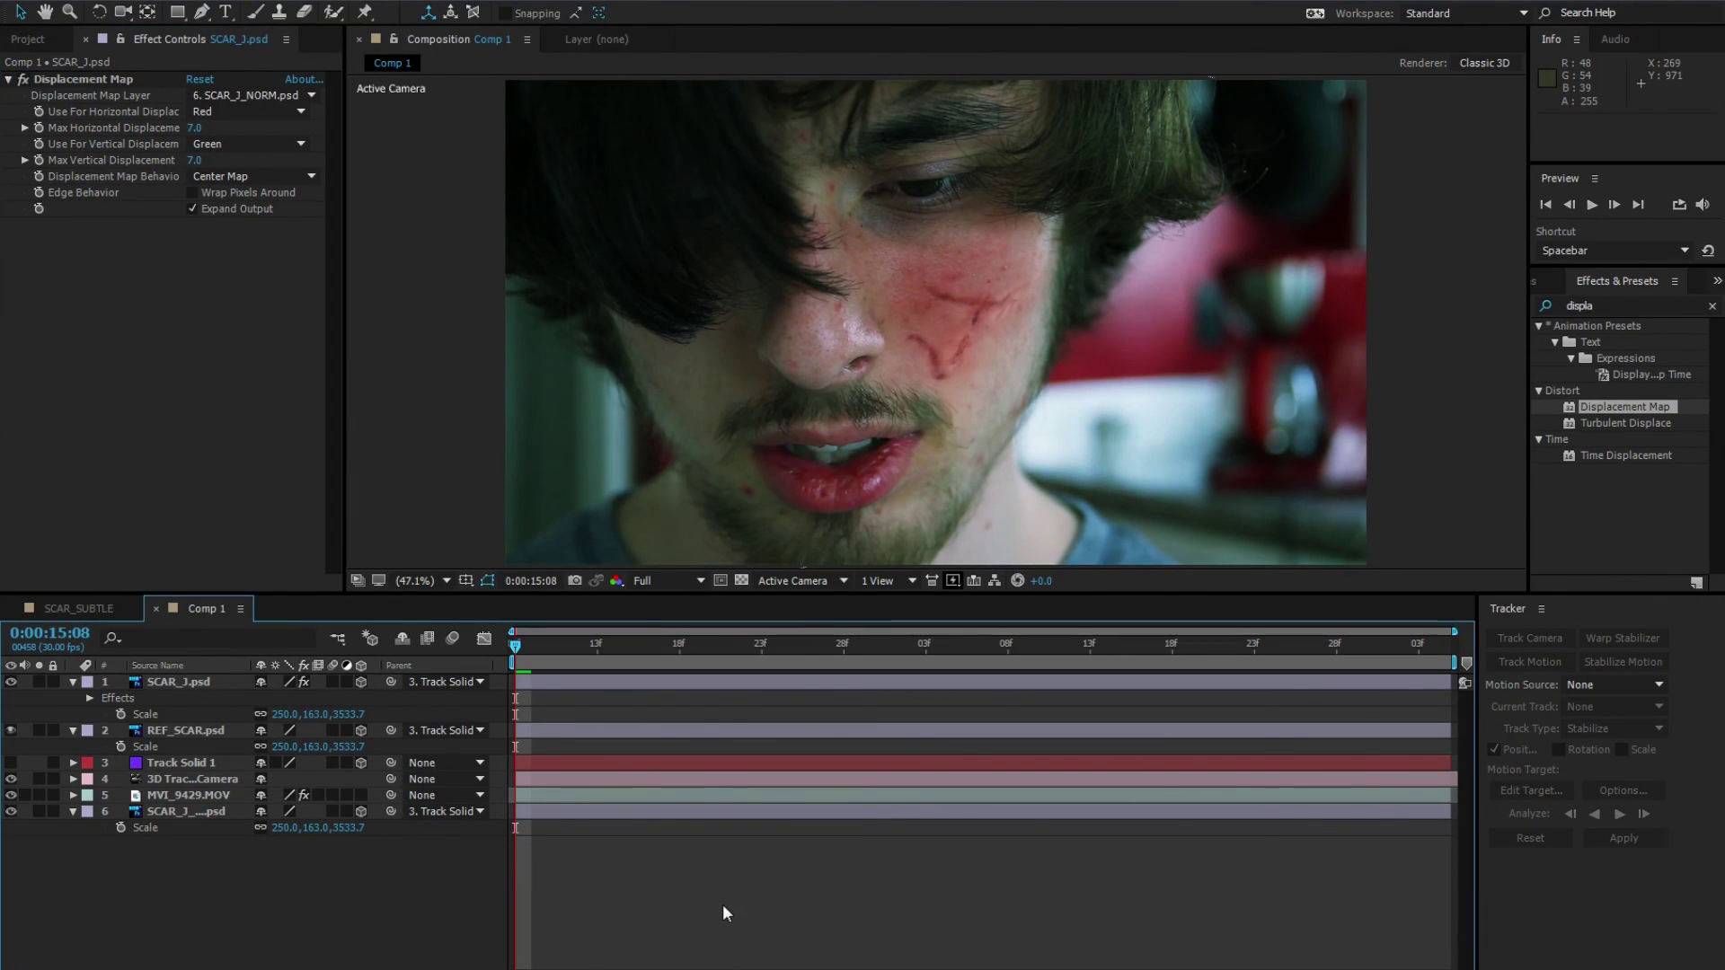
click(25, 79)
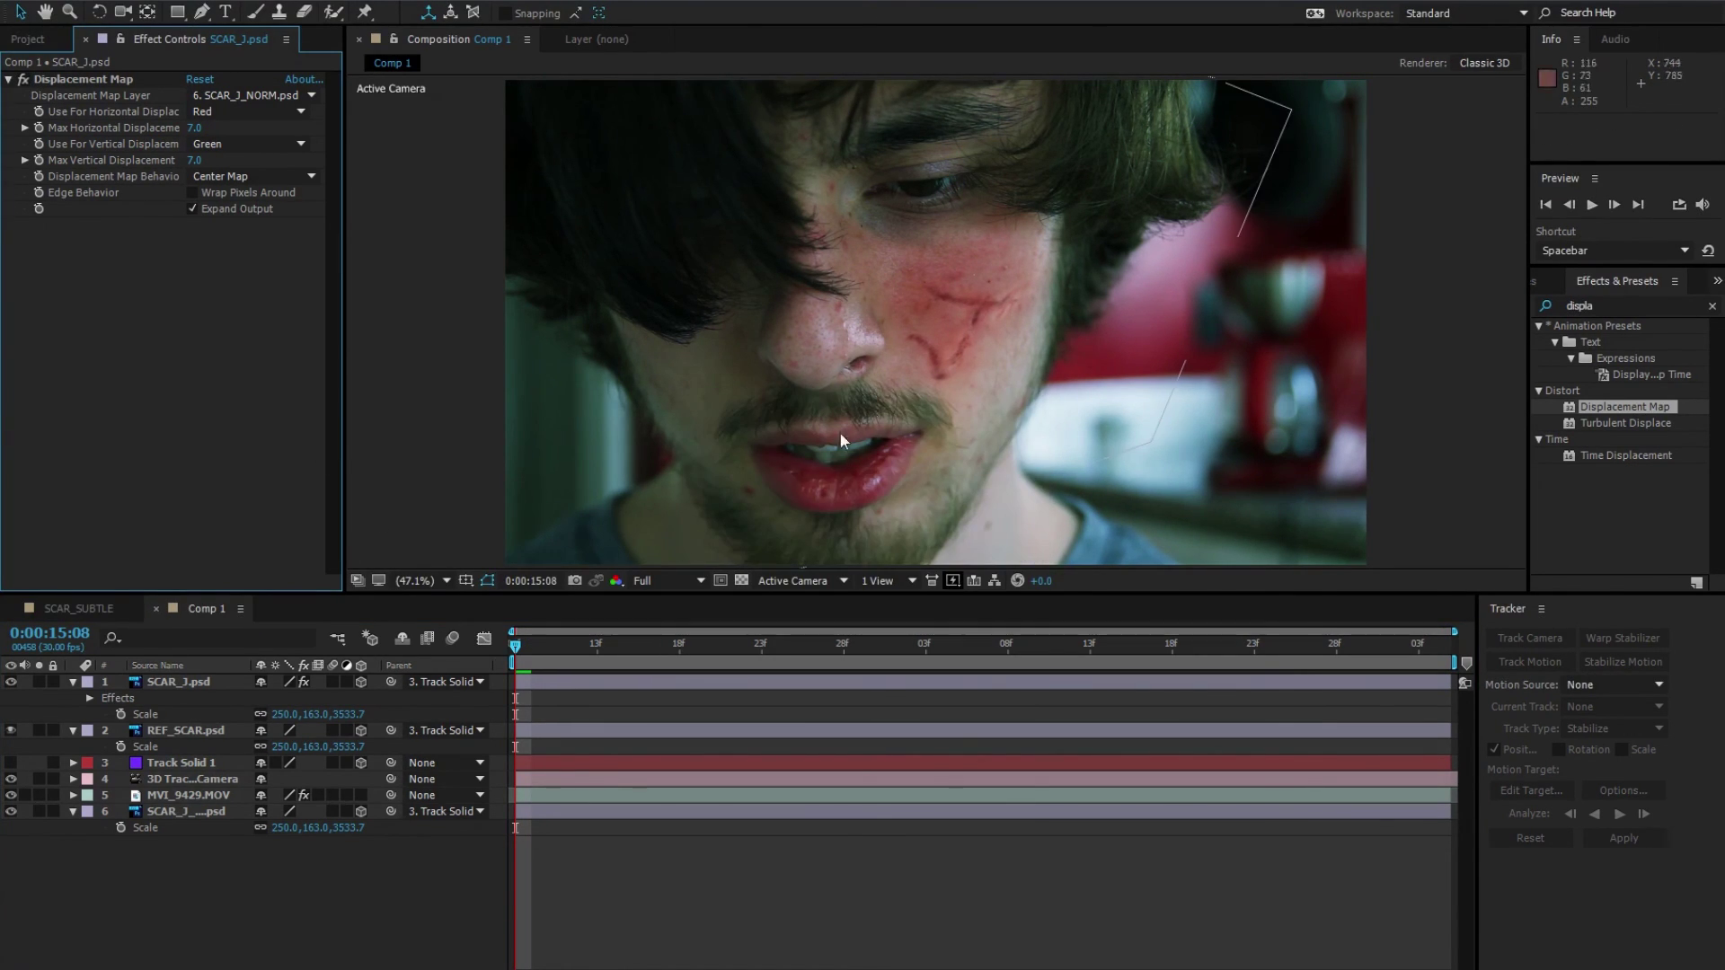
scroll(892, 403, up, 3)
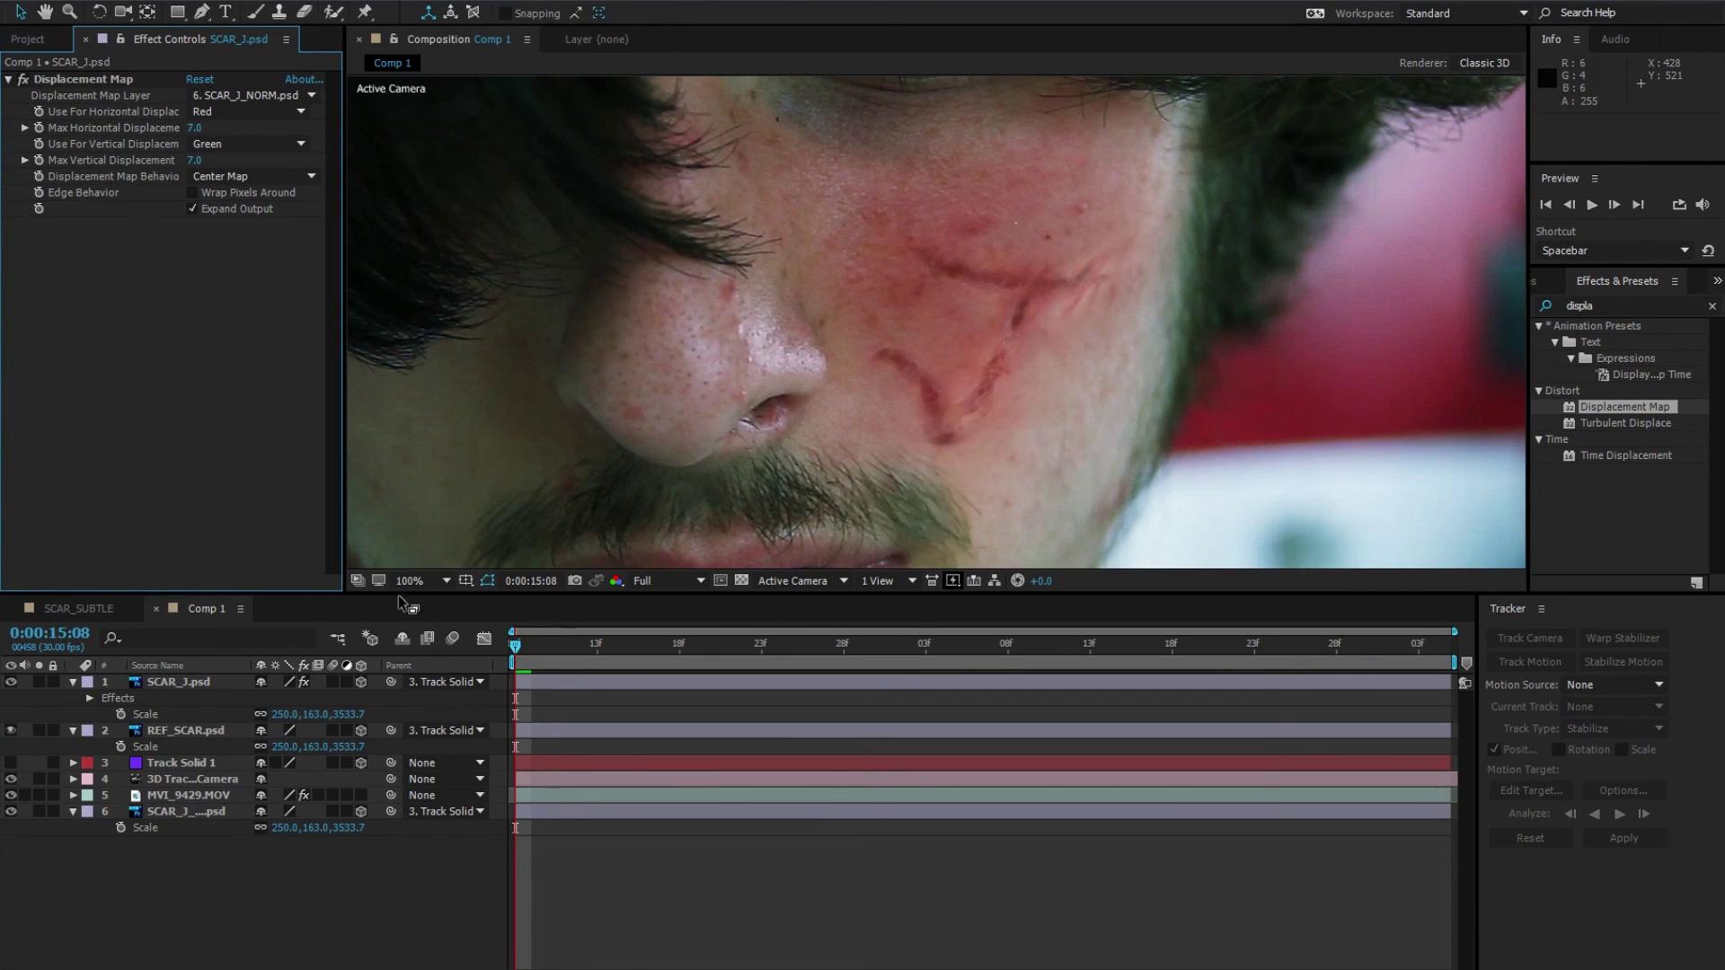
Step: Fit Comp 1 in the viewer, play back the displaced scar twice, and return to the start
click(417, 581)
click(442, 619)
click(427, 638)
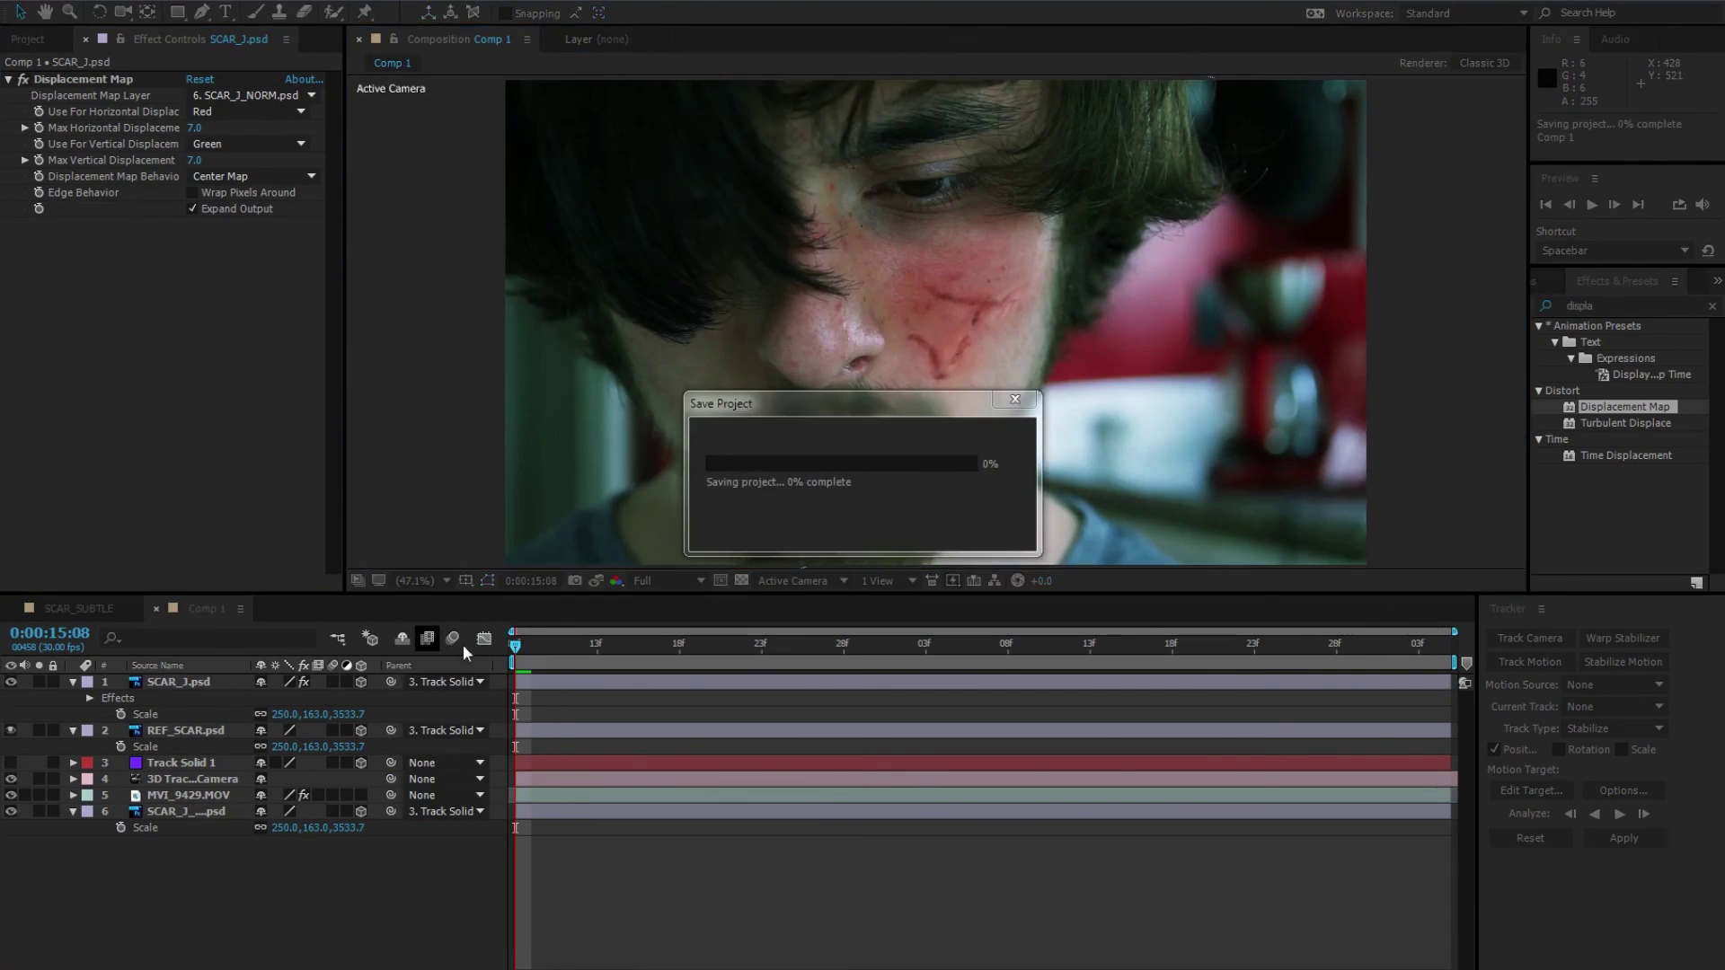
key(space)
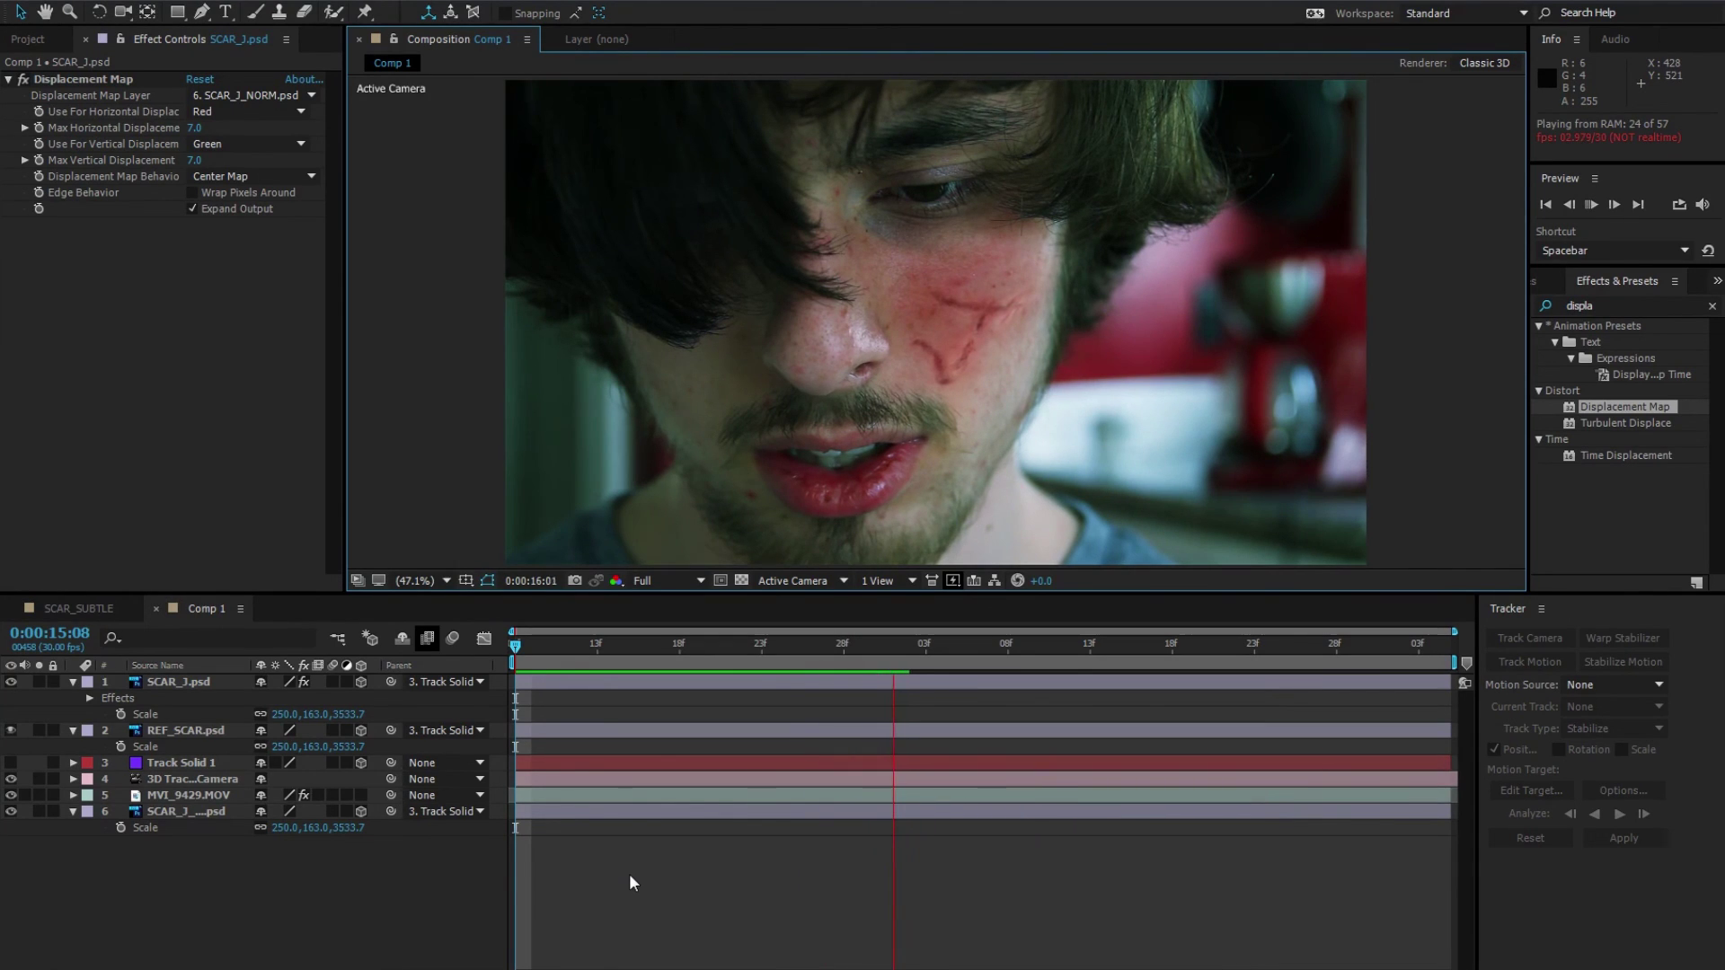
key(space)
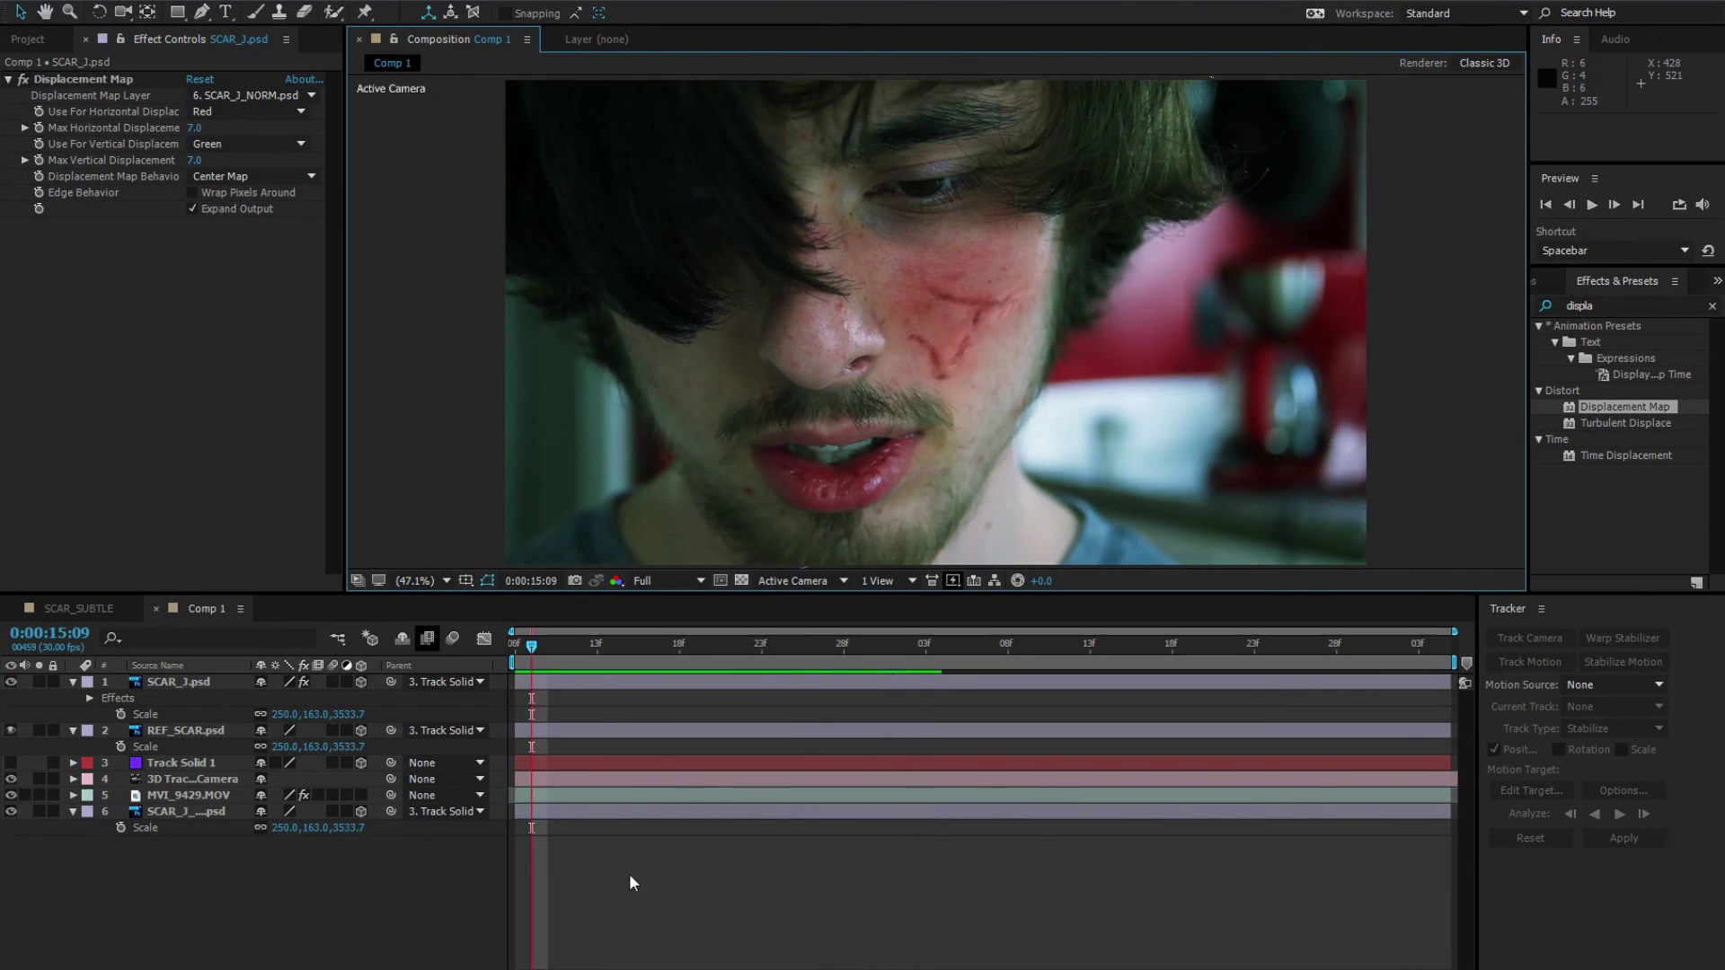
key(space)
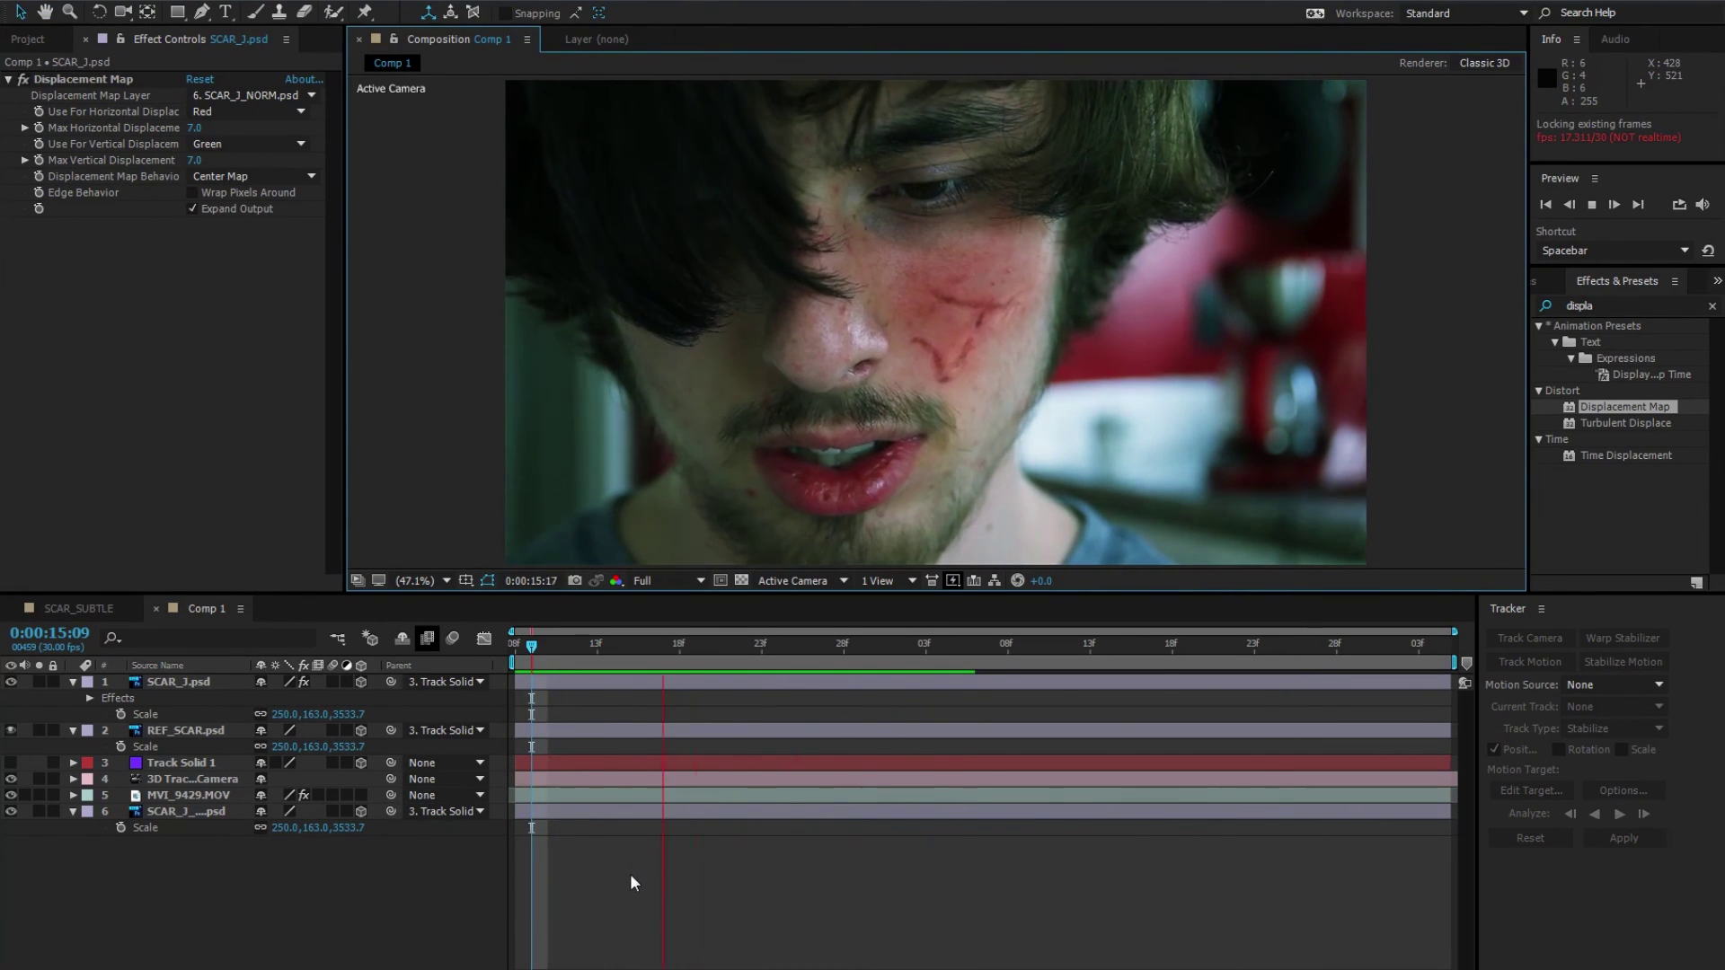
key(space)
key(Home)
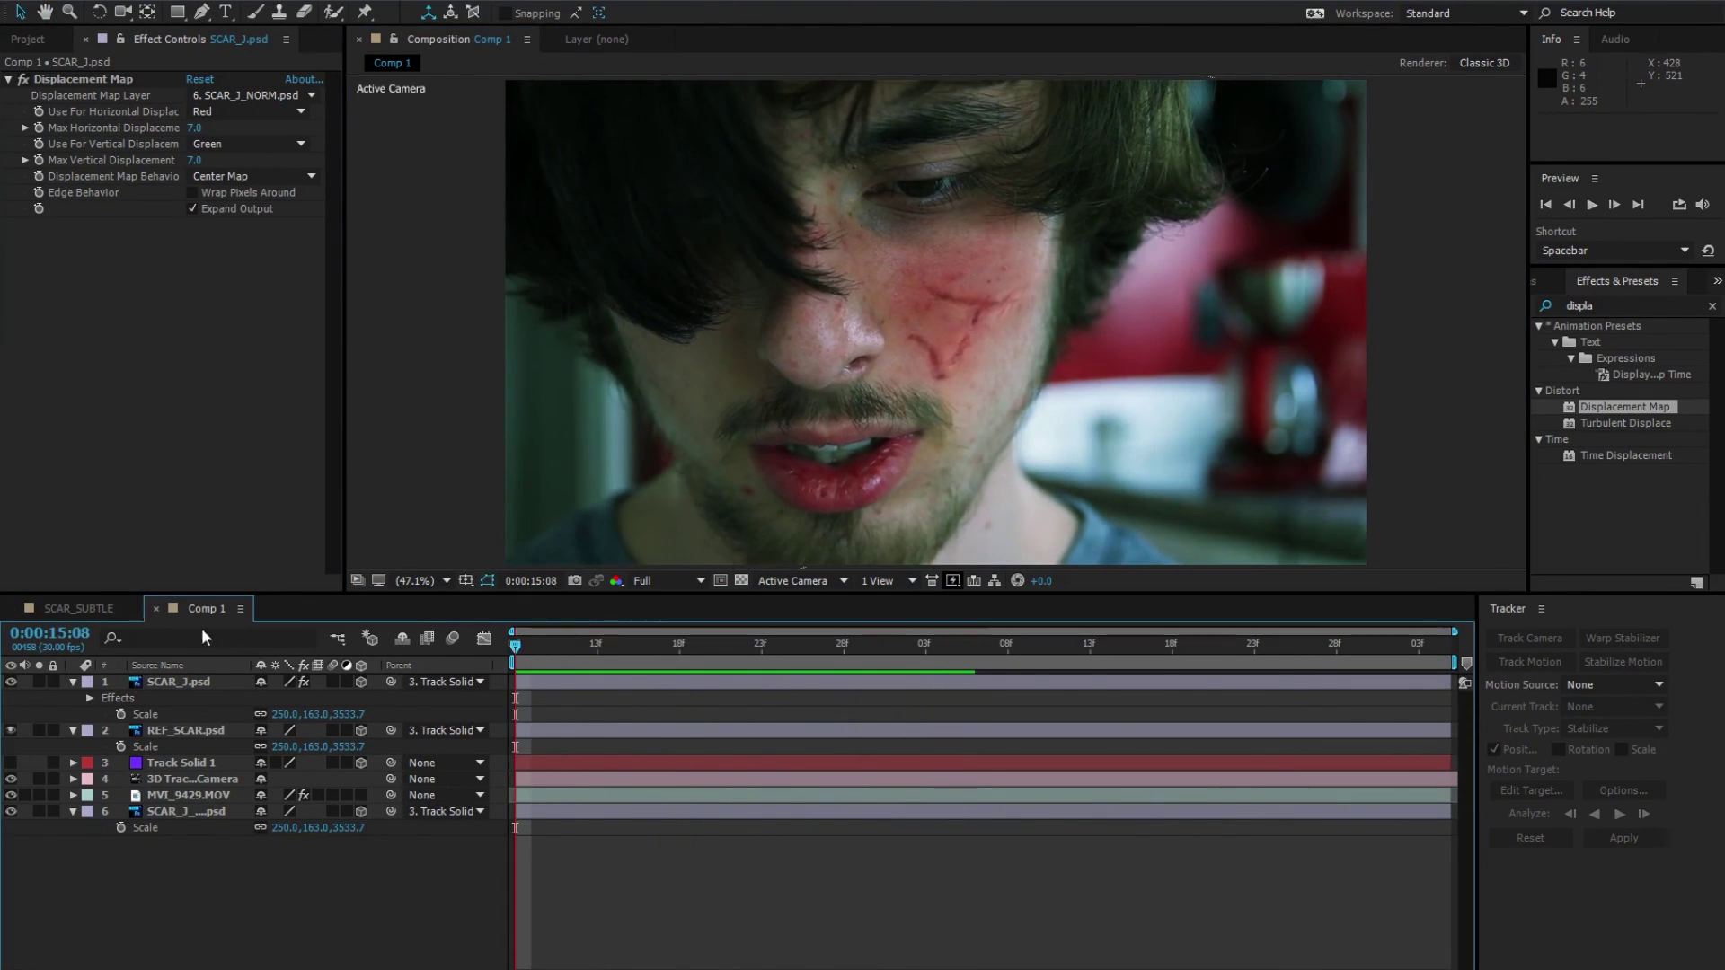
Step: Paste the Color Balance adjustment layer into Comp 1 and set its opacity to 50%
key(ctrl+v)
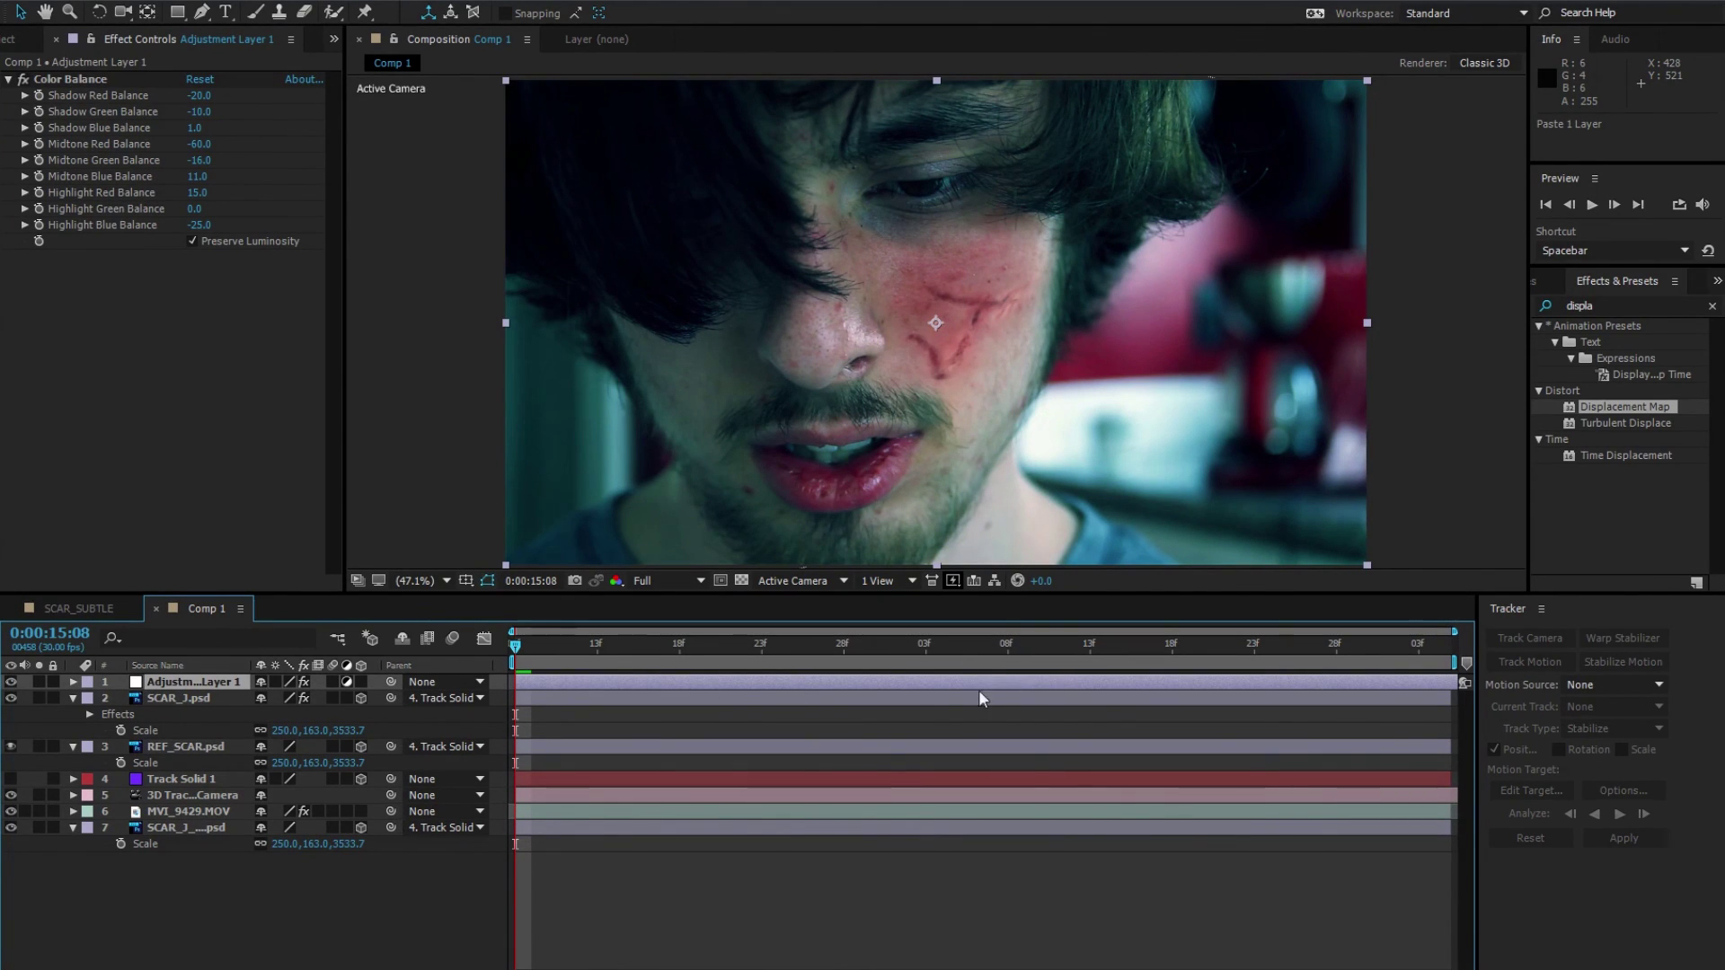
key(t)
click(267, 699)
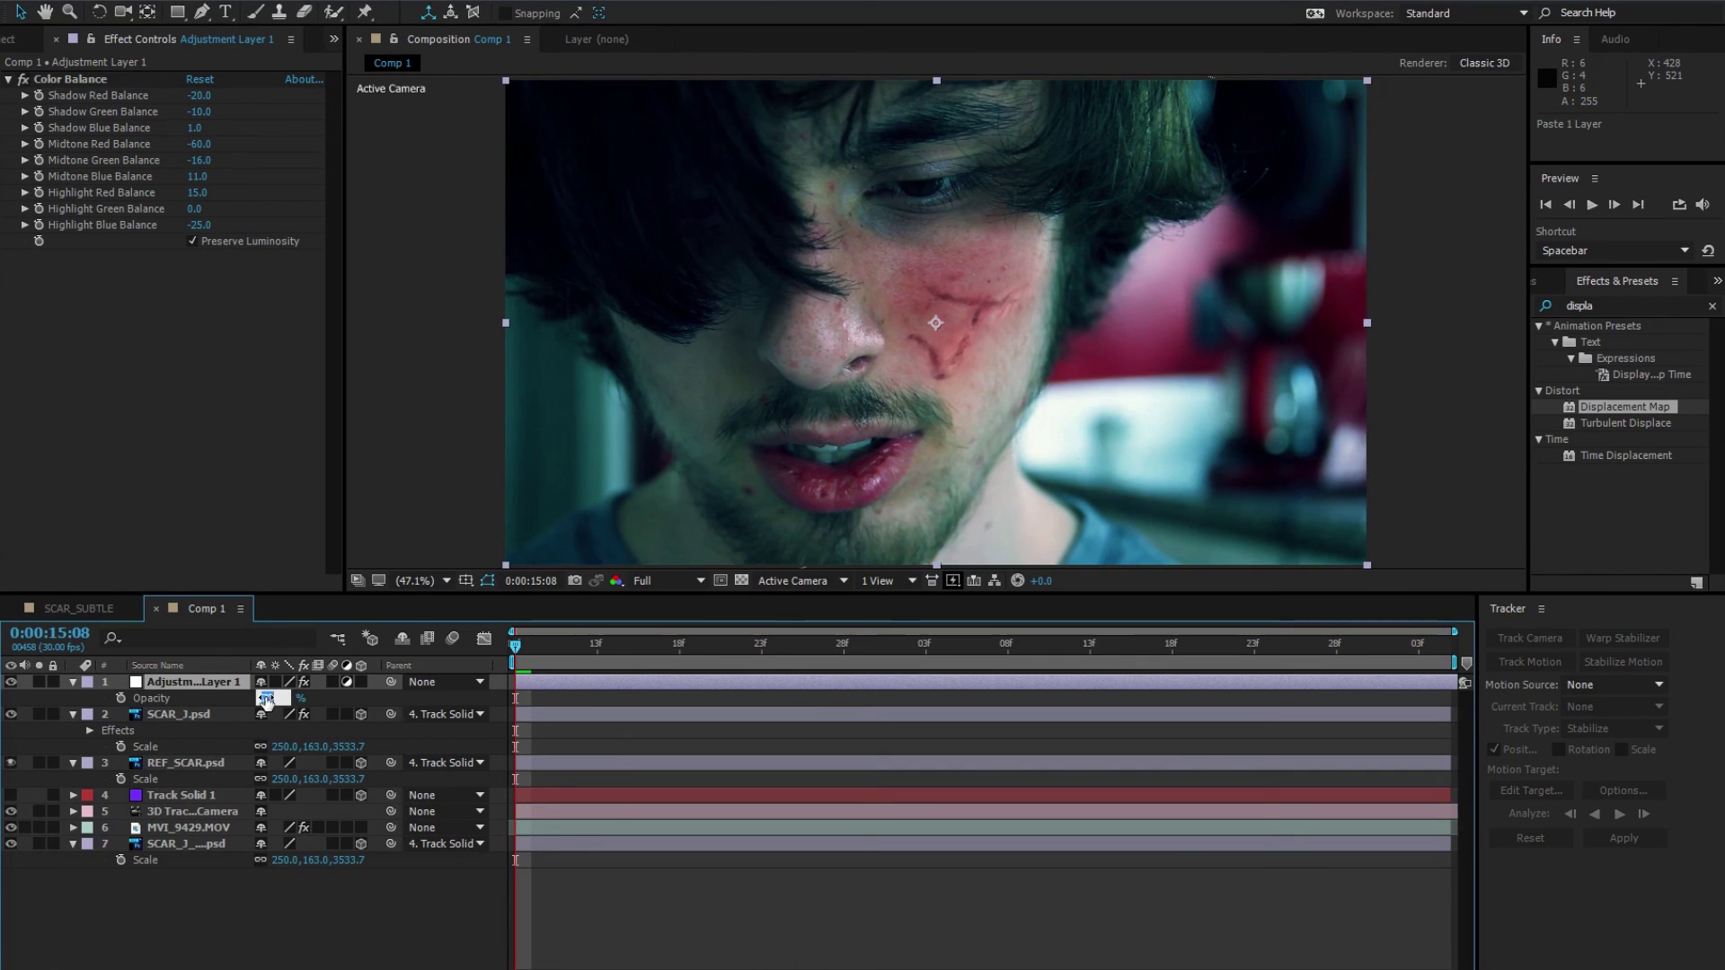
text(30)
key(Return)
click(267, 699)
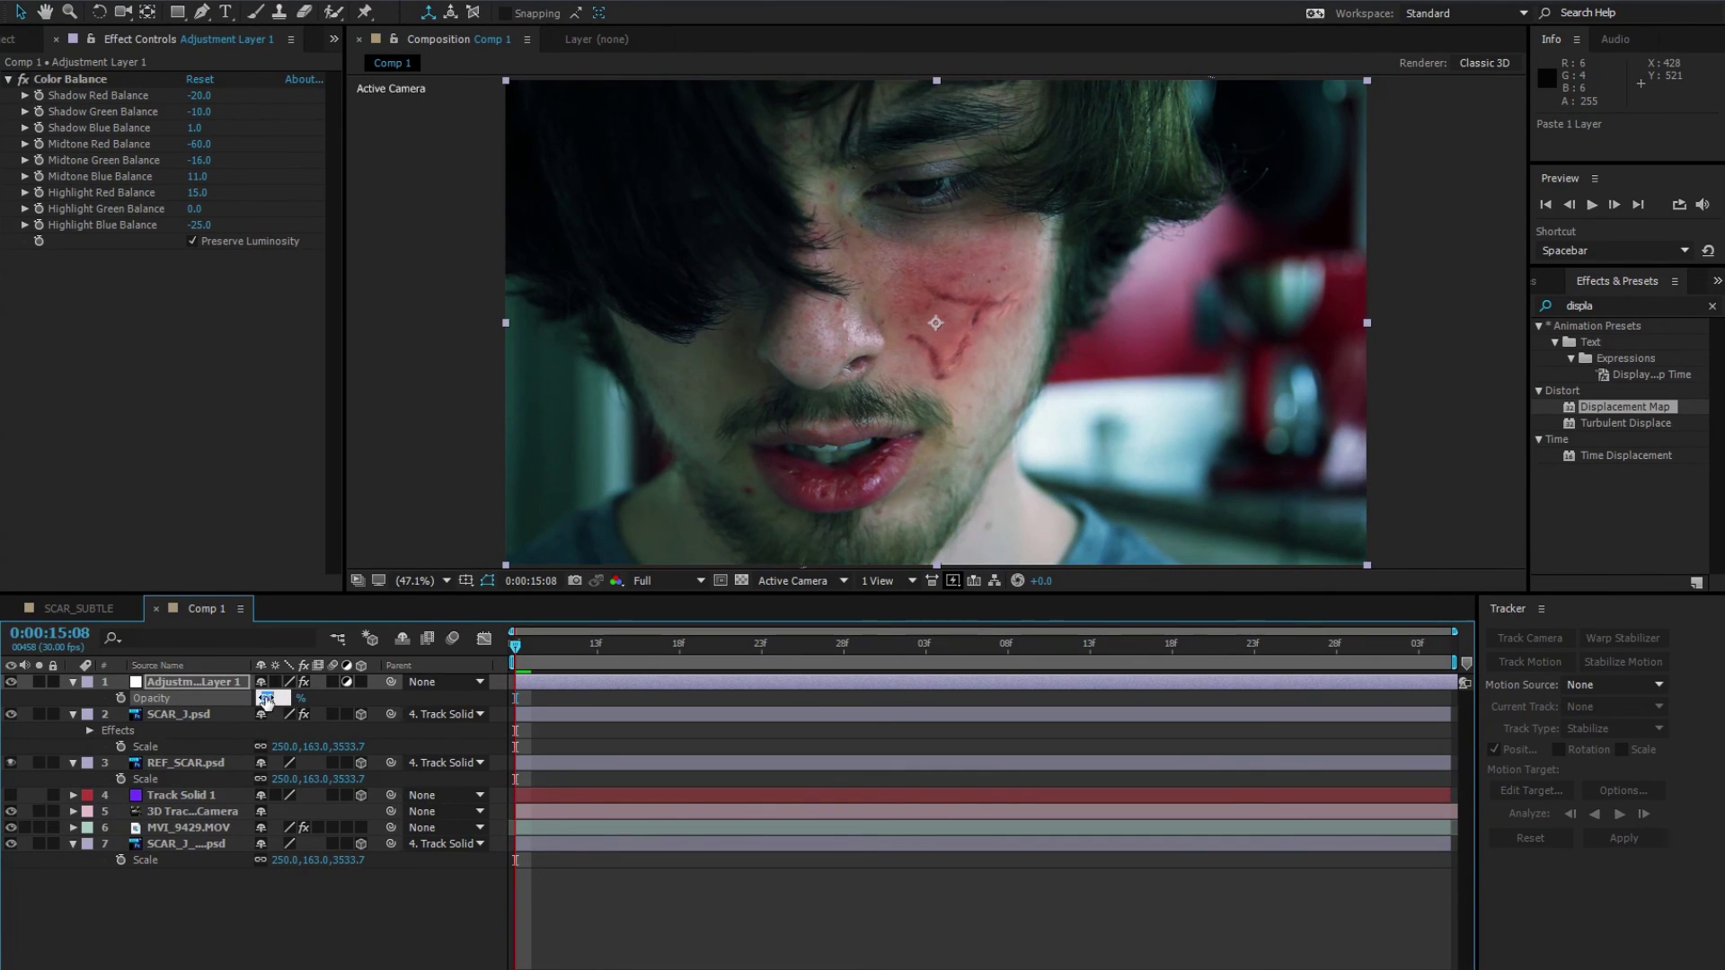